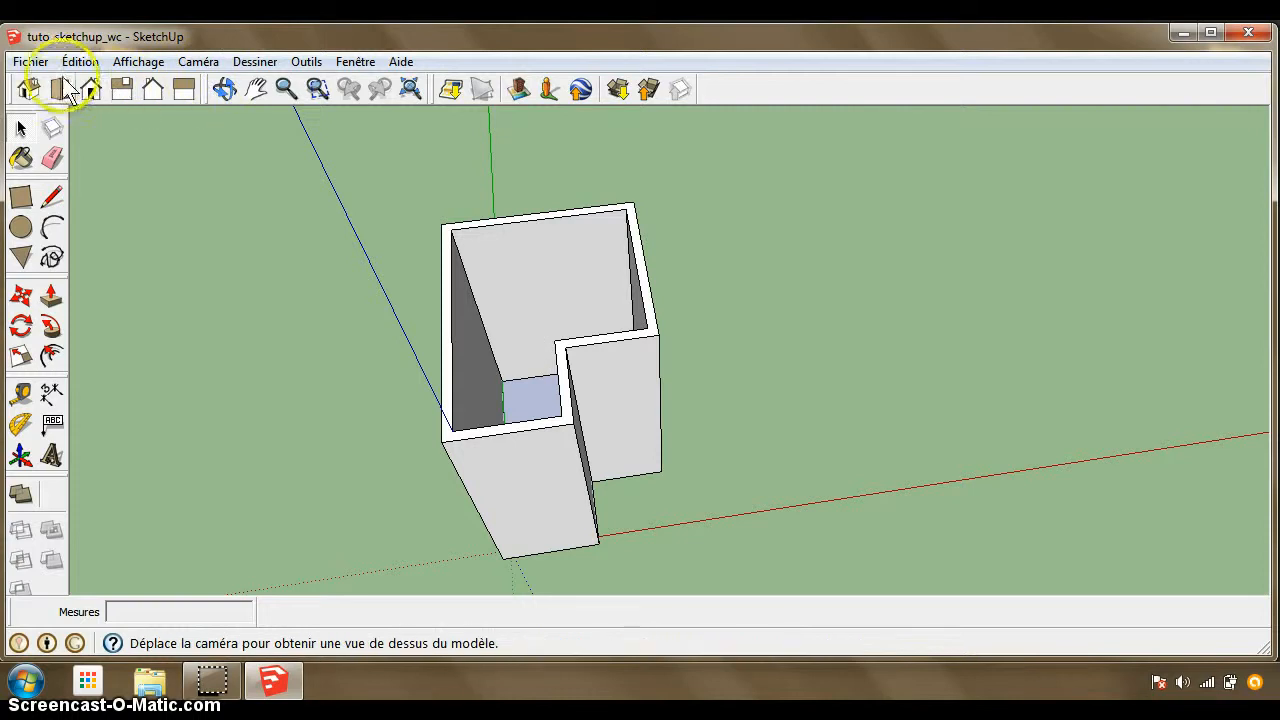
Save the model to the desktop as tuto_sketchup_wc, replacing the existing file of that name.
{"action": "left_click", "coordinate": [29, 63]}
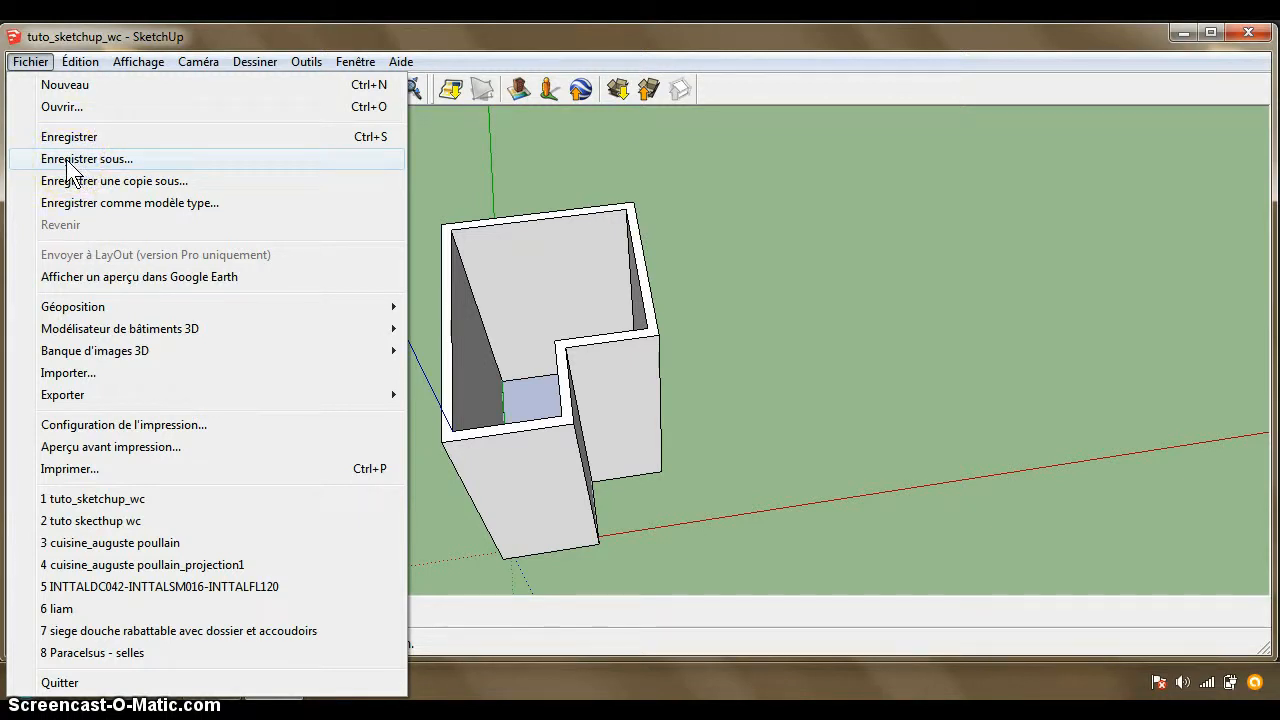
{"action": "left_click", "coordinate": [67, 161]}
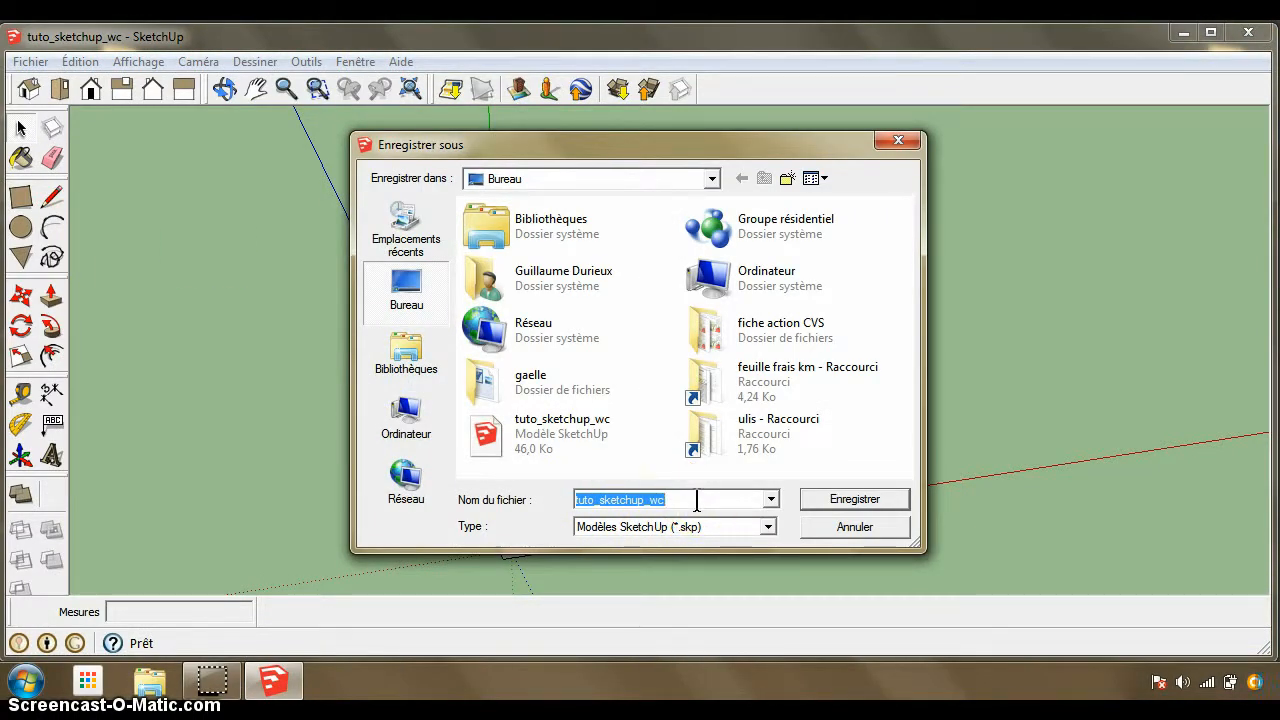
{"action": "left_click", "coordinate": [556, 452]}
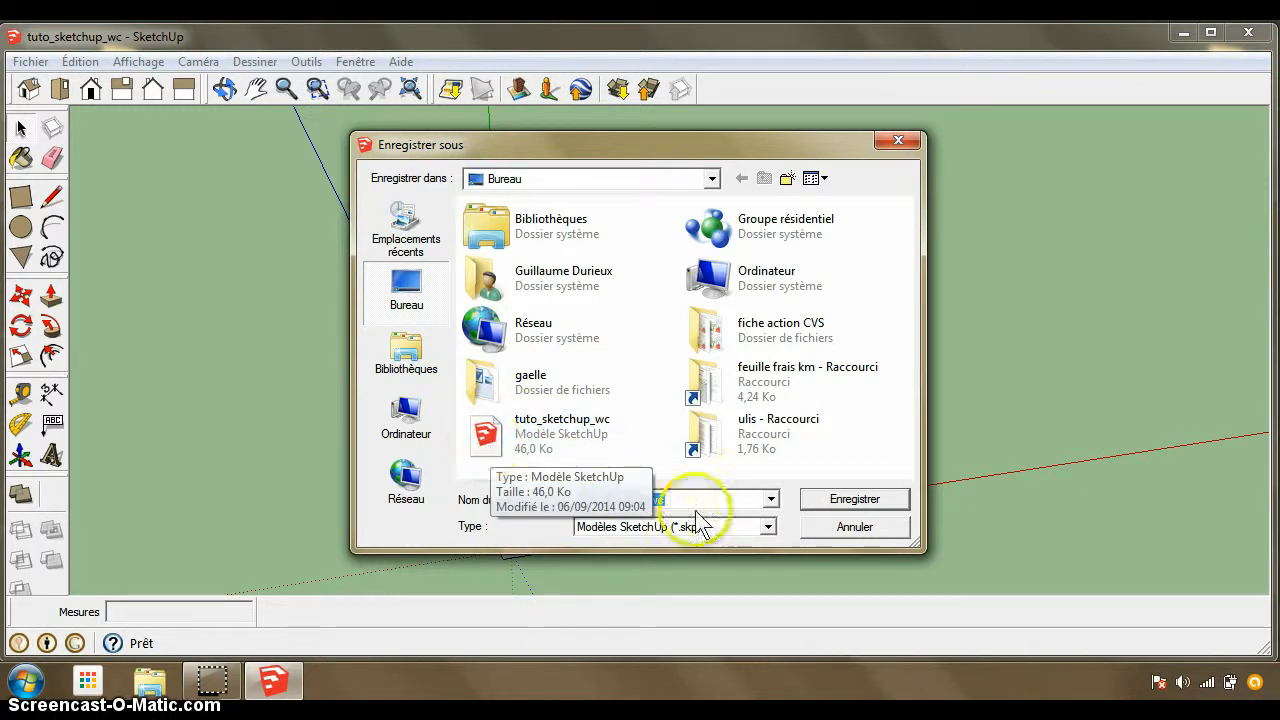
{"action": "left_click", "coordinate": [834, 502]}
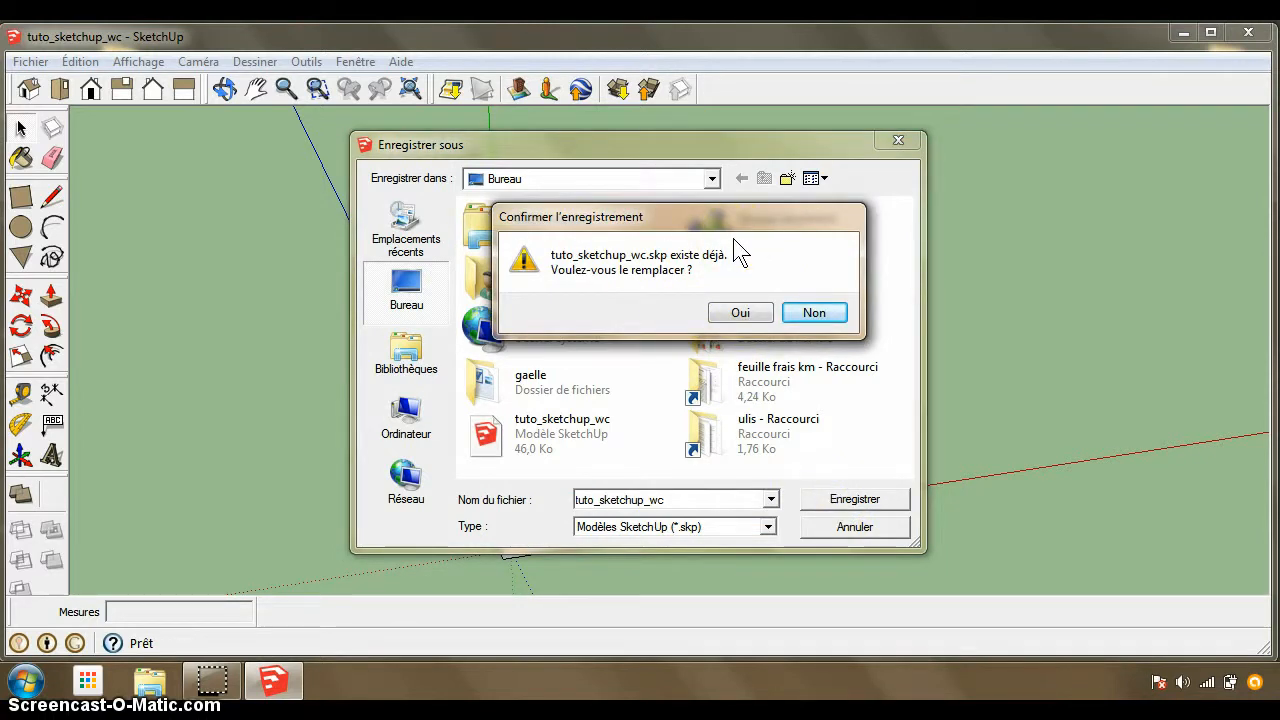
{"action": "left_click", "coordinate": [735, 312]}
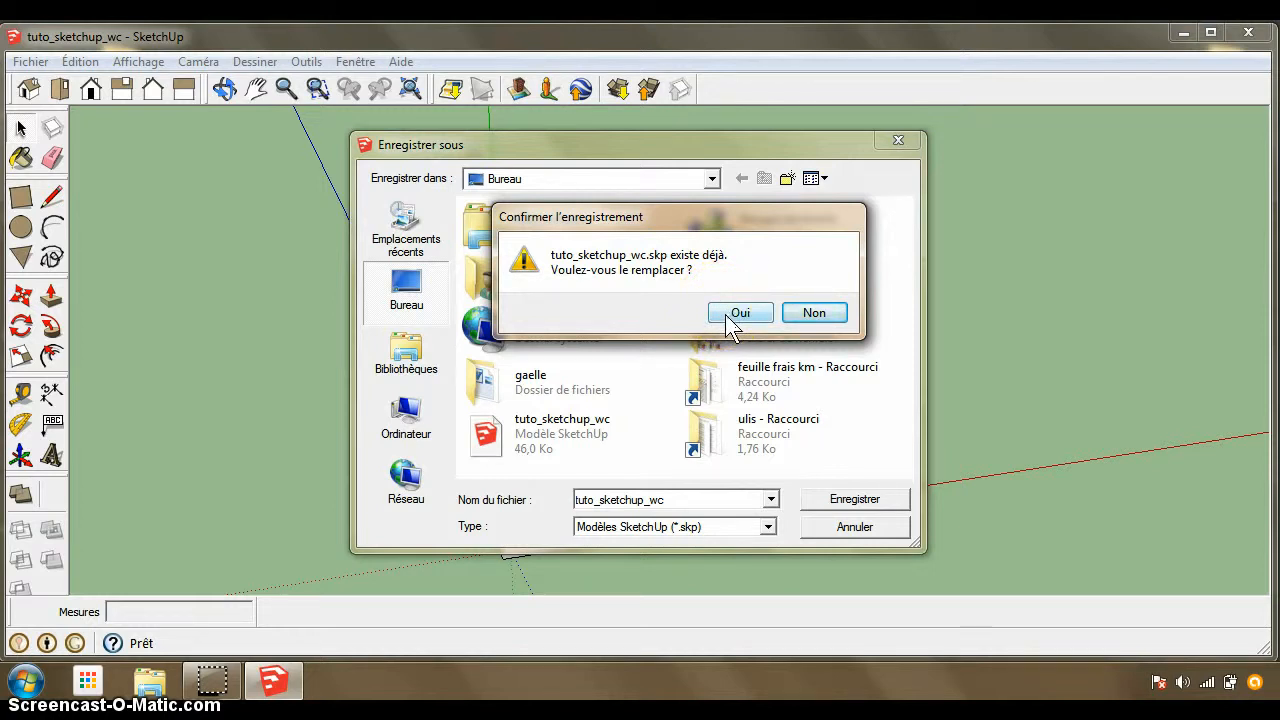
{"action": "left_click", "coordinate": [738, 313]}
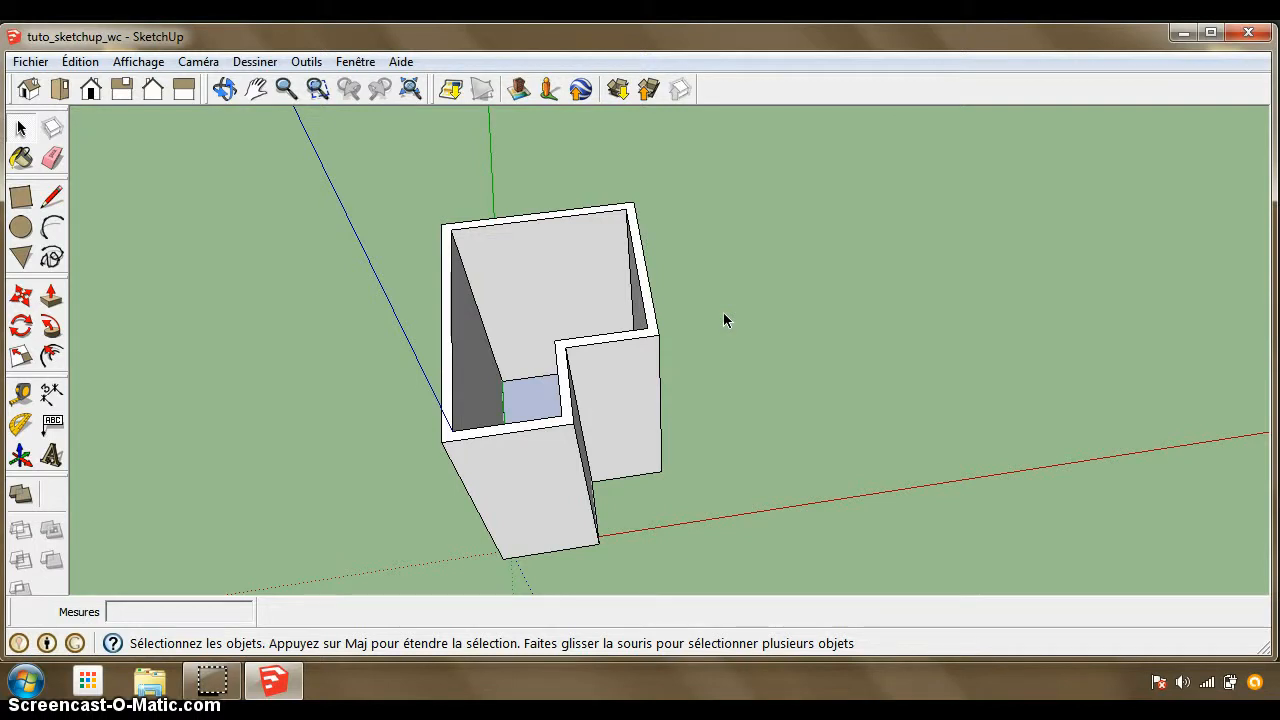
Quit SketchUp and reopen the saved tuto_sketchup_wc model from the desktop.
{"action": "left_click", "coordinate": [30, 61]}
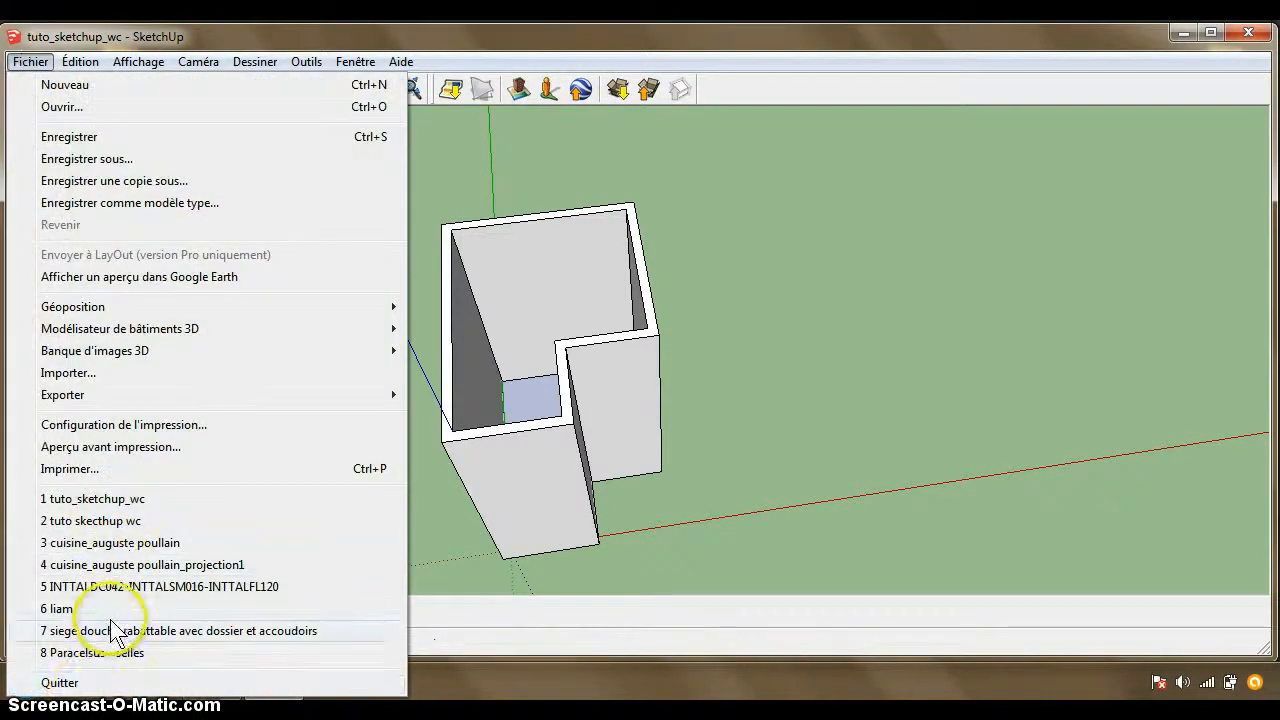
{"action": "left_click", "coordinate": [59, 682]}
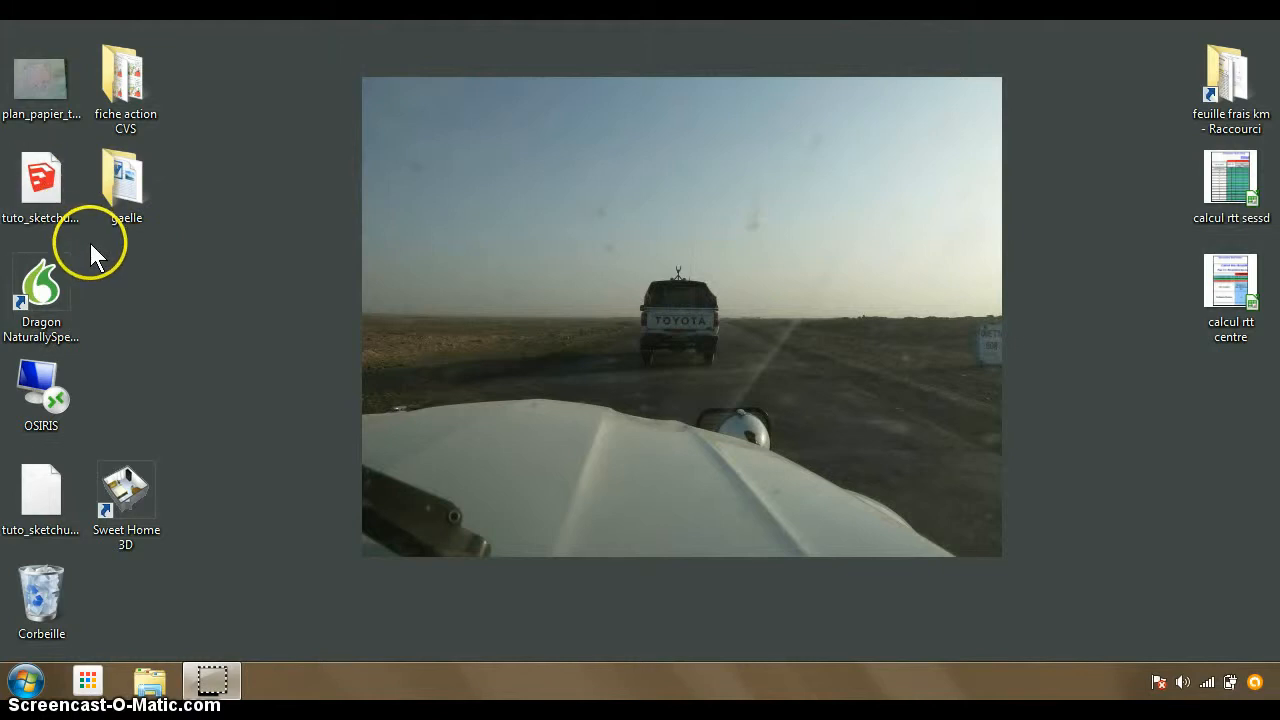
{"action": "double_click", "coordinate": [45, 191]}
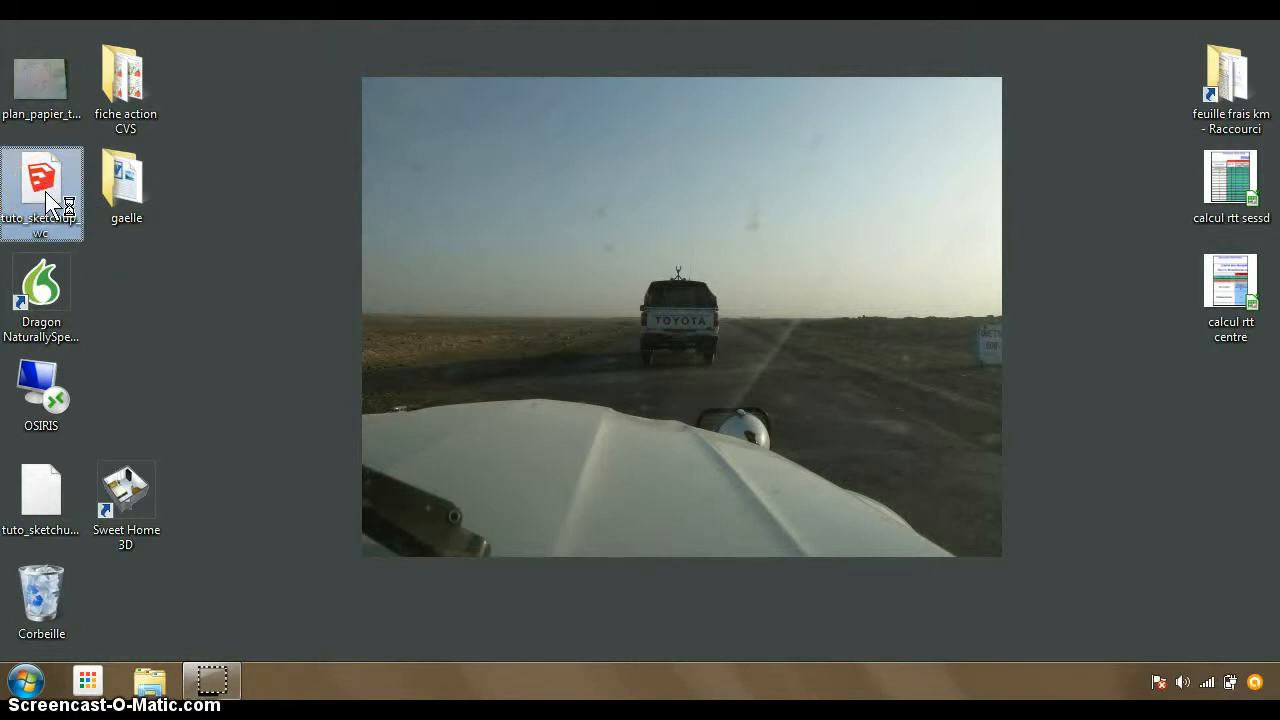
{"action": "left_click", "coordinate": [371, 354]}
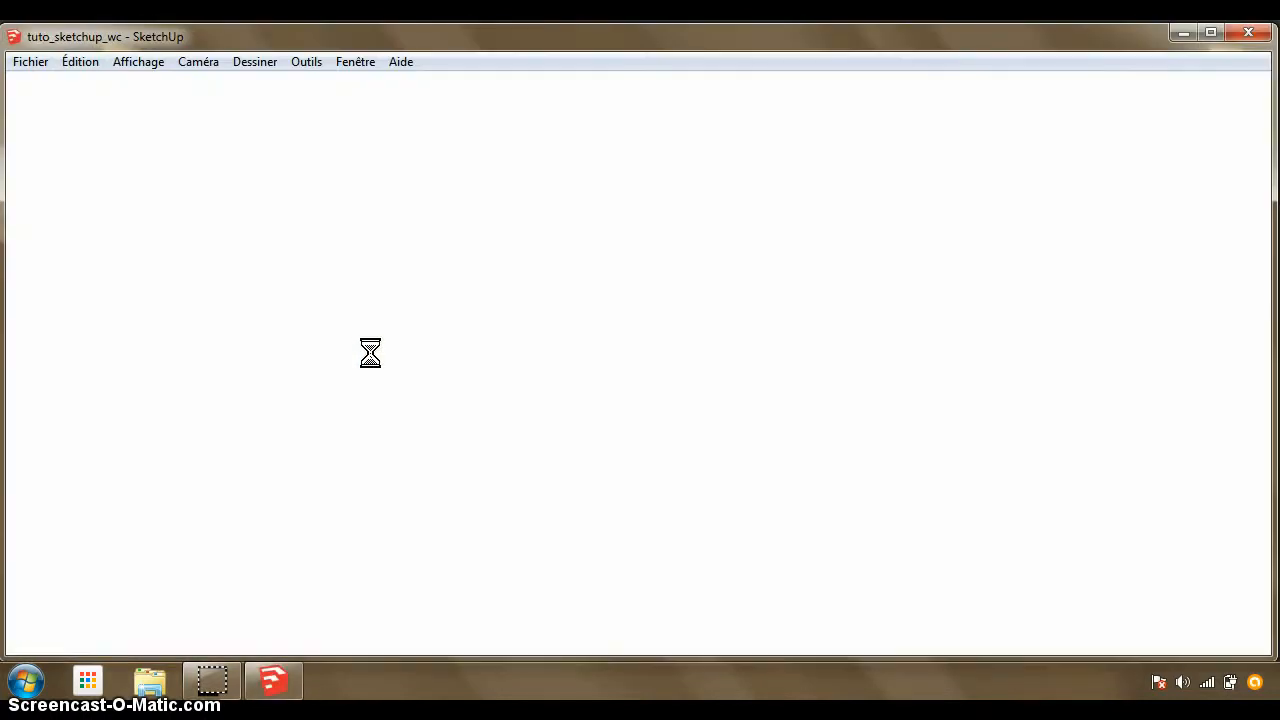
{"action": "left_click", "coordinate": [766, 362]}
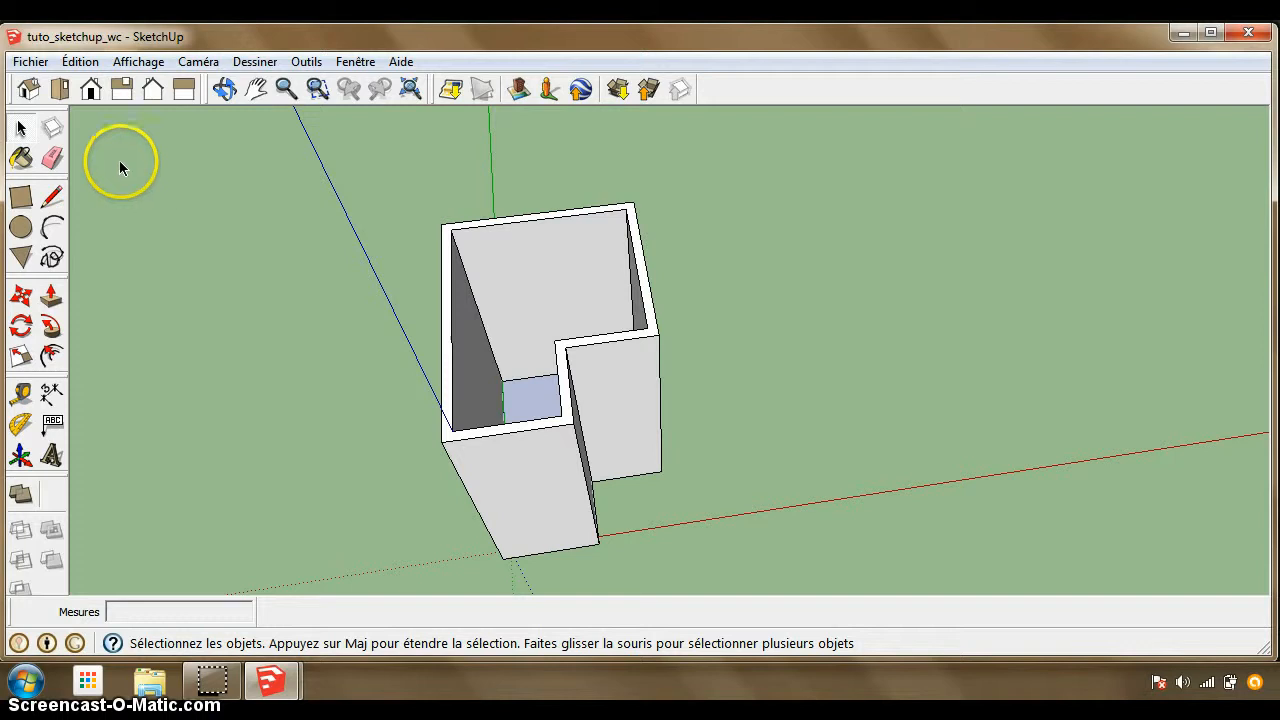
Create a new model and set its decimal length units to centimetres.
{"action": "left_click", "coordinate": [30, 64]}
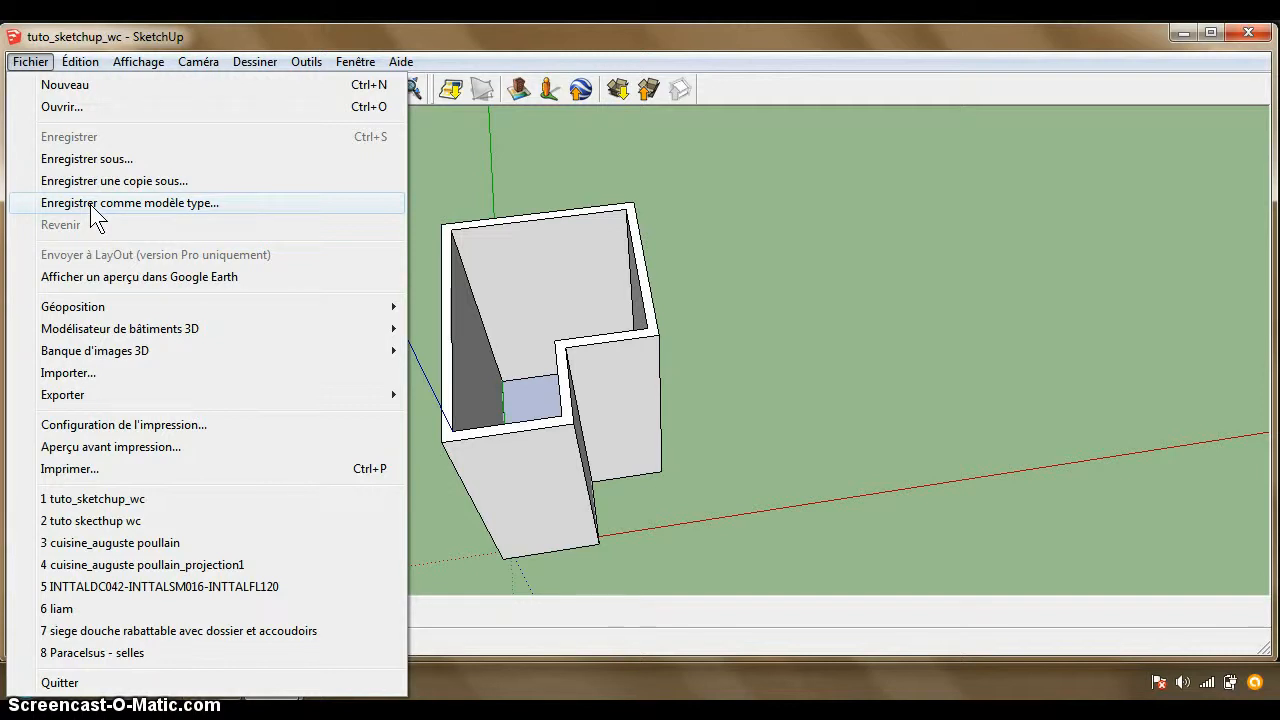
{"action": "left_click", "coordinate": [56, 86]}
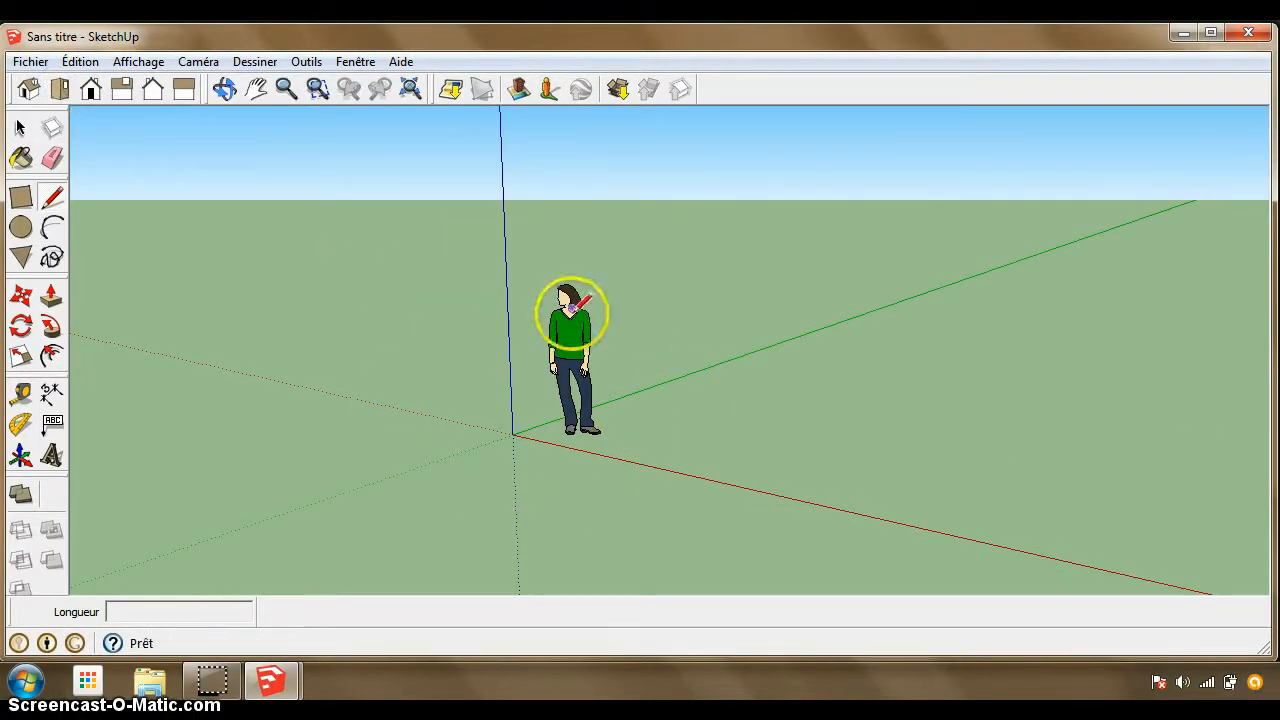
{"action": "left_click", "coordinate": [362, 66]}
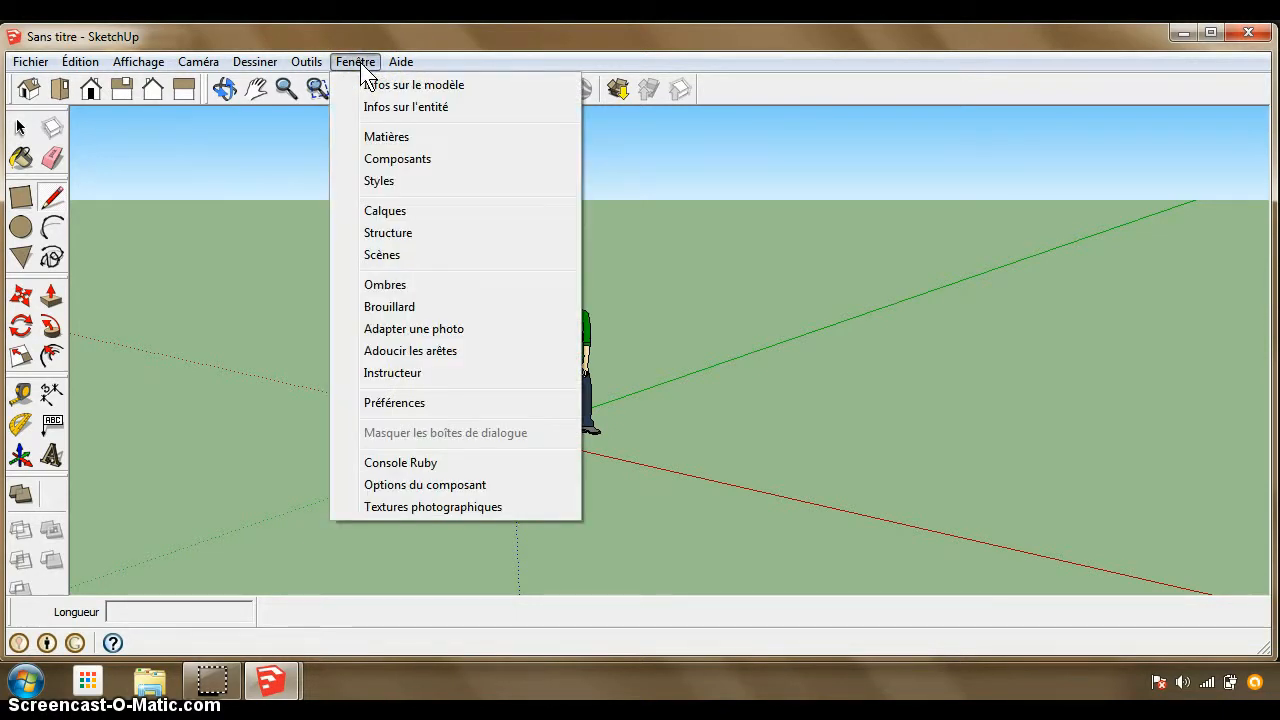
{"action": "left_click", "coordinate": [366, 84]}
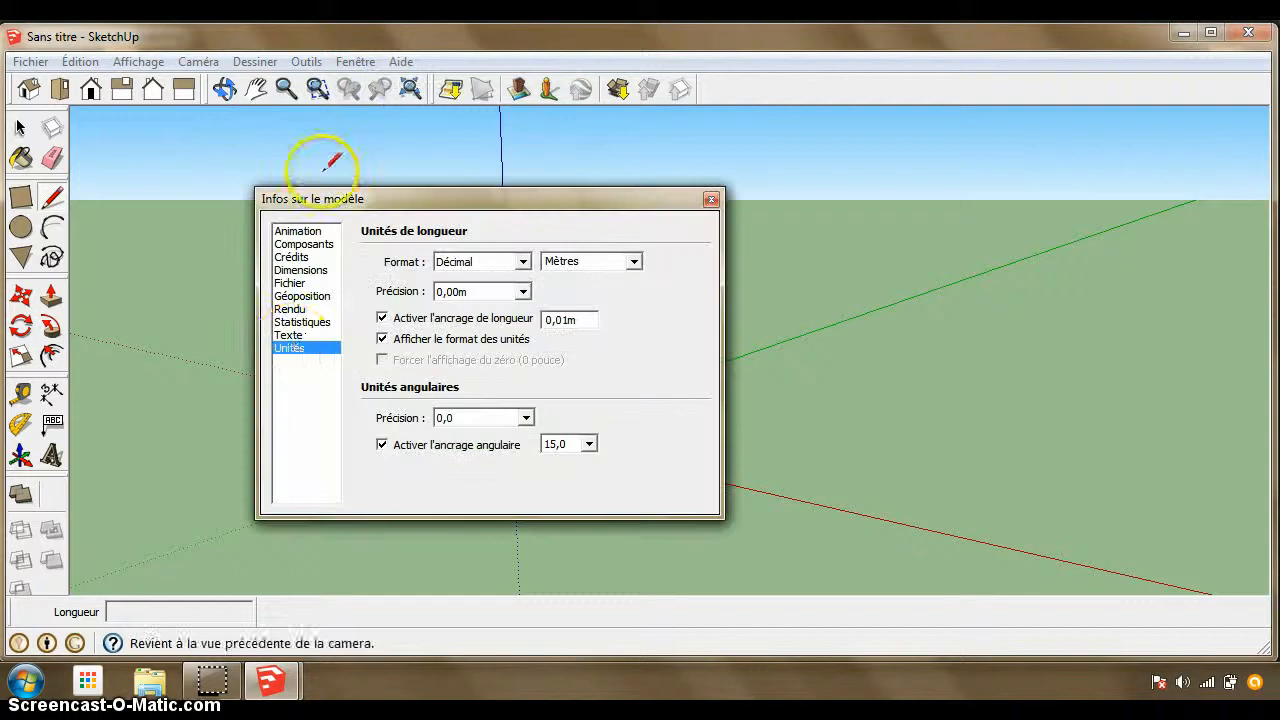
{"action": "left_click", "coordinate": [295, 348]}
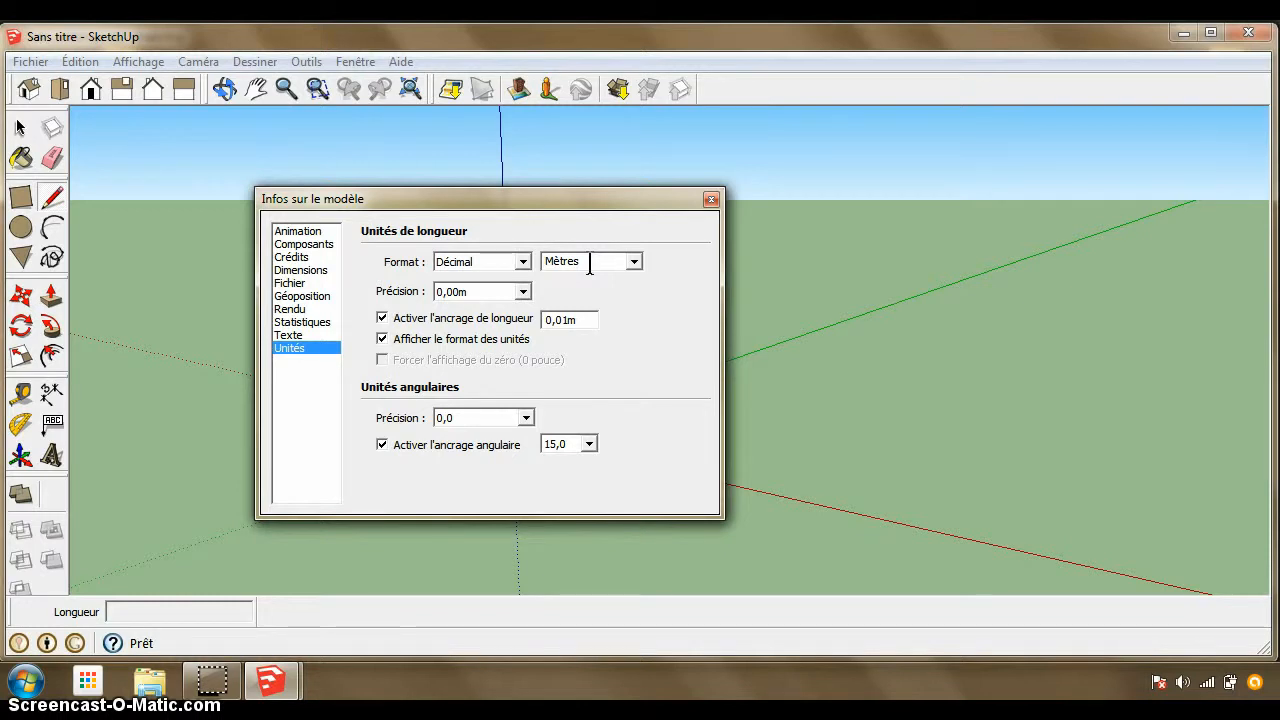
{"action": "left_click", "coordinate": [634, 262]}
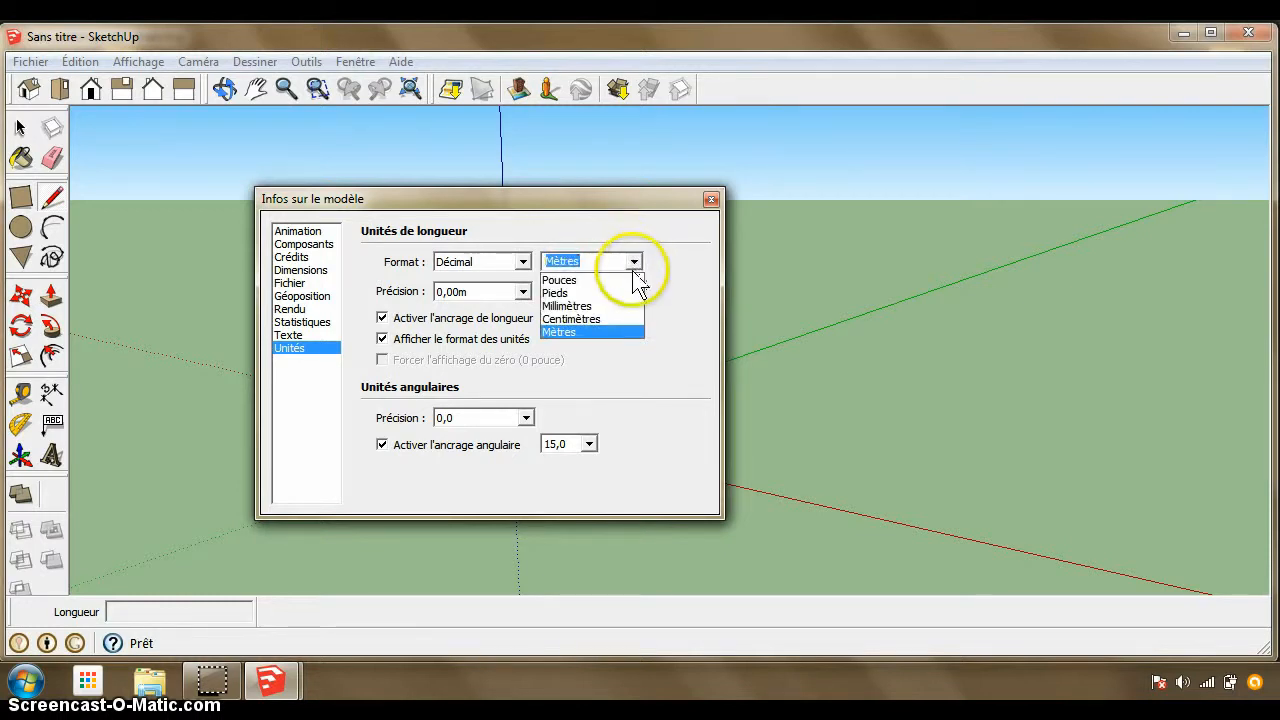
{"action": "left_click", "coordinate": [588, 318]}
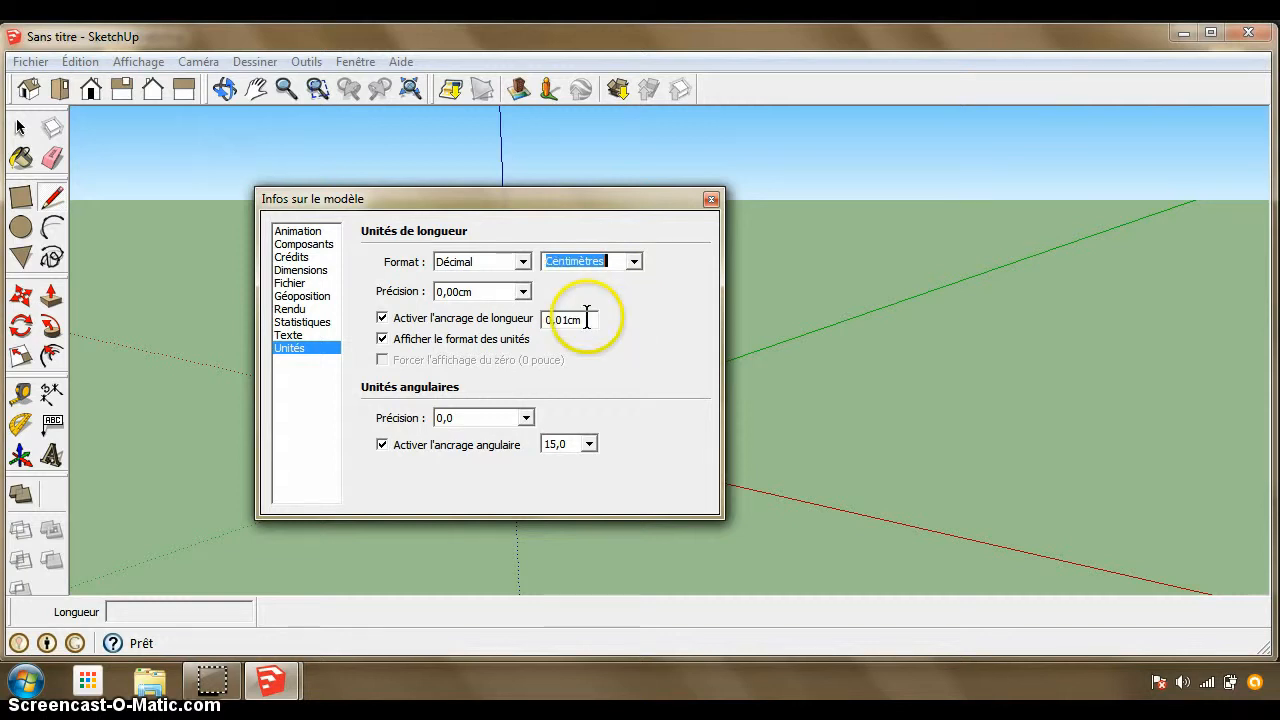
{"action": "left_click", "coordinate": [711, 199]}
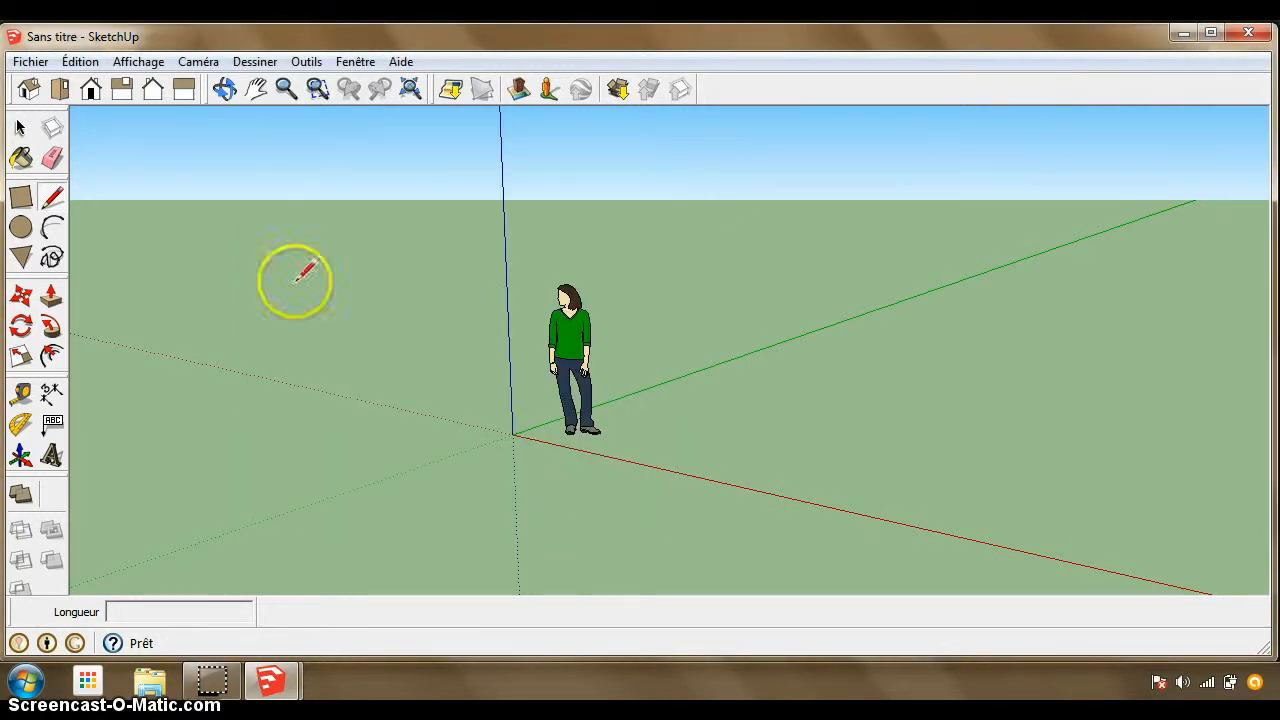
{"action": "left_click", "coordinate": [20, 127]}
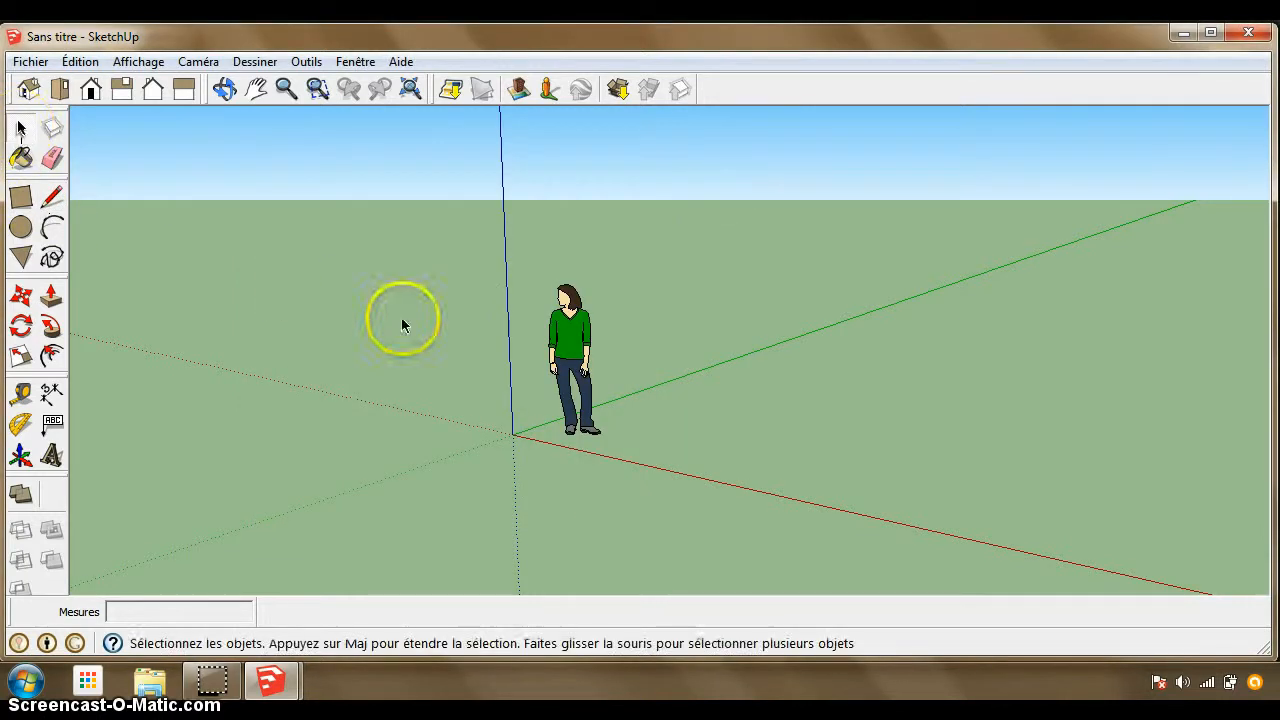
{"action": "left_click", "coordinate": [574, 332]}
{"action": "double_click", "coordinate": [574, 333]}
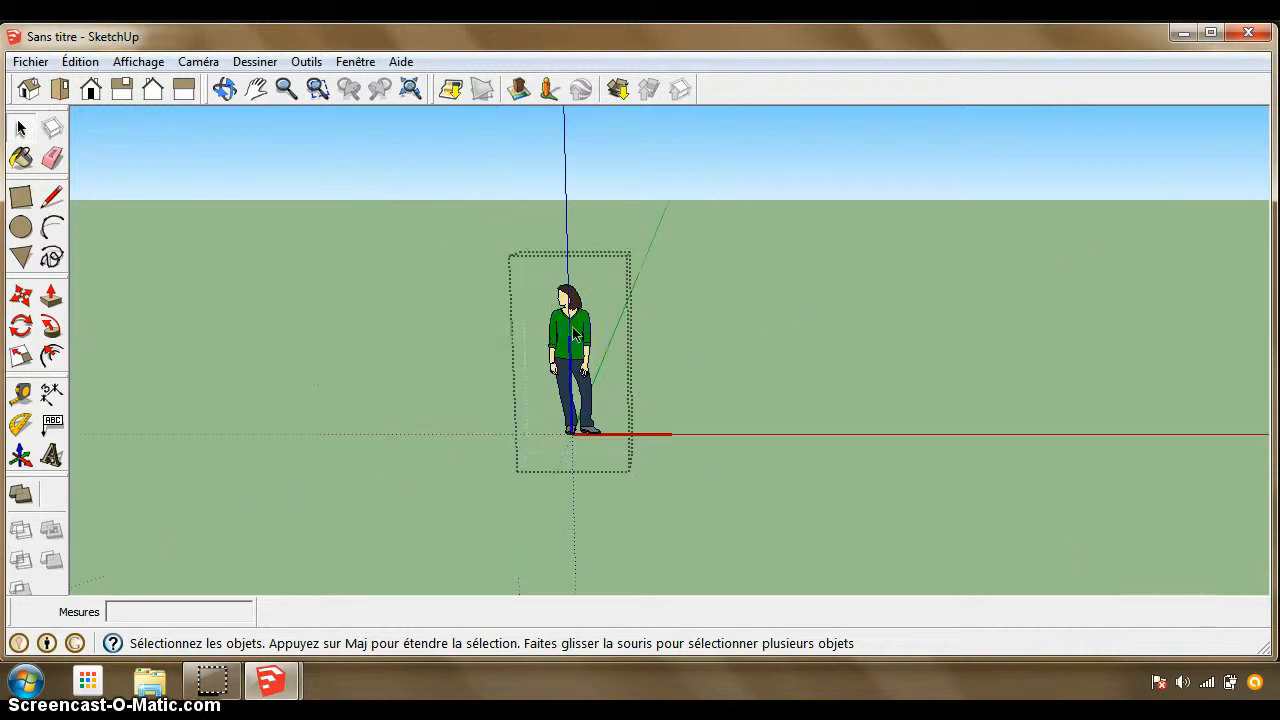
{"action": "double_click", "coordinate": [574, 333]}
{"action": "key", "text": "Delete"}
{"action": "left_click", "coordinate": [459, 238]}
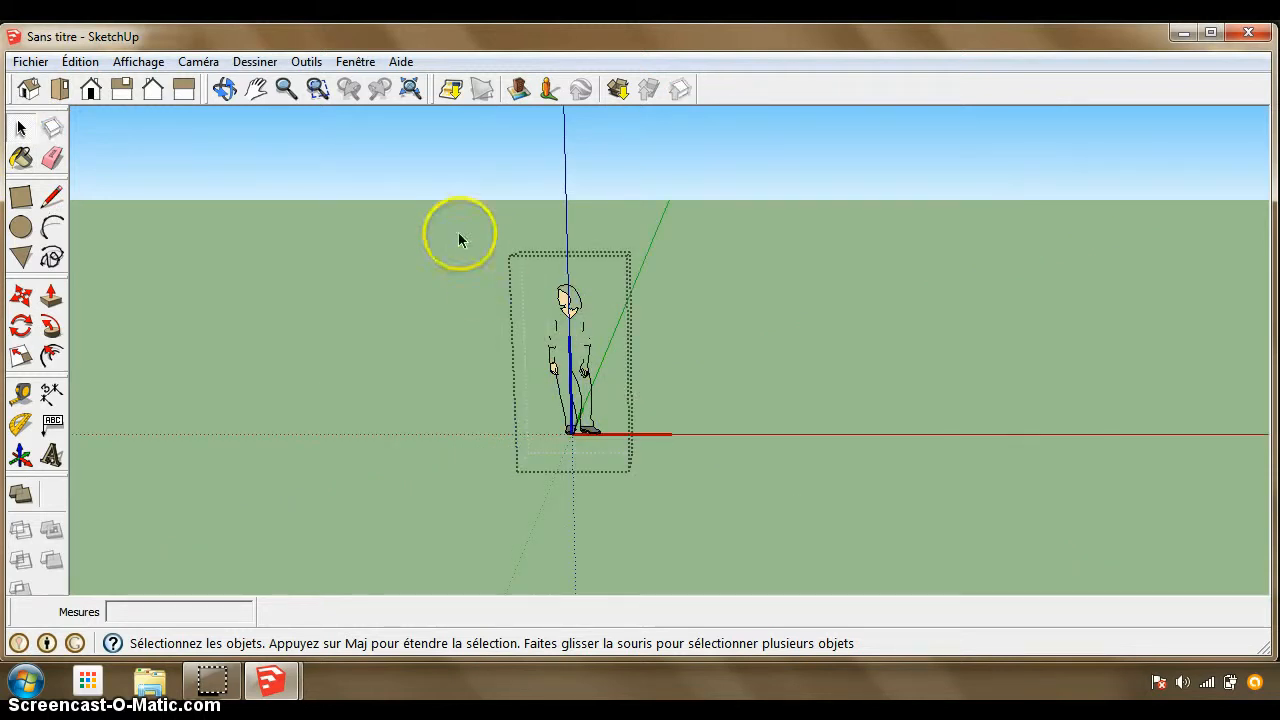
{"action": "key", "text": "ctrl+z"}
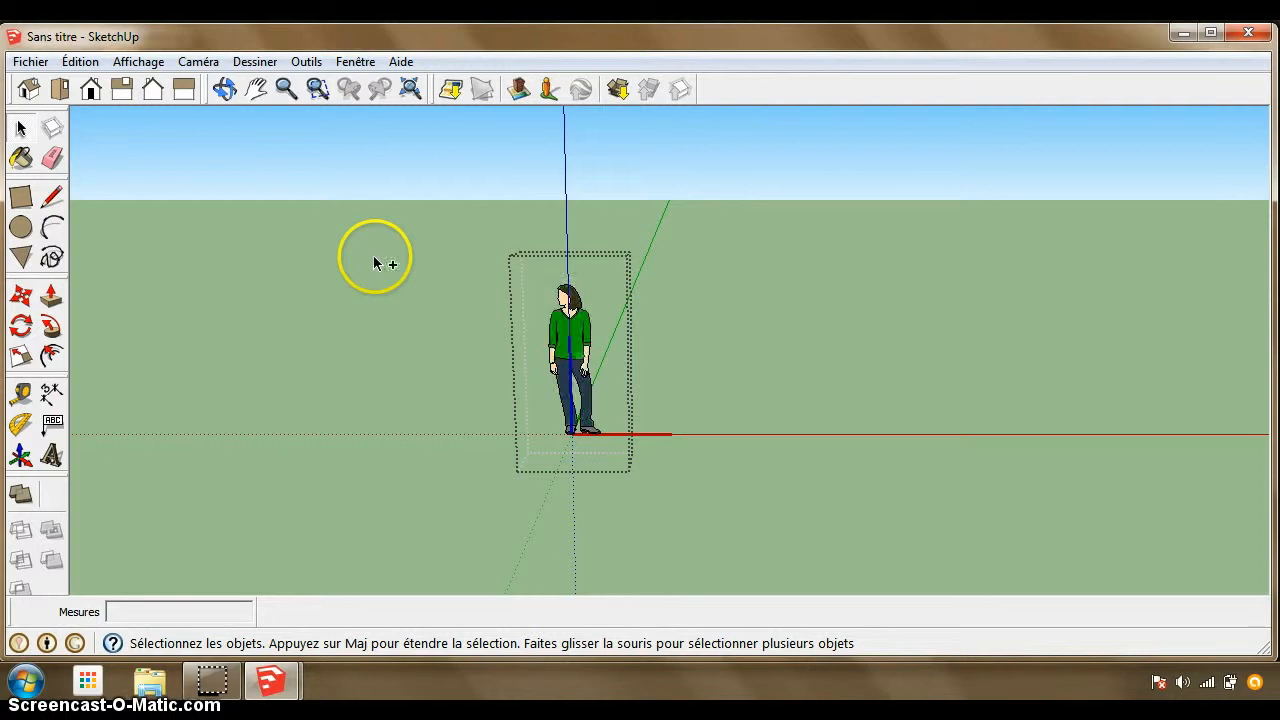
{"action": "left_click", "coordinate": [284, 298]}
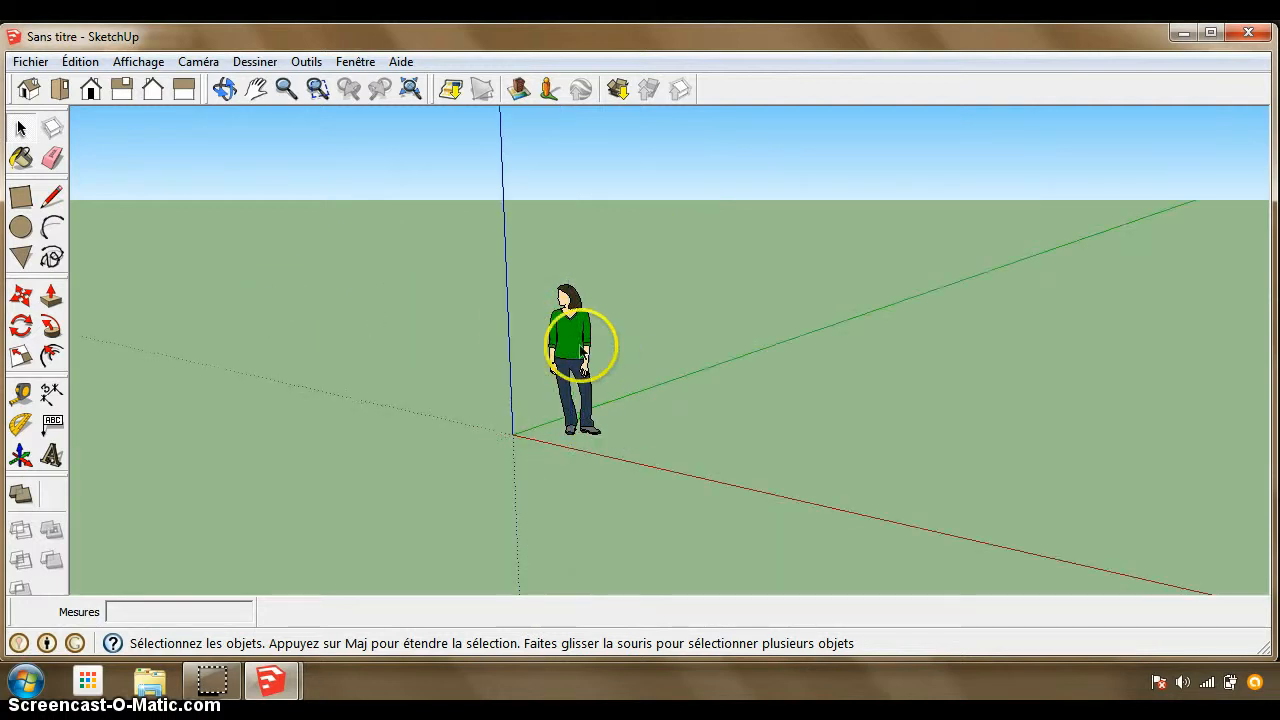
Delete the whole human figure component standing near the origin.
{"action": "left_click", "coordinate": [568, 325]}
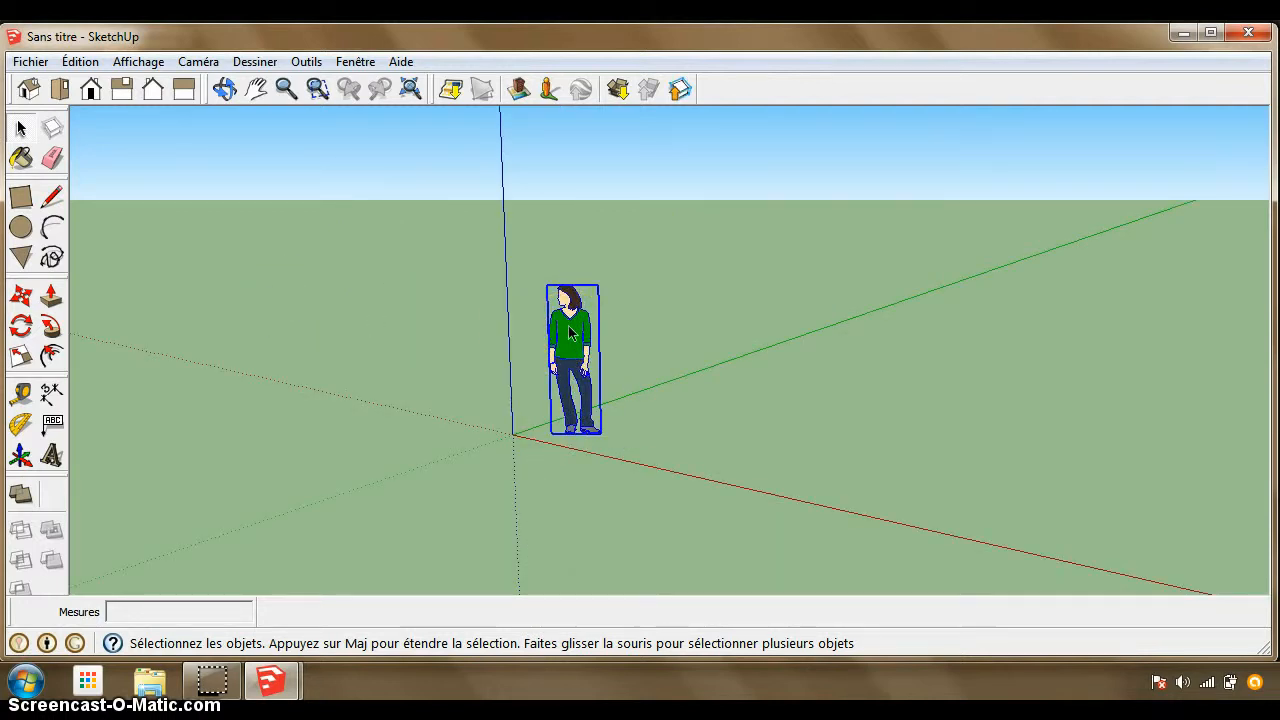
{"action": "key", "text": "Delete"}
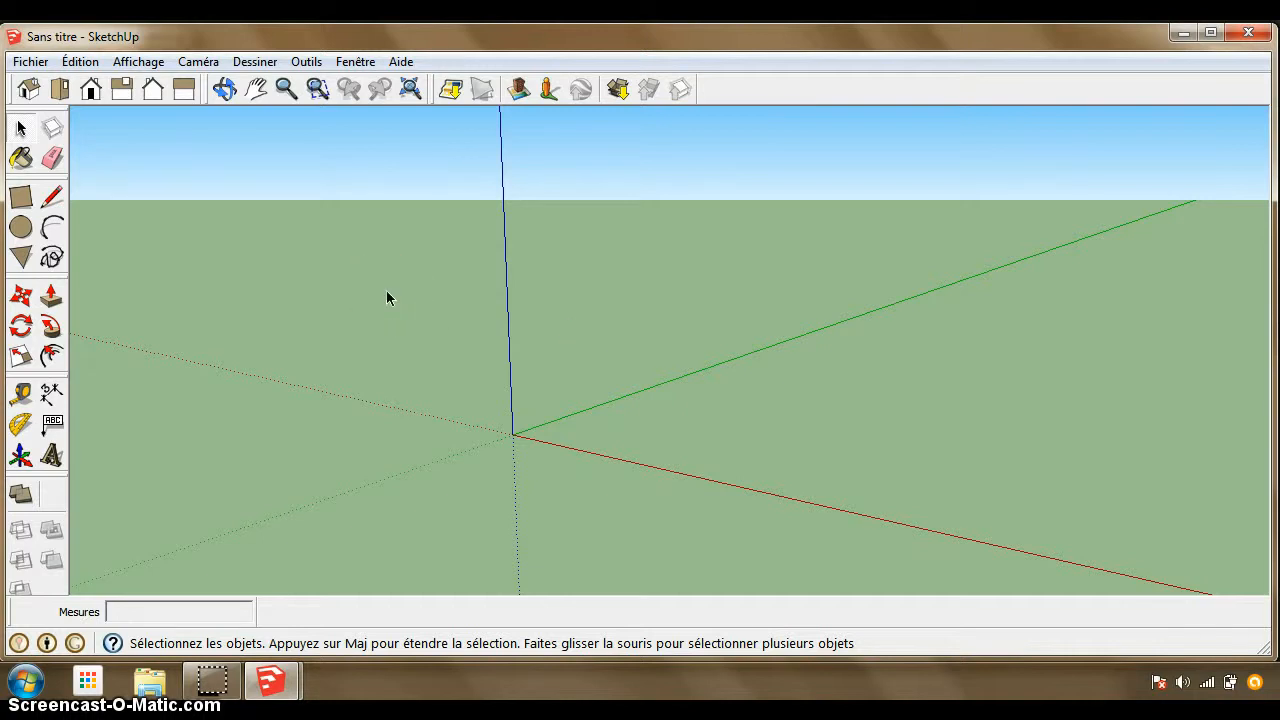
Save the empty model as the default template, named "modèle par defaut cm" with the file name "modèle par defaut cm.skp".
{"action": "left_click", "coordinate": [30, 62]}
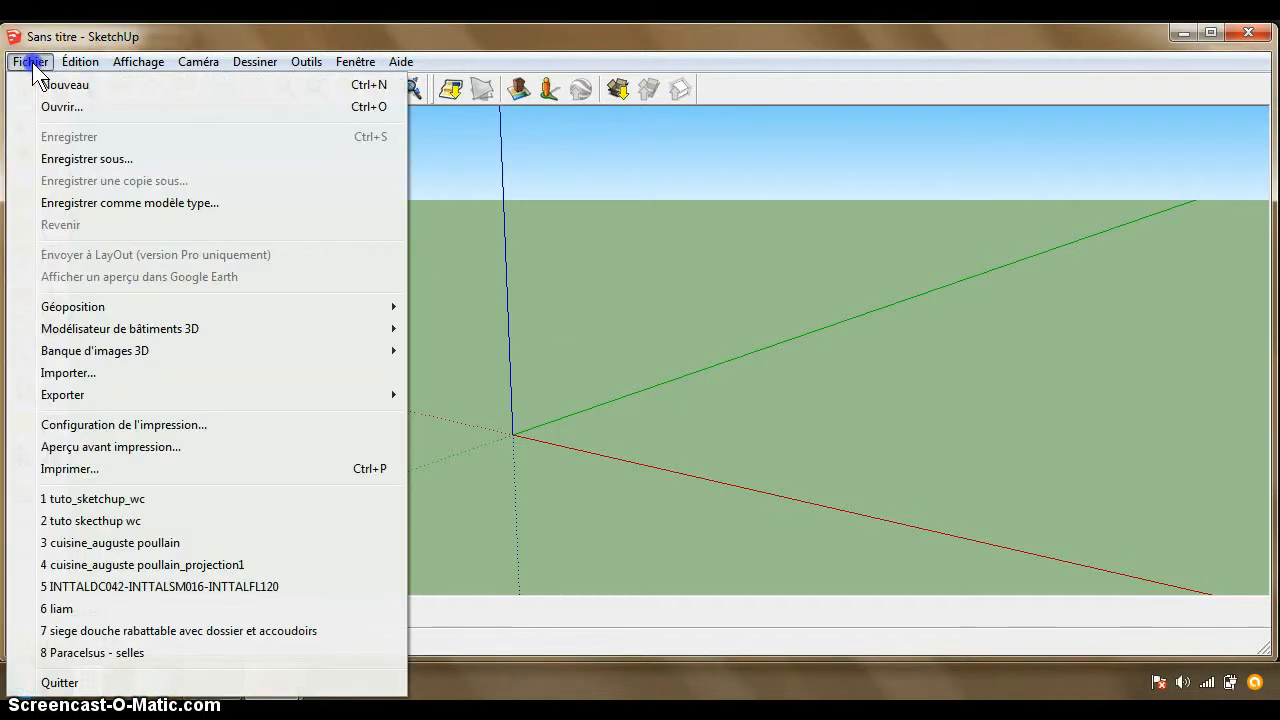
{"action": "left_click", "coordinate": [86, 204]}
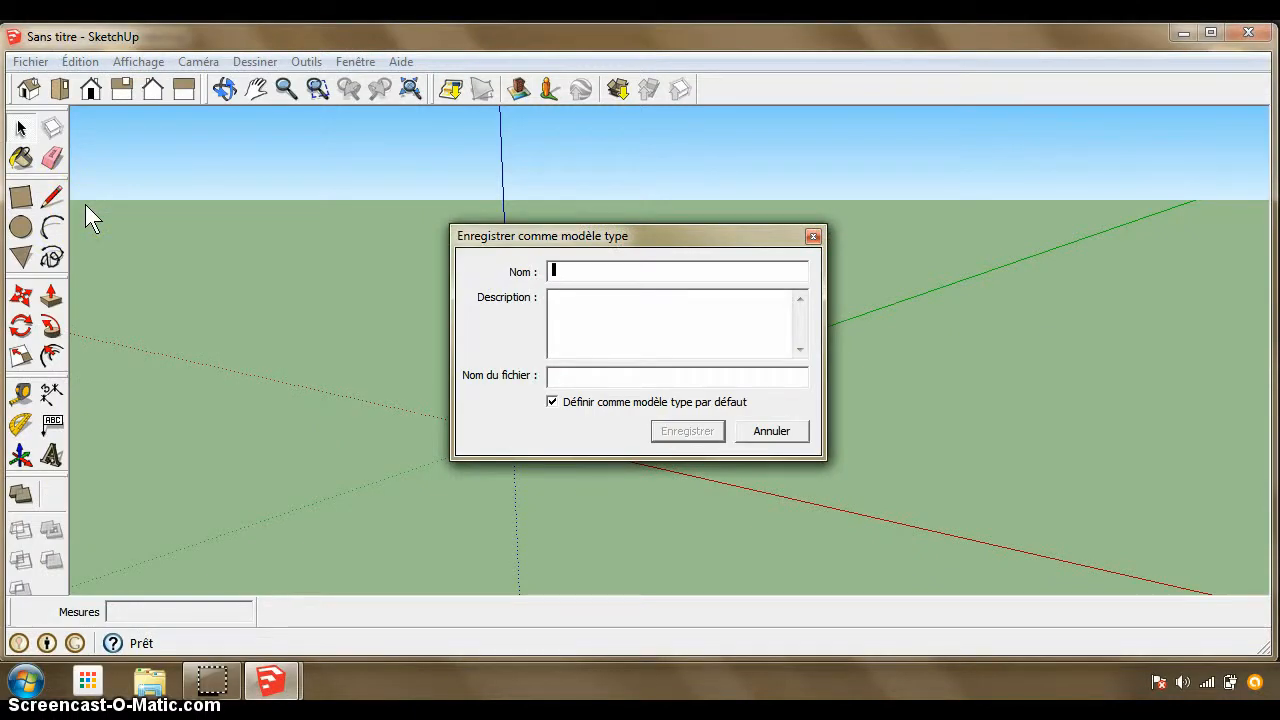
{"action": "type", "text": "mo"}
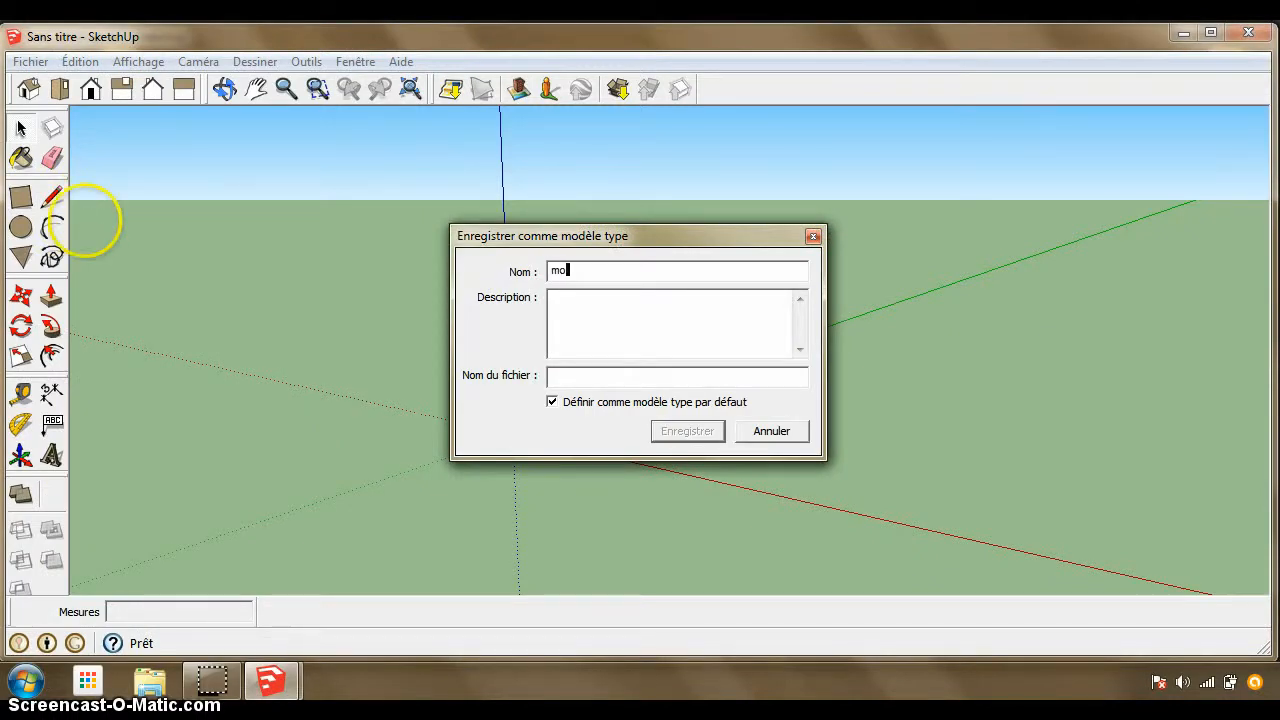
{"action": "type", "text": "dèle par defaut cm"}
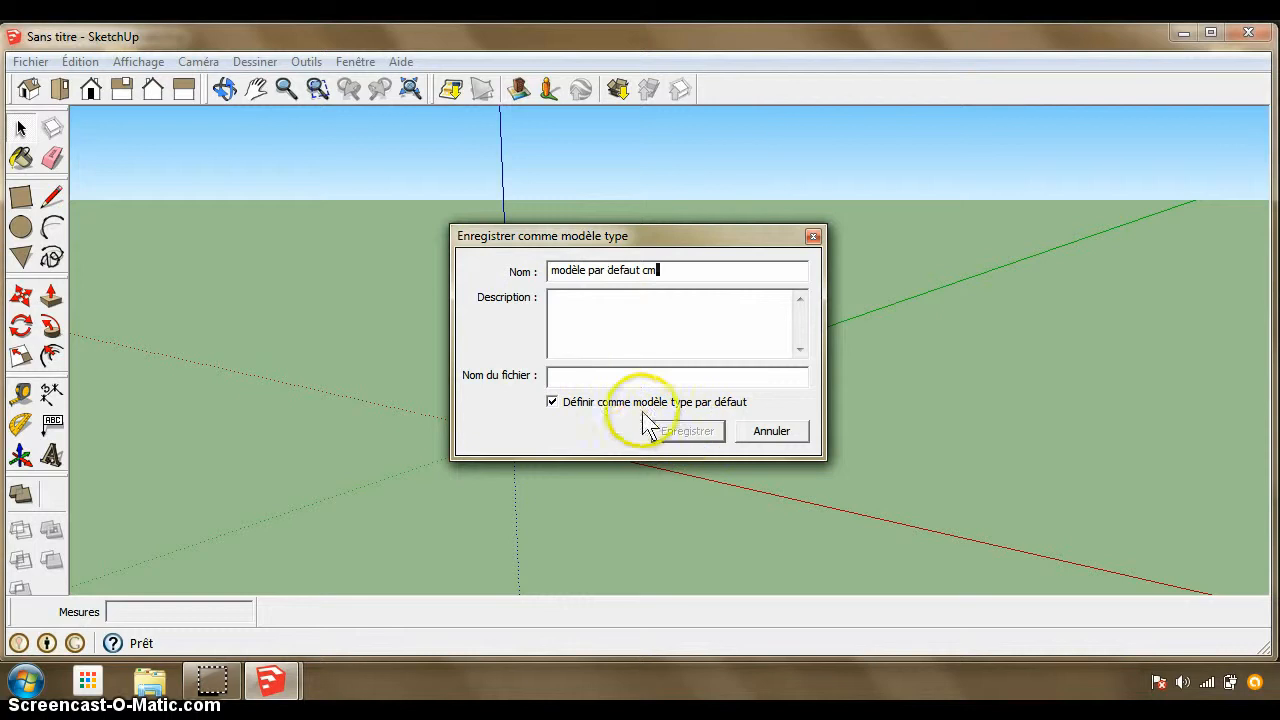
{"action": "left_click", "coordinate": [591, 376]}
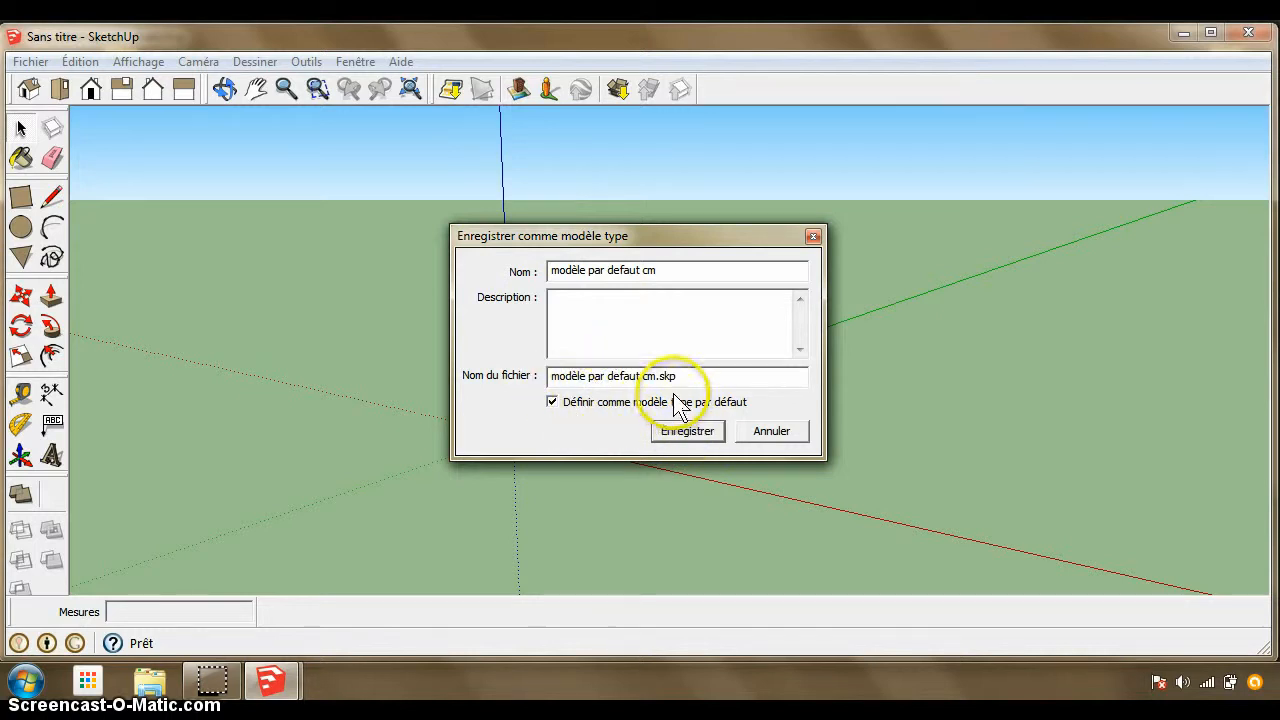
{"action": "left_click", "coordinate": [682, 431]}
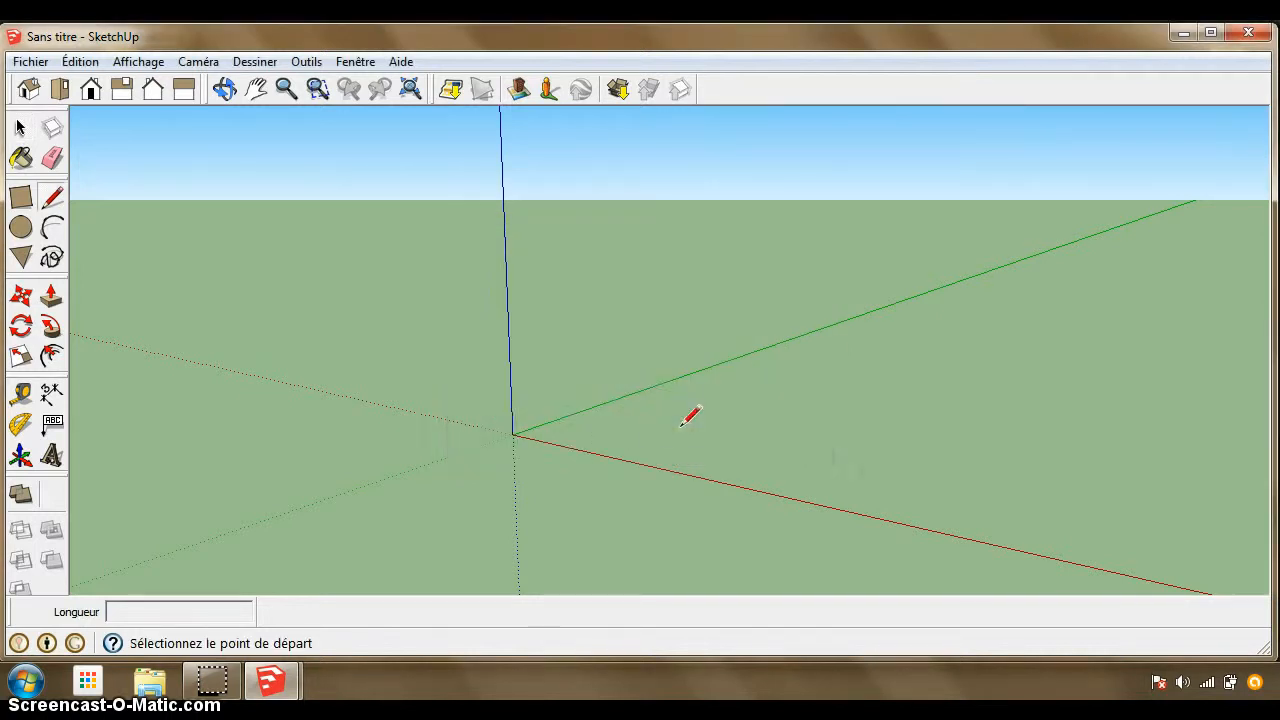
Quit the untitled and tuto_sketchup_wc models, then restart SketchUp with a new empty model.
{"action": "left_click", "coordinate": [30, 61]}
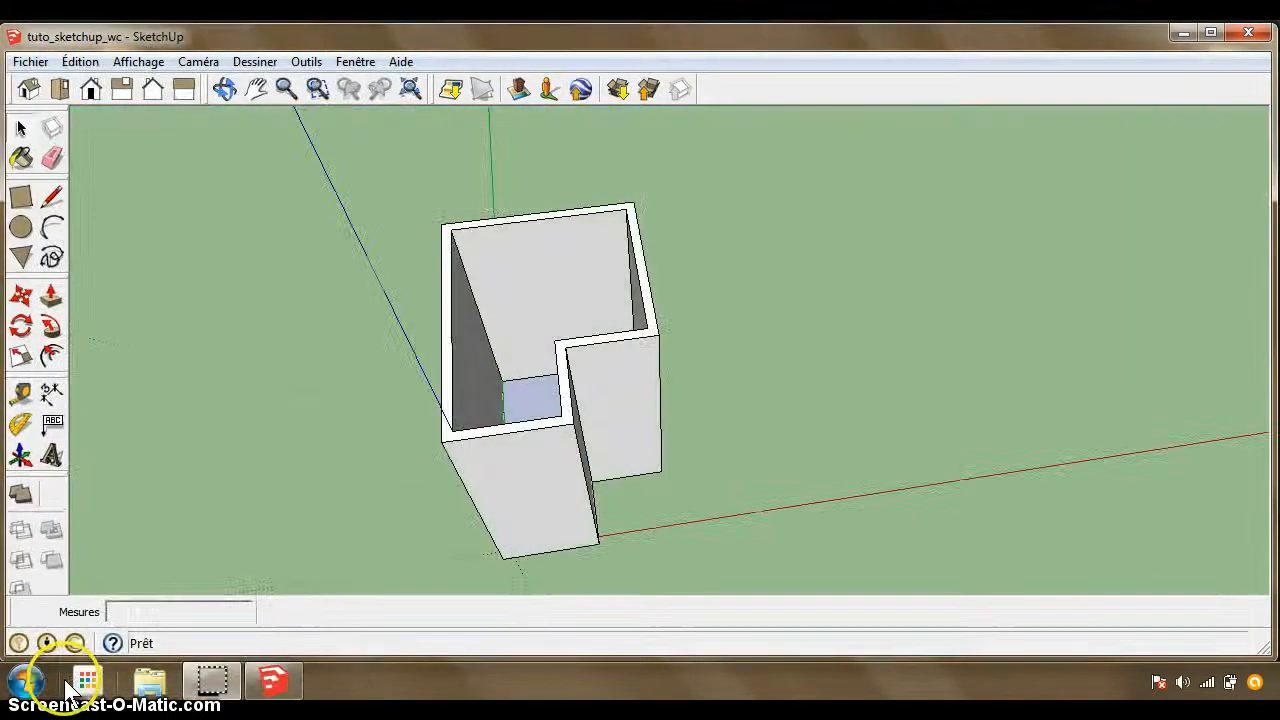
{"action": "left_click", "coordinate": [30, 61]}
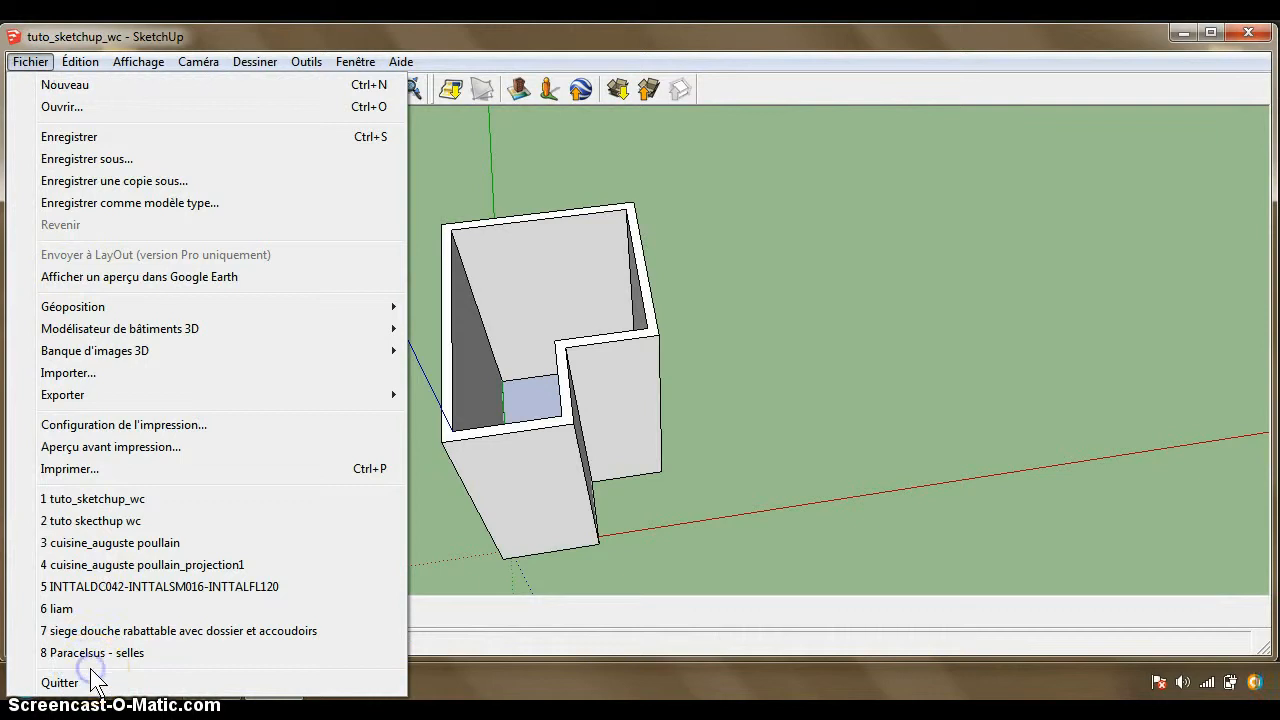
{"action": "left_click", "coordinate": [22, 682]}
{"action": "left_click", "coordinate": [24, 682]}
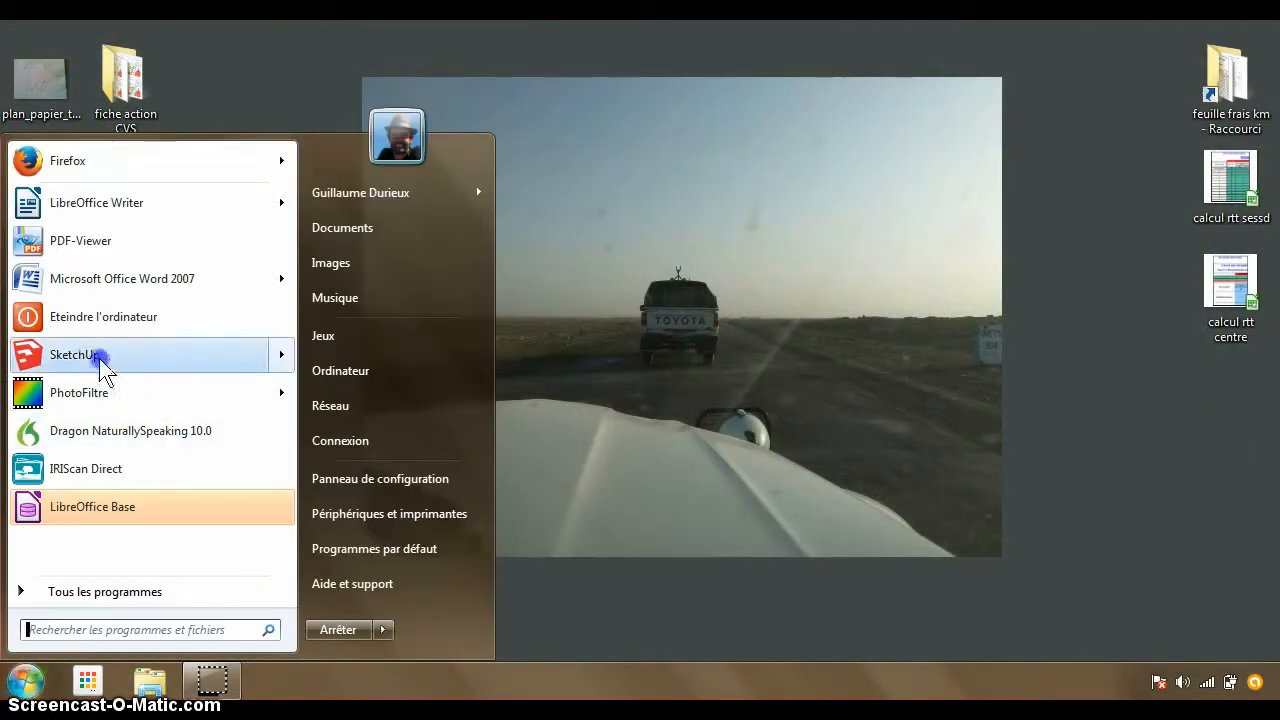
{"action": "left_click", "coordinate": [86, 355]}
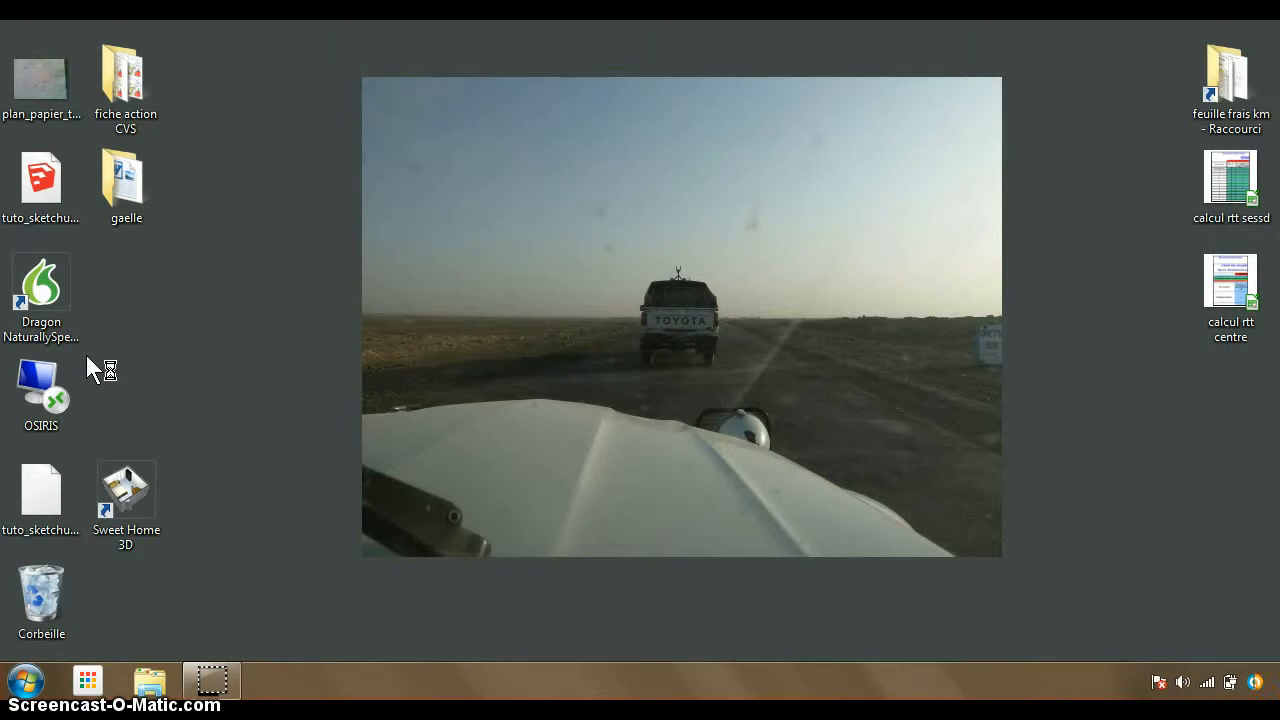
{"action": "left_click", "coordinate": [356, 354]}
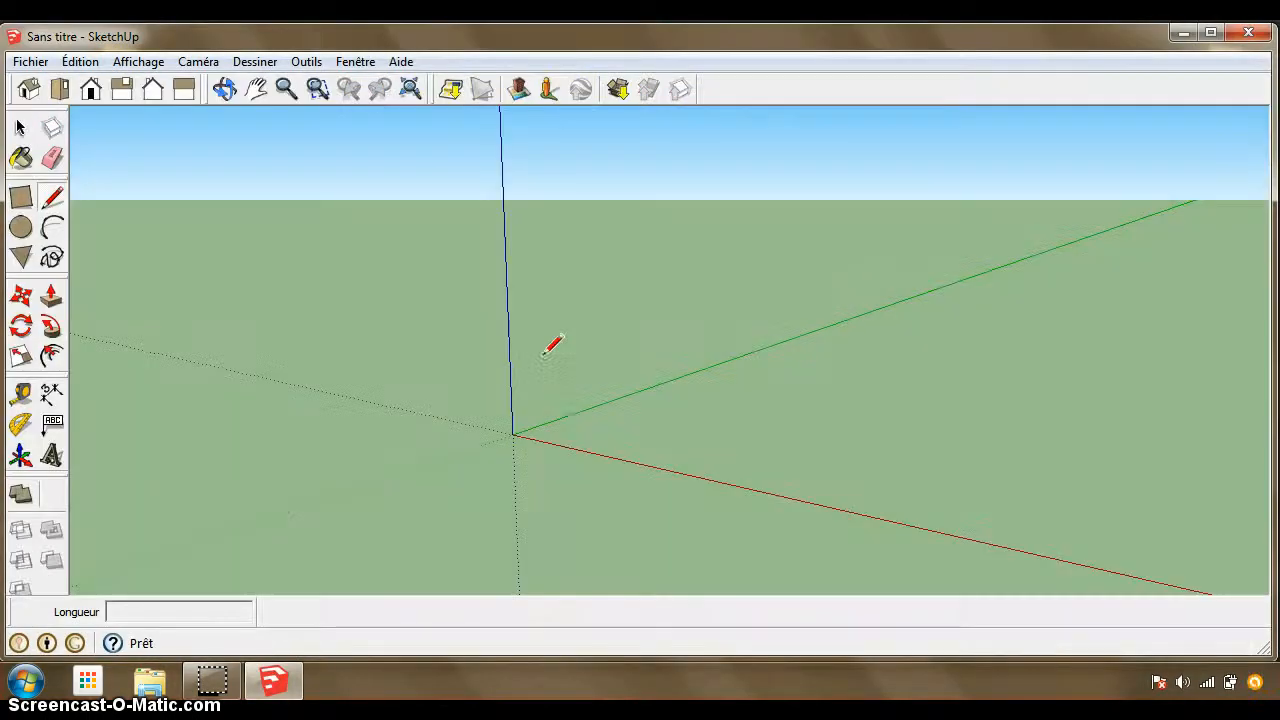
Check the new model's length units in the model information, then quit SketchUp.
{"action": "left_click", "coordinate": [357, 62]}
{"action": "left_click", "coordinate": [376, 86]}
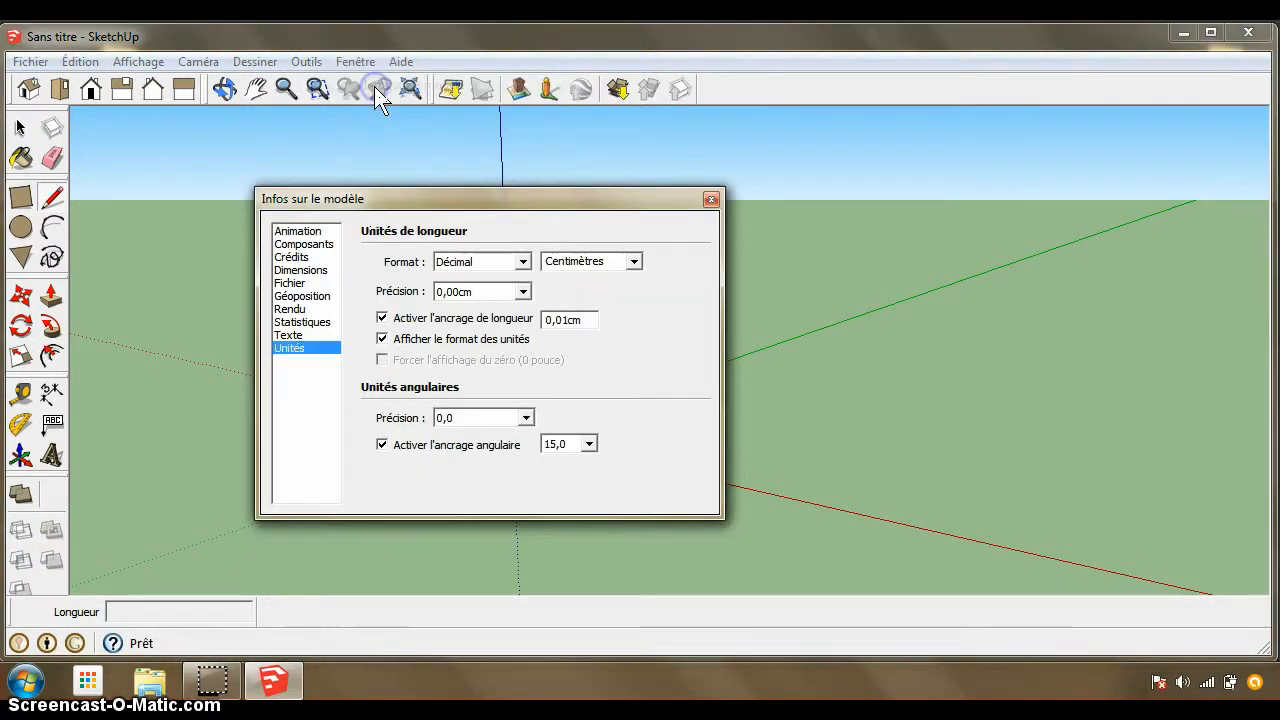
{"action": "left_click", "coordinate": [711, 200]}
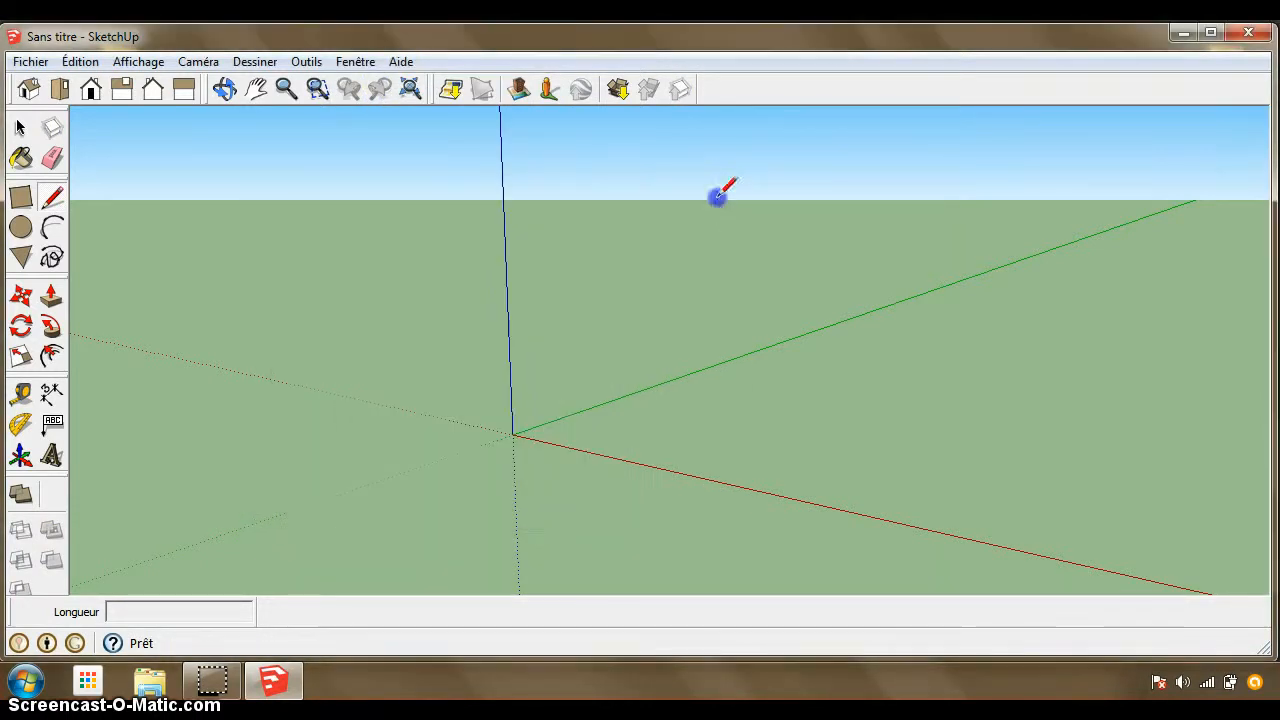
{"action": "left_click", "coordinate": [30, 62]}
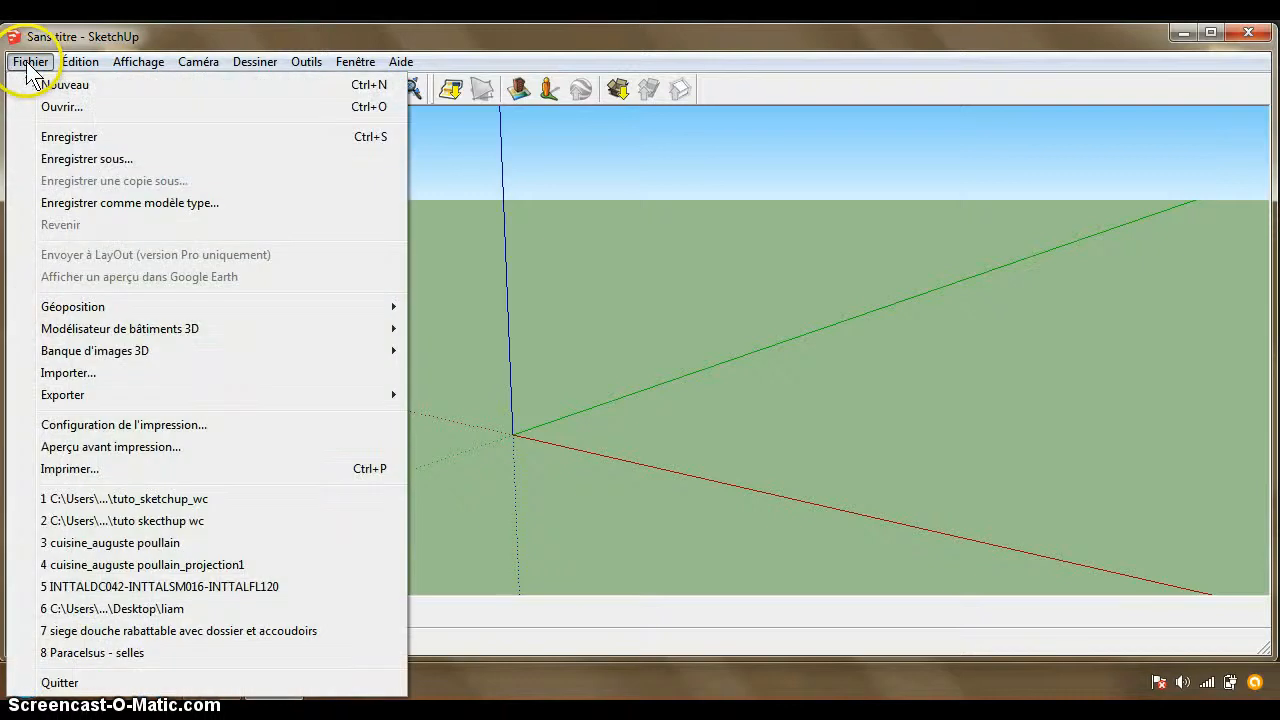
{"action": "left_click", "coordinate": [70, 685]}
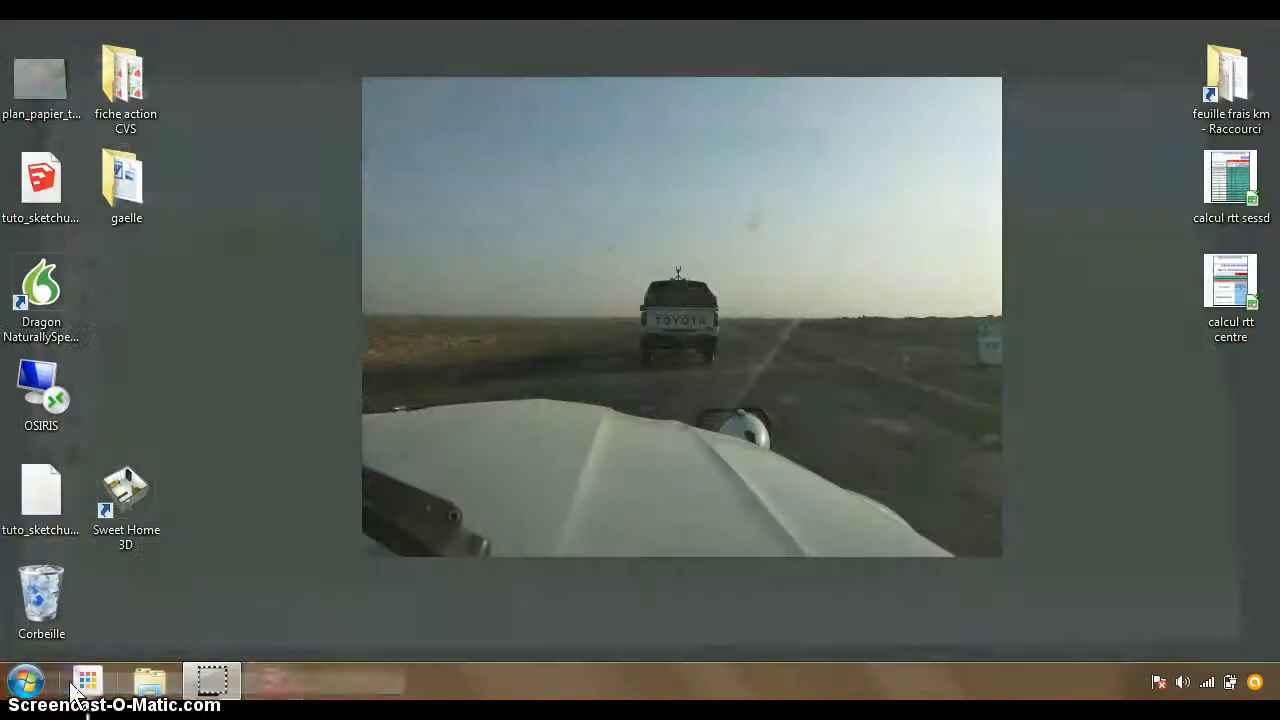
Open the plan_papier_tuto.jpg paper plan and the tuto_sketchup_wc model from the desktop, consult the plan's doorway, and return to SketchUp.
{"action": "double_click", "coordinate": [29, 81]}
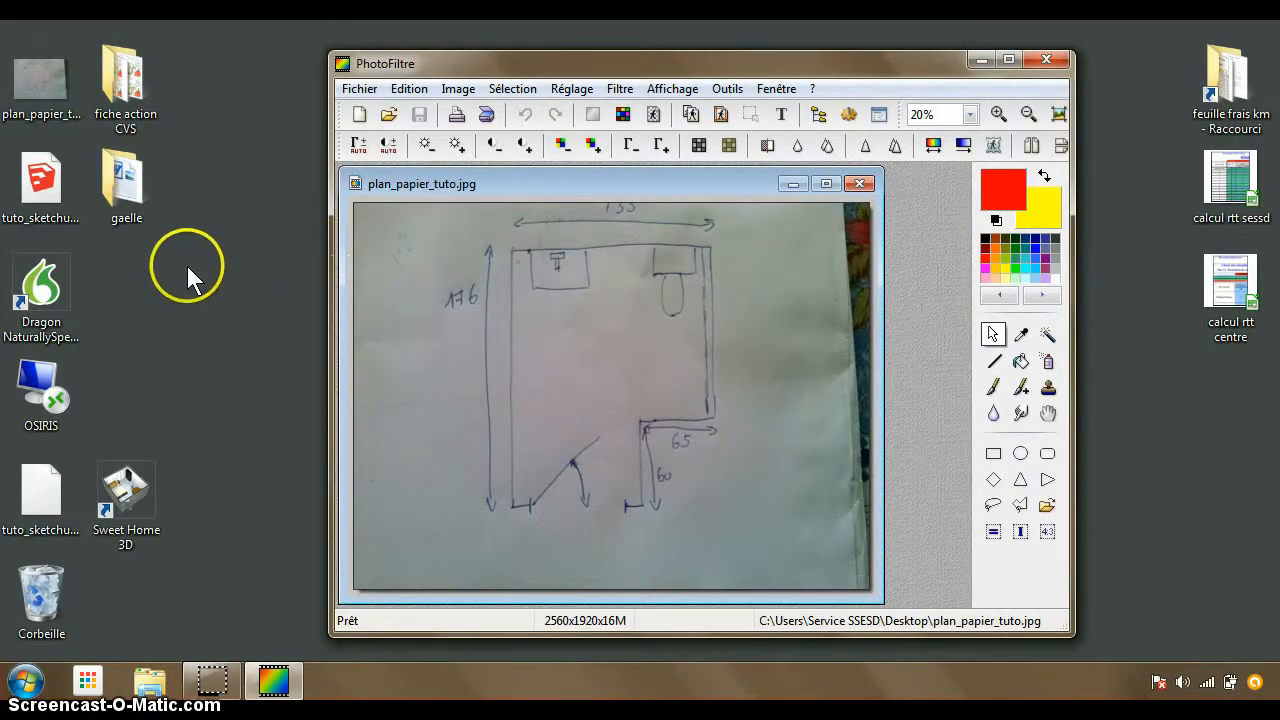
{"action": "left_click", "coordinate": [40, 195]}
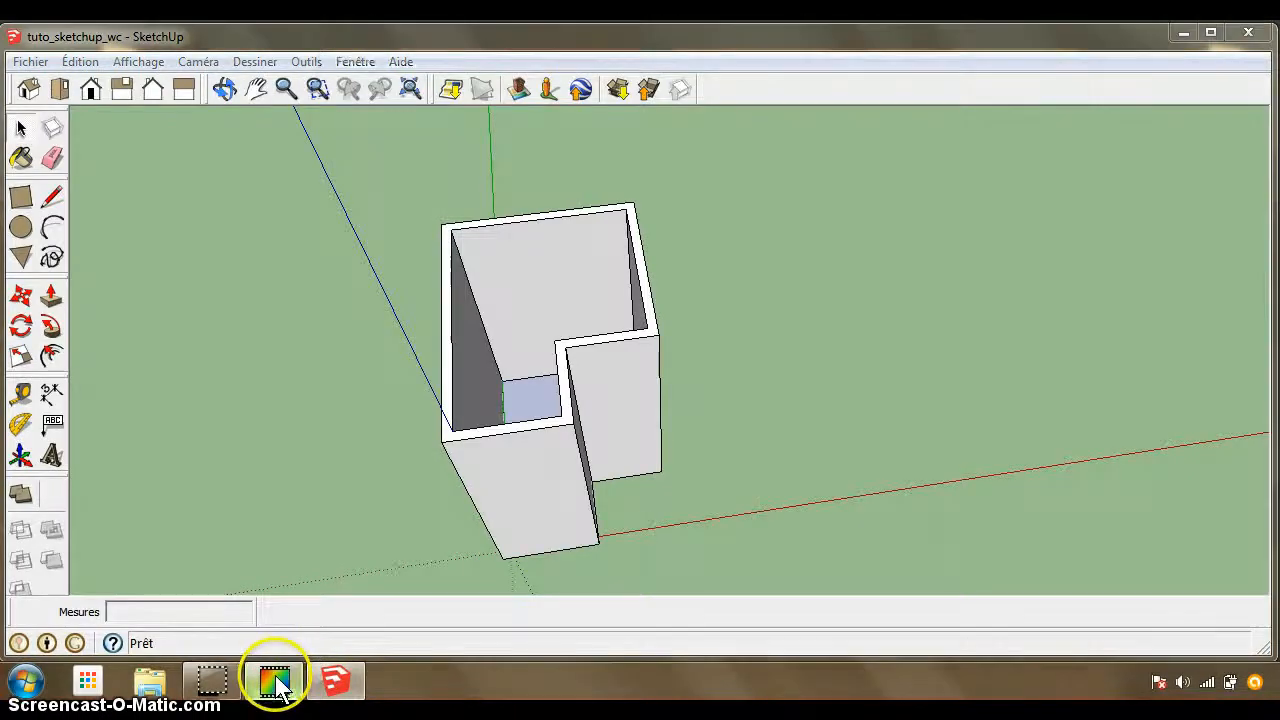
{"action": "left_click", "coordinate": [276, 683]}
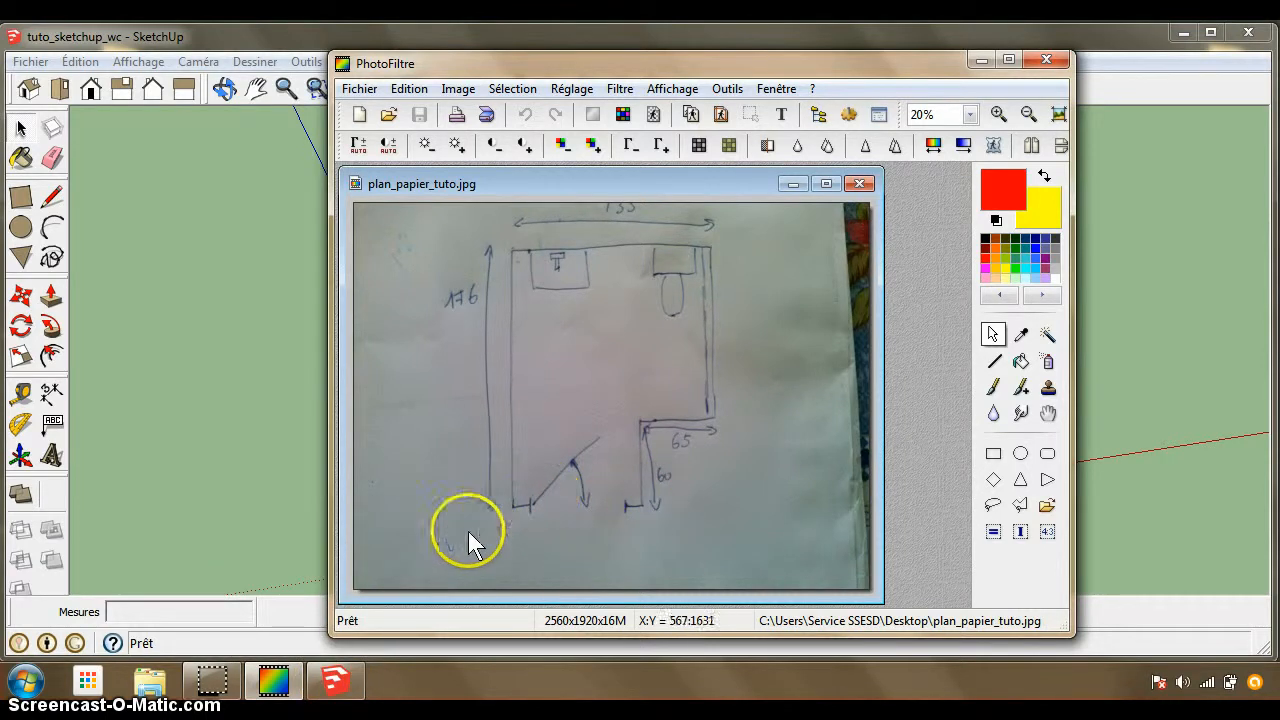
{"action": "left_click", "coordinate": [335, 684]}
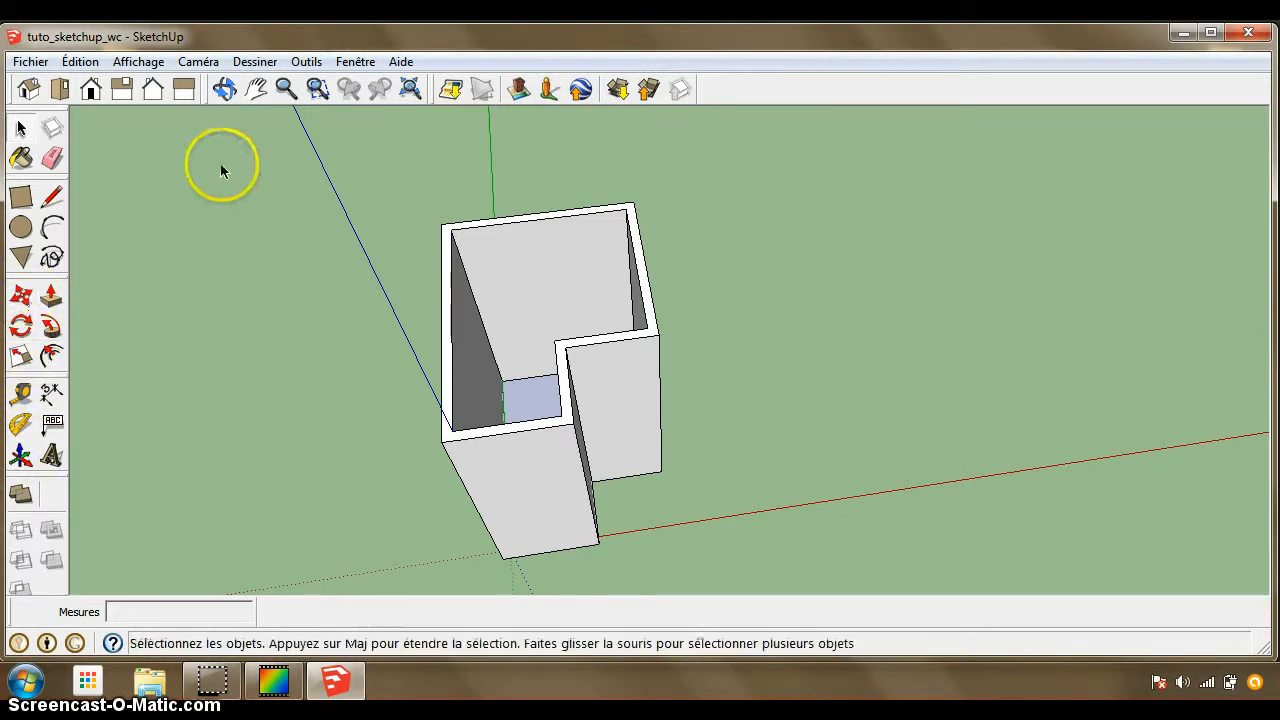
Create a vertical guide 5 cm in from the left edge of the narrow front wall face.
{"action": "left_click", "coordinate": [225, 89]}
{"action": "left_click_drag", "start_coordinate": [386, 443], "coordinate": [369, 374]}
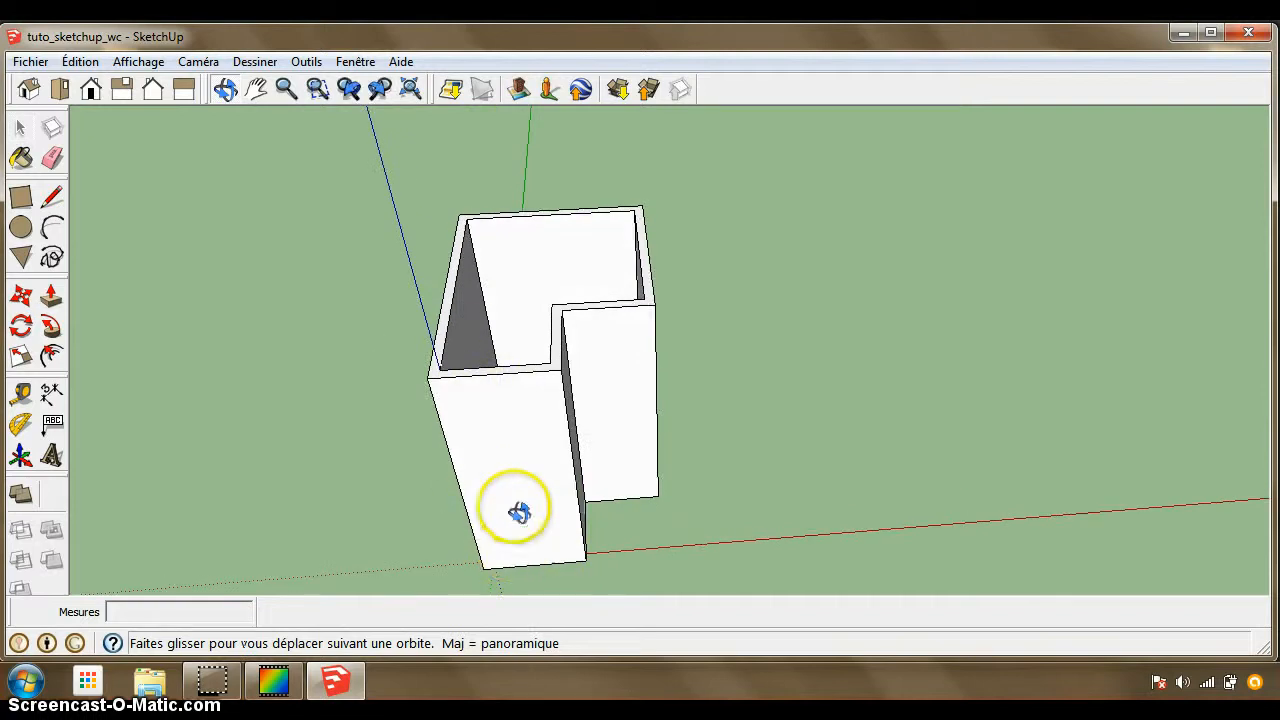
{"action": "left_click", "coordinate": [256, 89]}
{"action": "left_click_drag", "start_coordinate": [477, 357], "coordinate": [478, 292]}
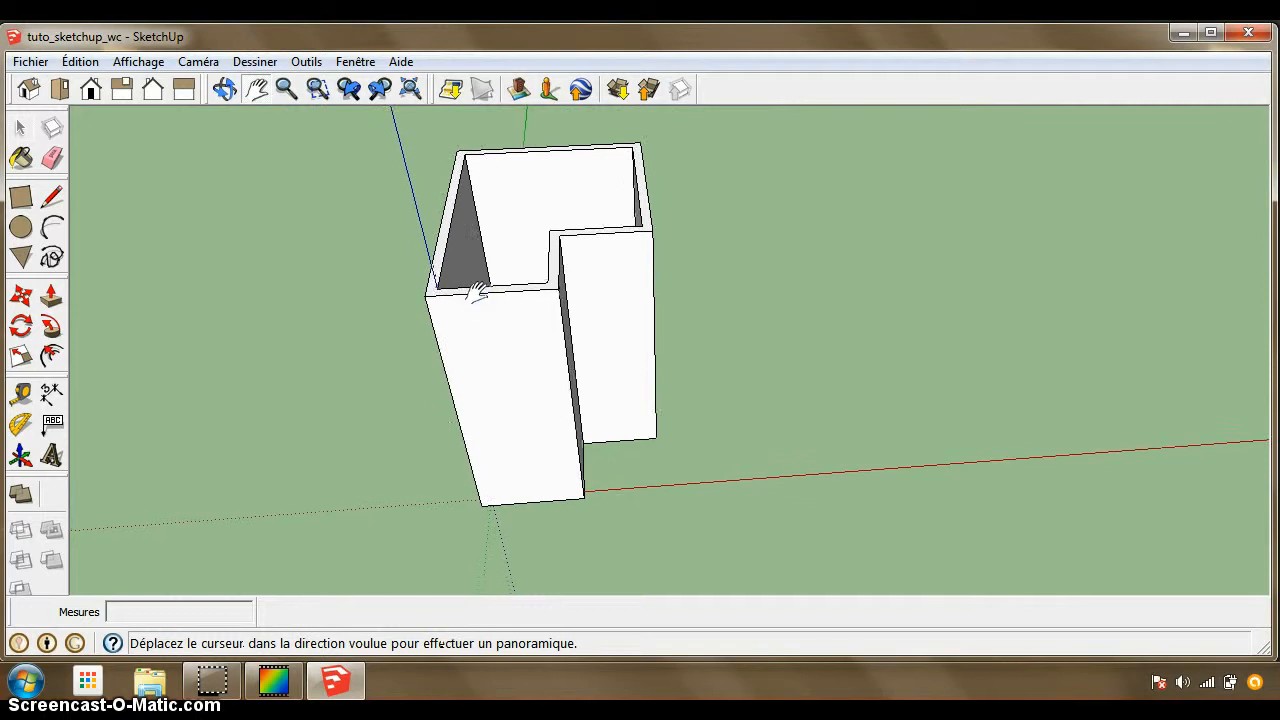
{"action": "left_click", "coordinate": [219, 332]}
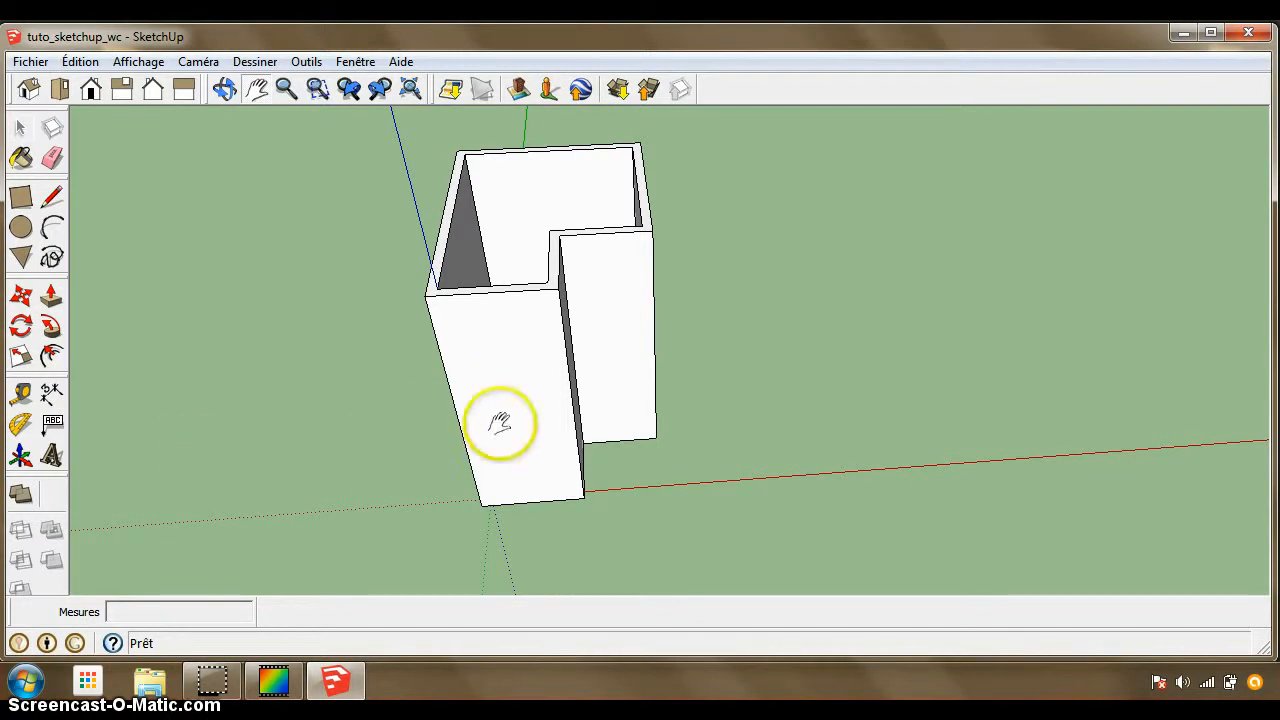
{"action": "left_click", "coordinate": [22, 396]}
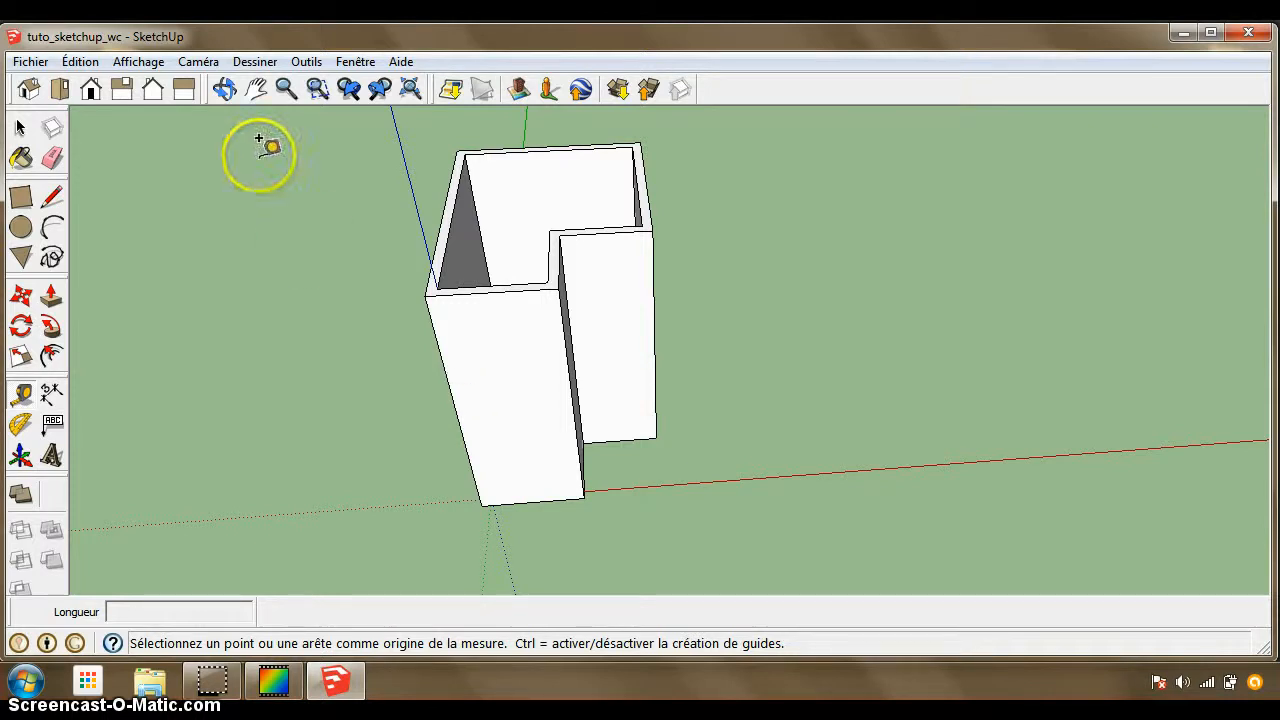
{"action": "left_click", "coordinate": [286, 89]}
{"action": "left_click_drag", "start_coordinate": [491, 486], "coordinate": [491, 309]}
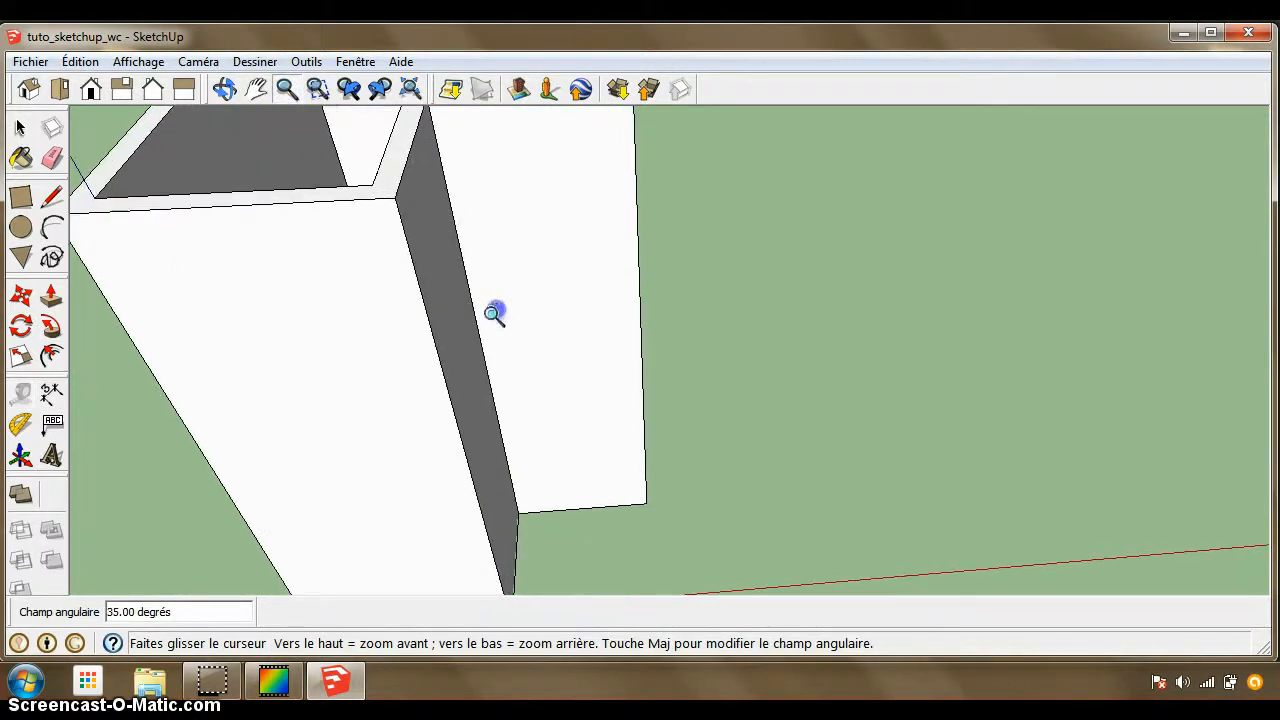
{"action": "left_click", "coordinate": [224, 89]}
{"action": "left_click_drag", "start_coordinate": [316, 470], "coordinate": [361, 308]}
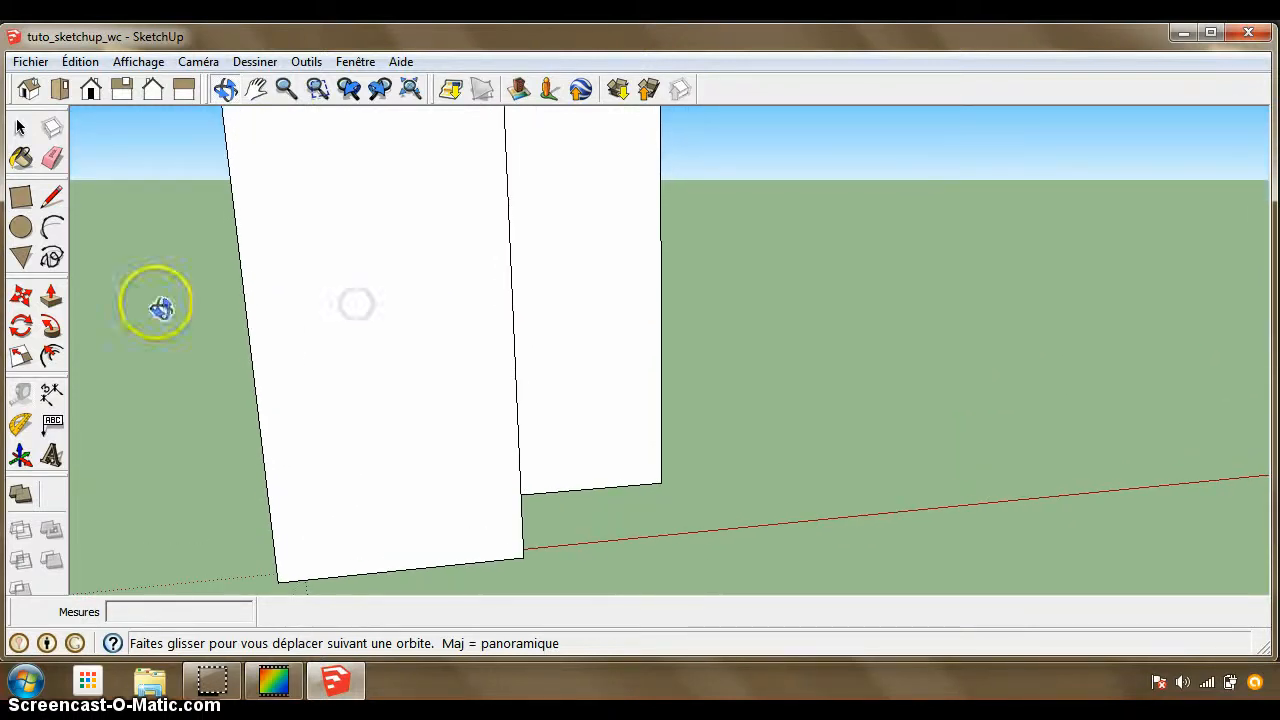
{"action": "left_click", "coordinate": [21, 393]}
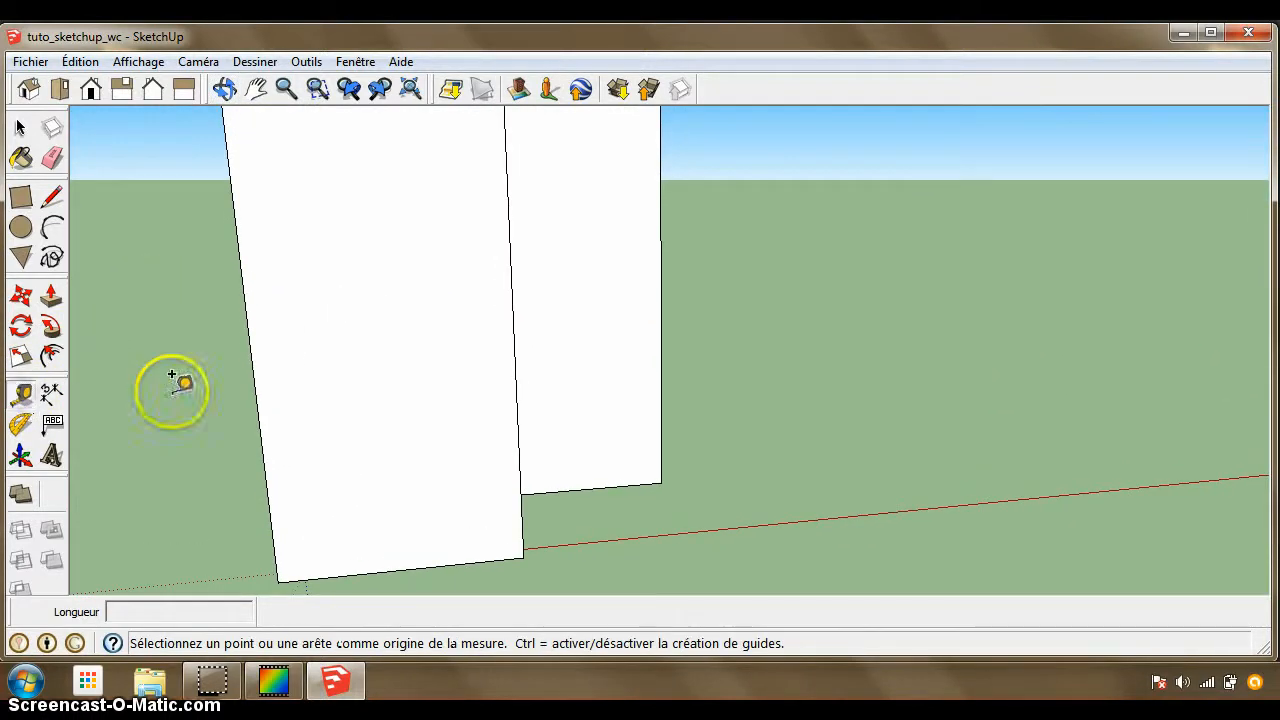
{"action": "left_click", "coordinate": [255, 373]}
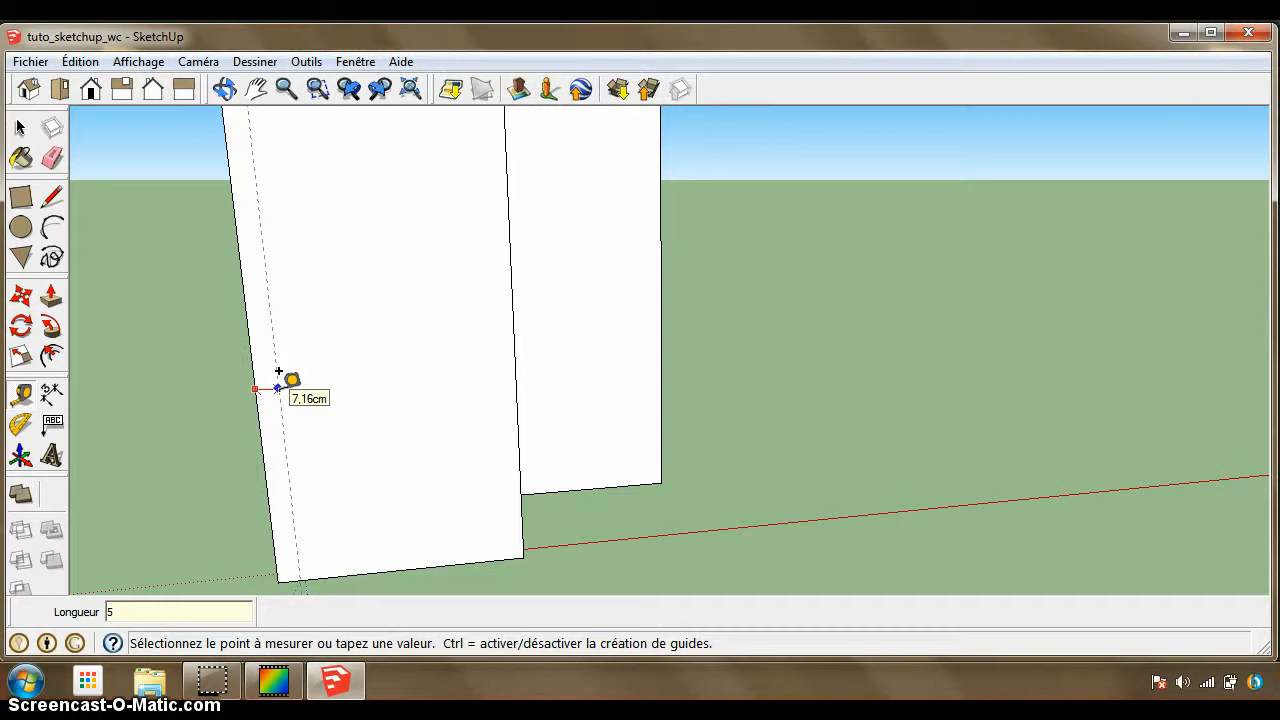
{"action": "key", "text": "Return"}
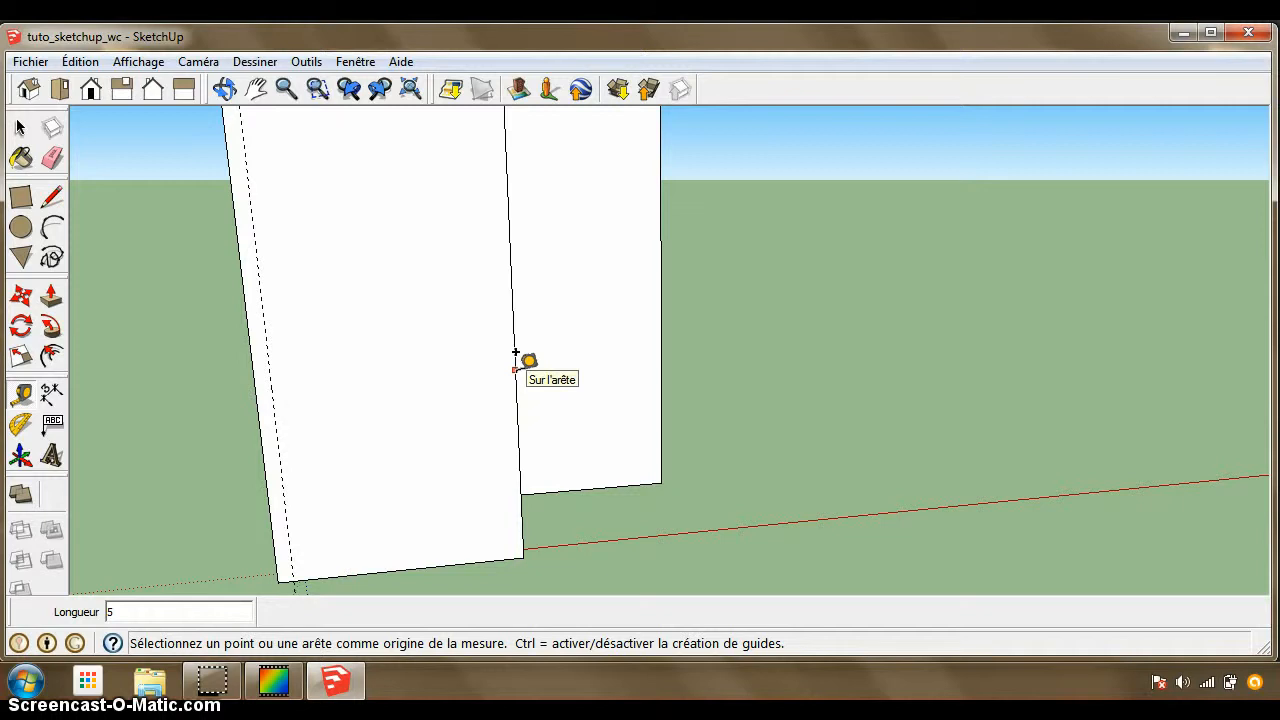
Create a vertical guide 5 cm in from the right edge of the same front wall face.
{"action": "left_click", "coordinate": [515, 370]}
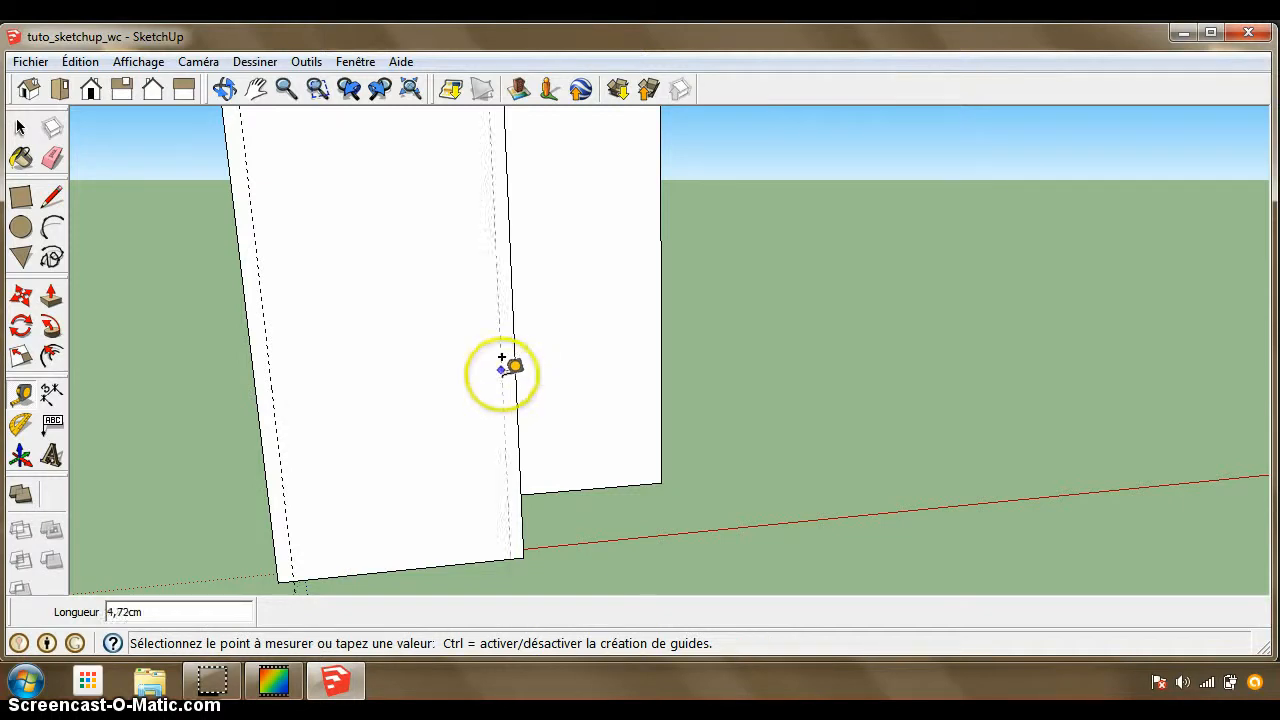
{"action": "type", "text": "5"}
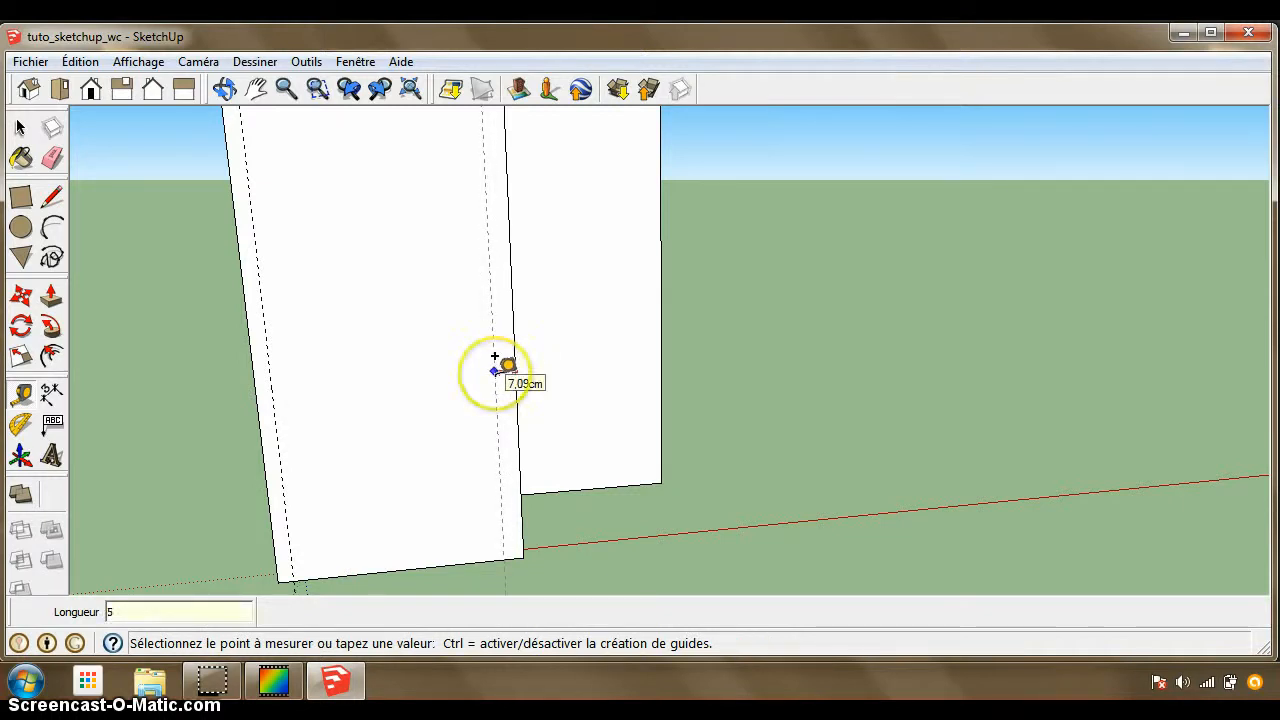
{"action": "key", "text": "Return"}
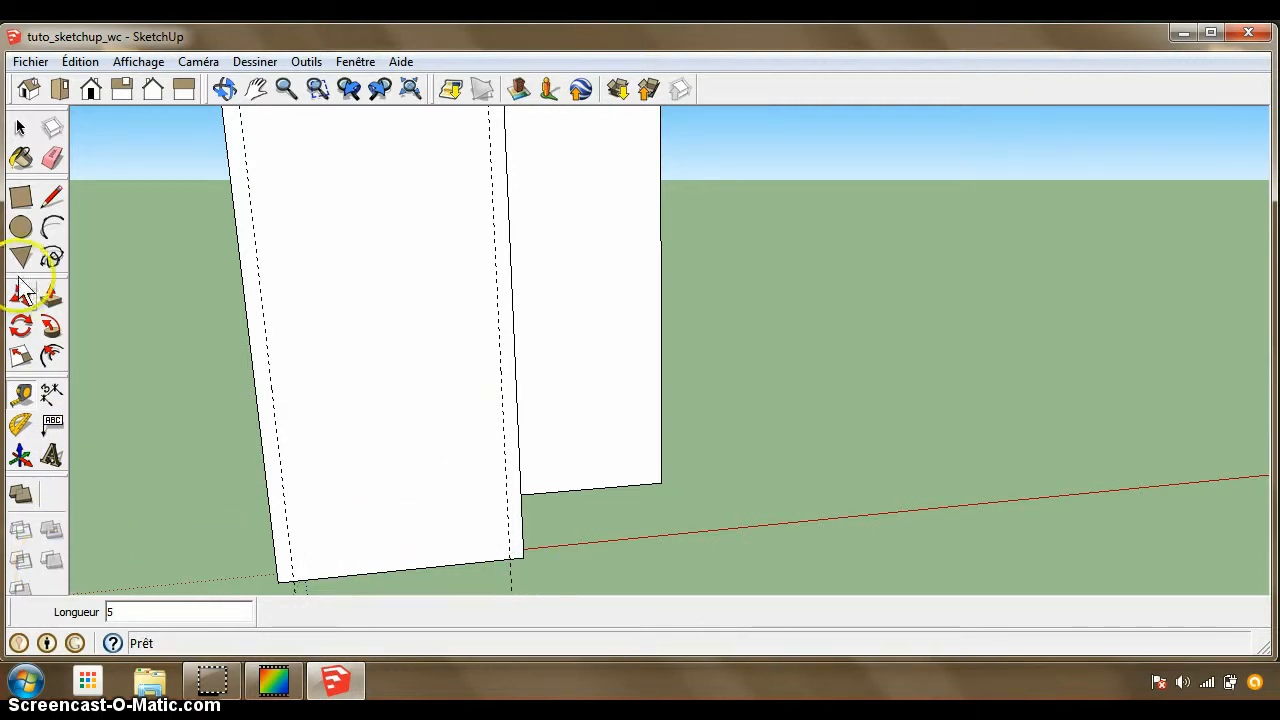
Draw a line along the front wall's base between the two guides and place its length dimension below the wall.
{"action": "left_click", "coordinate": [52, 196]}
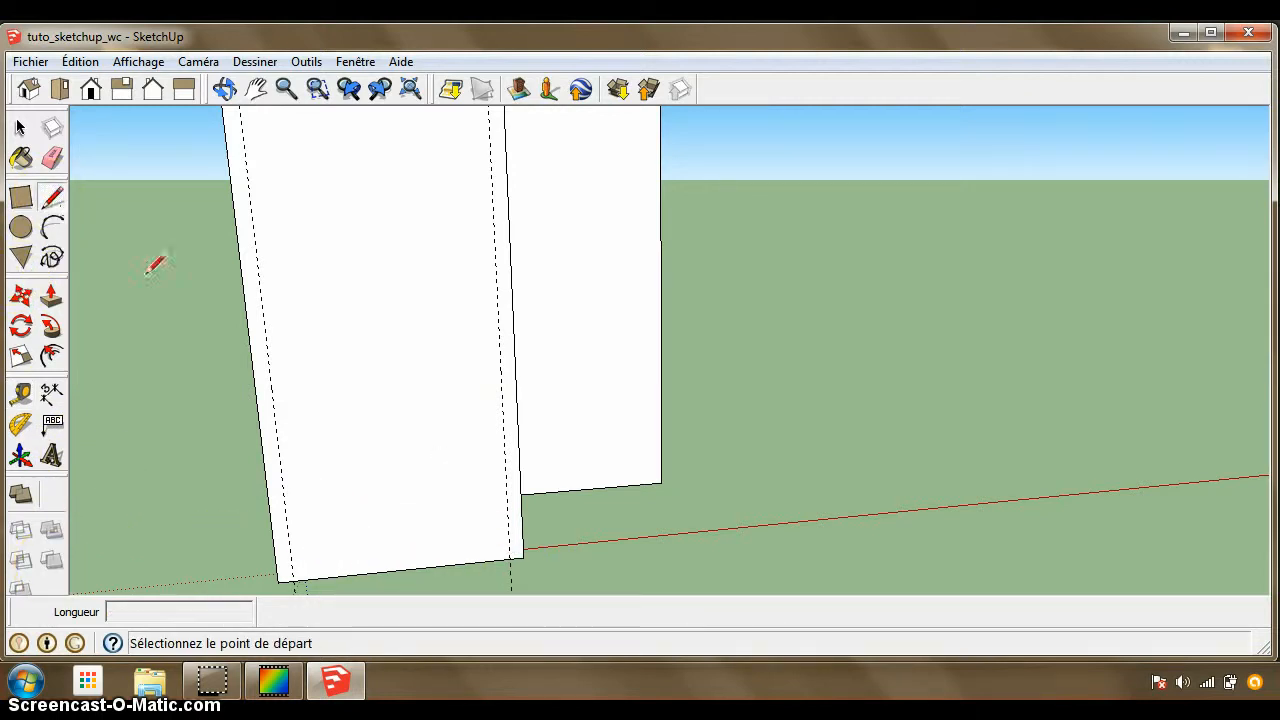
{"action": "left_click", "coordinate": [293, 578]}
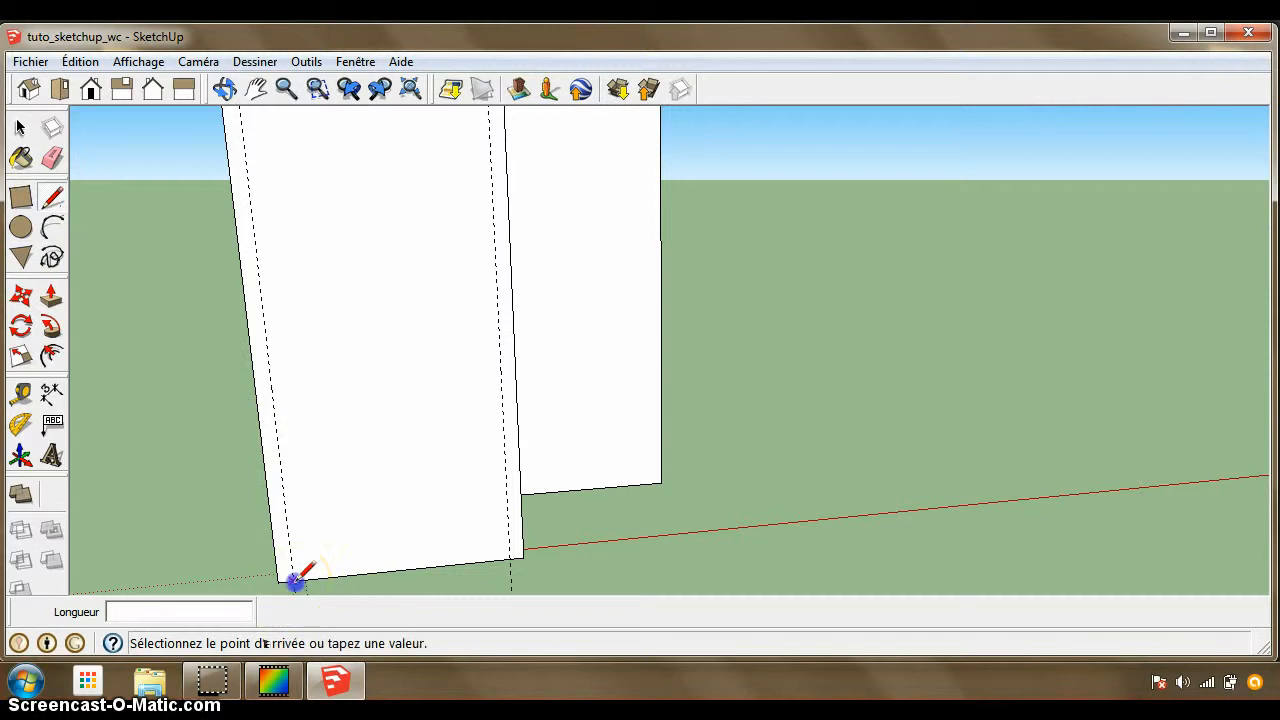
{"action": "left_click", "coordinate": [515, 553]}
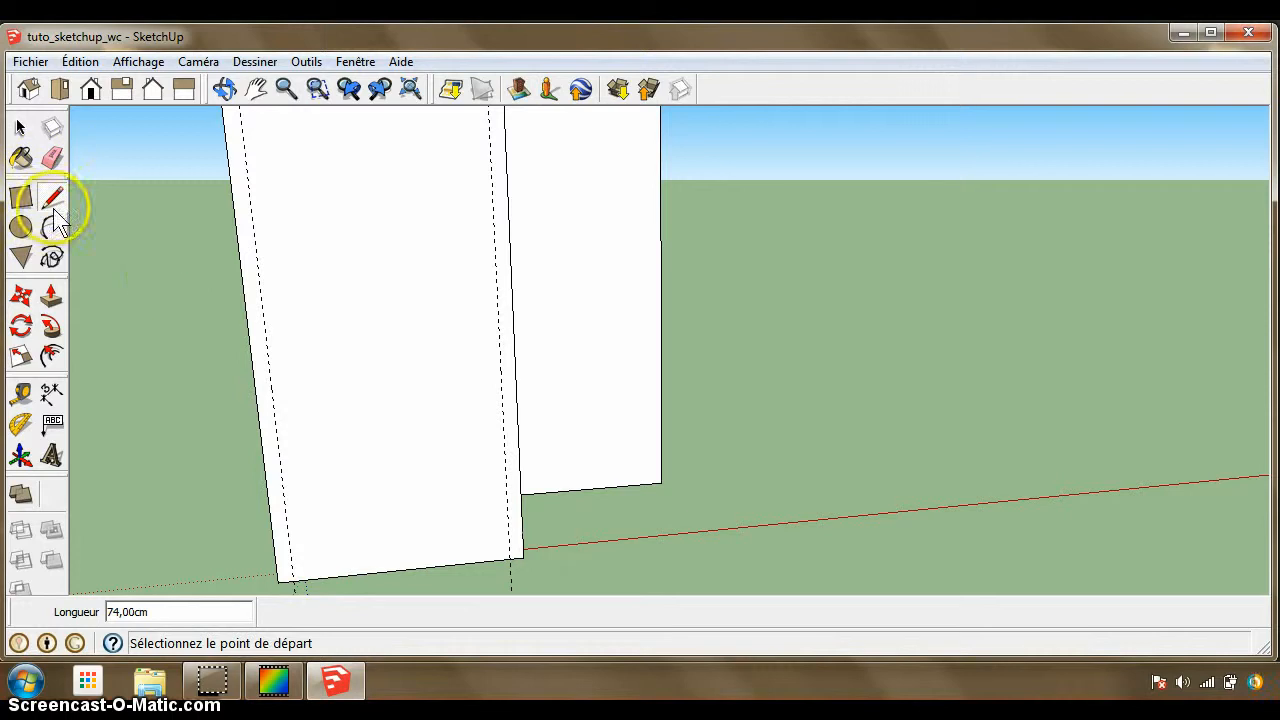
{"action": "left_click", "coordinate": [50, 396]}
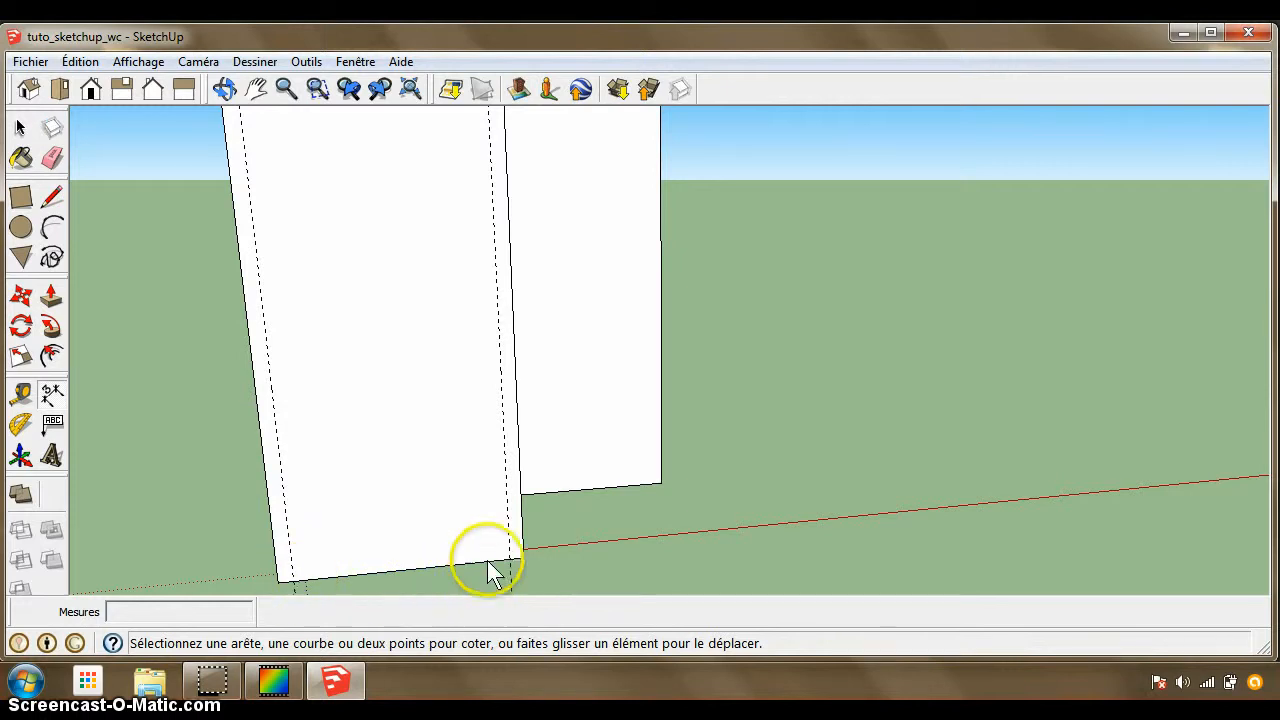
{"action": "left_click", "coordinate": [454, 566]}
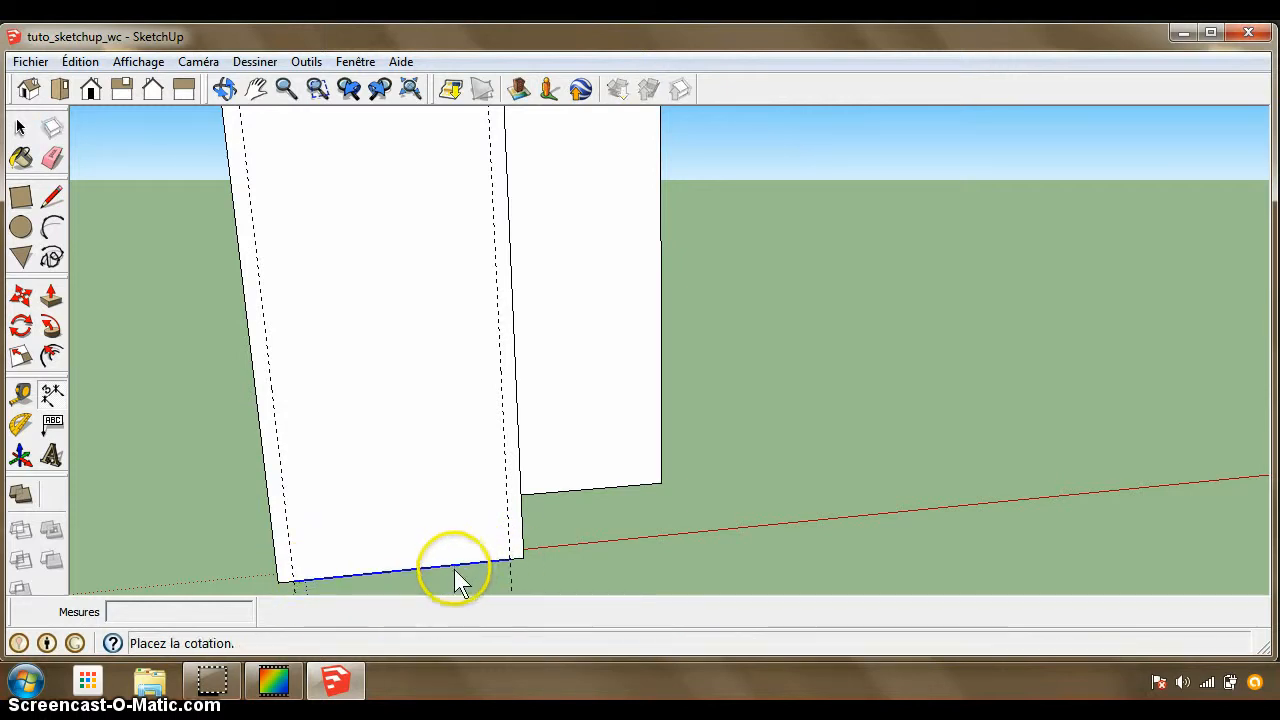
{"action": "left_click", "coordinate": [458, 581]}
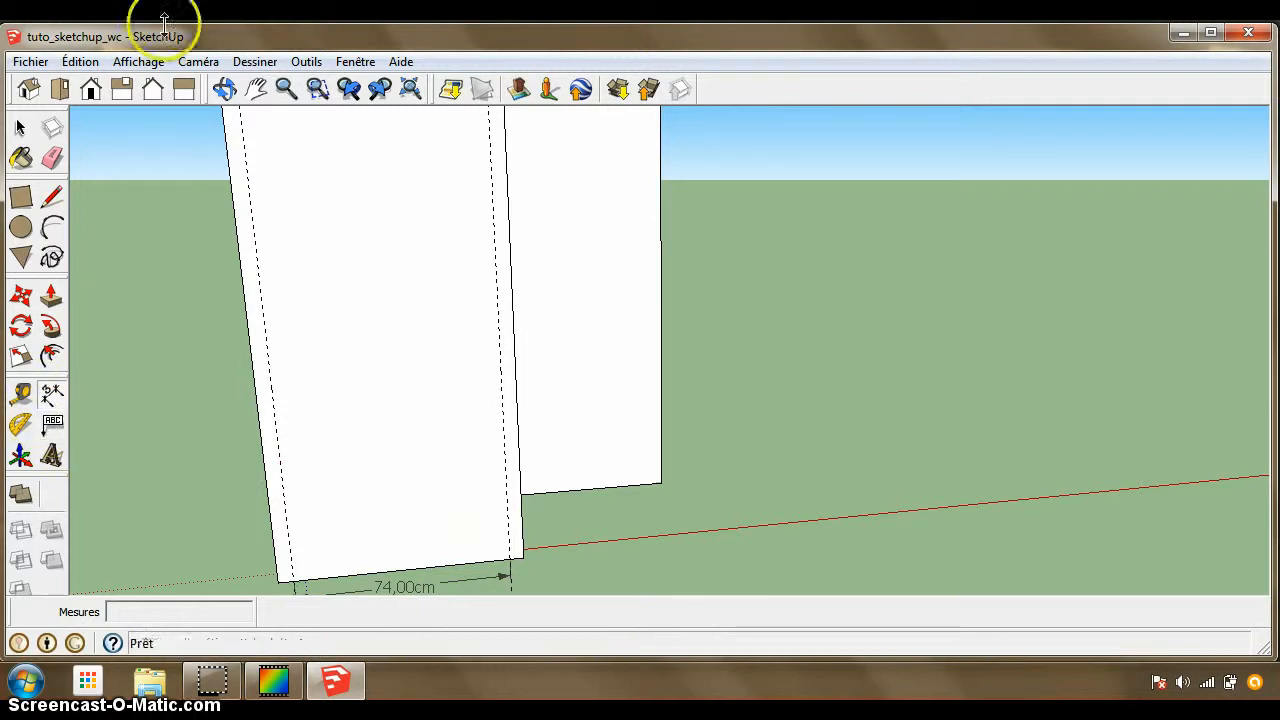
Create a second vertical guide on the front wall face, offset 7 cm inward from the left guide.
{"action": "left_click", "coordinate": [256, 89]}
{"action": "left_click_drag", "start_coordinate": [349, 343], "coordinate": [385, 300]}
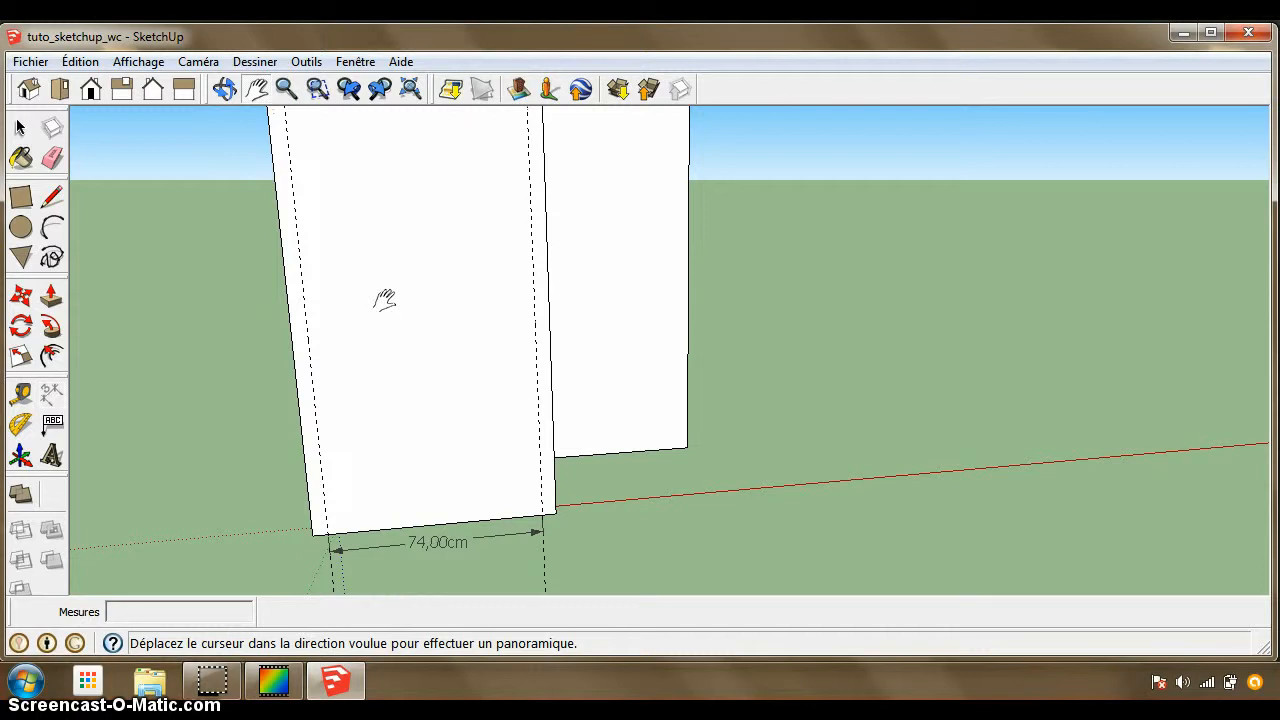
{"action": "left_click", "coordinate": [368, 302]}
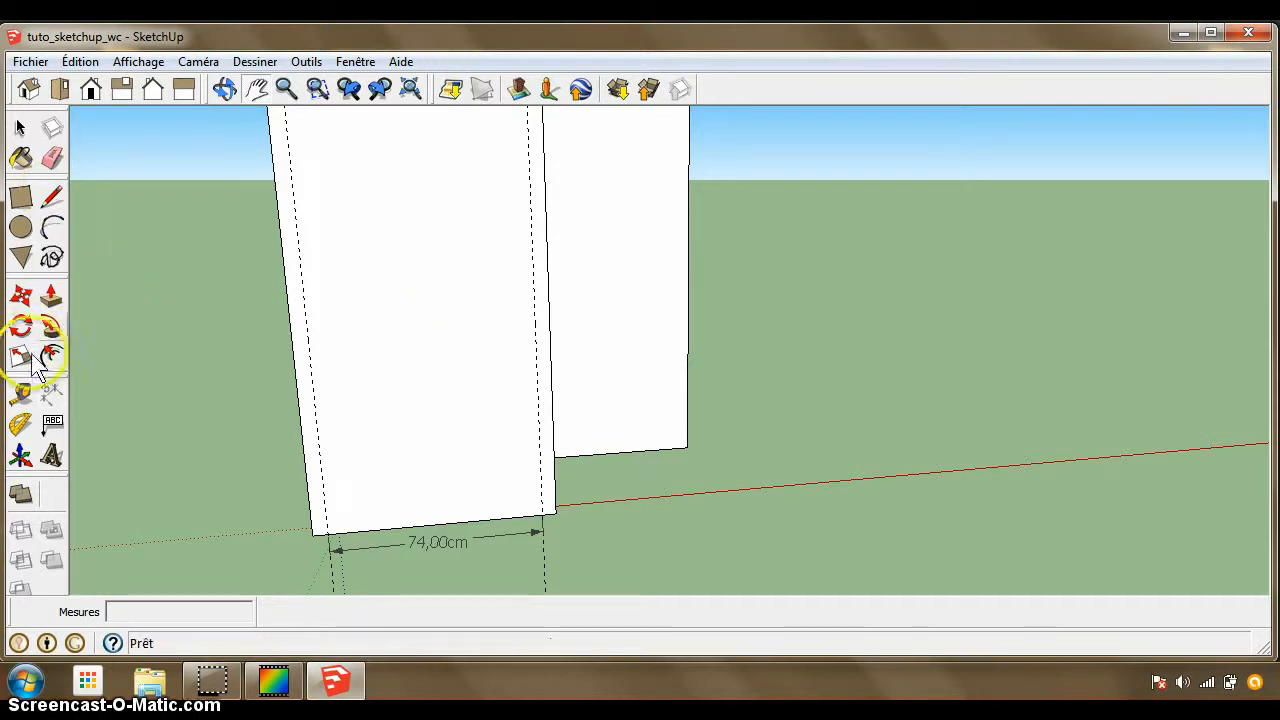
{"action": "left_click", "coordinate": [21, 393]}
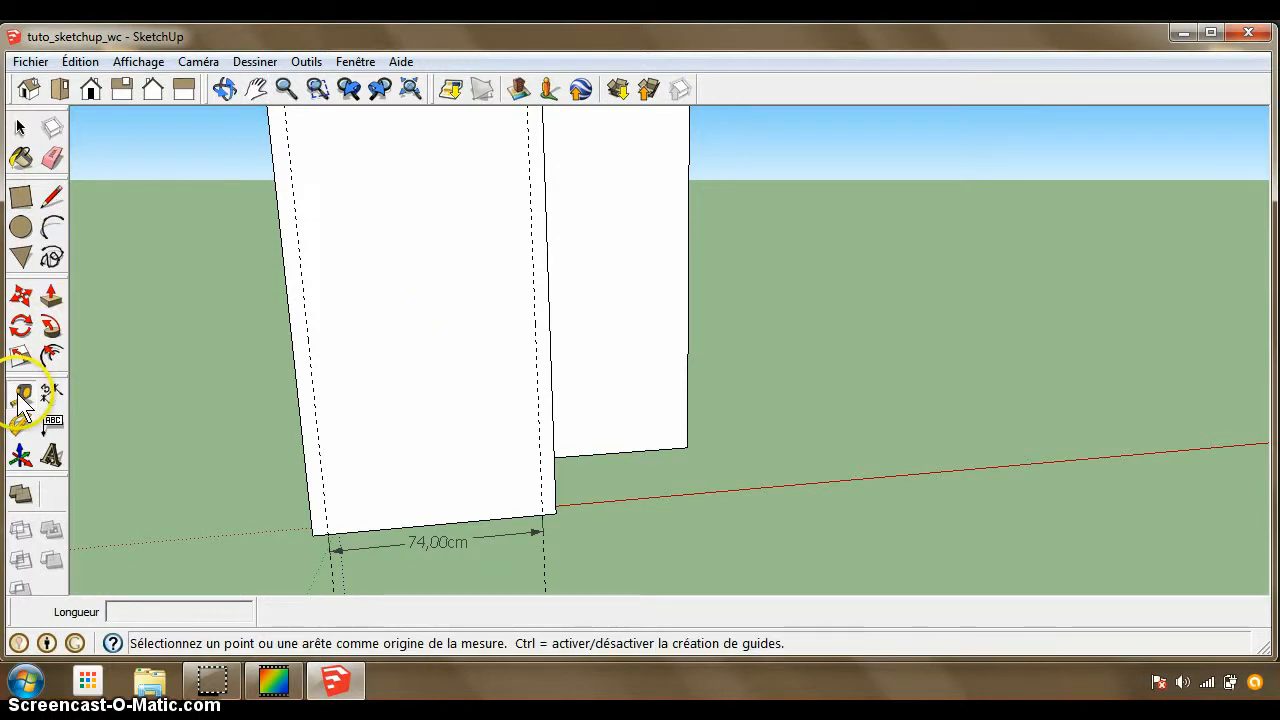
{"action": "left_click", "coordinate": [318, 409]}
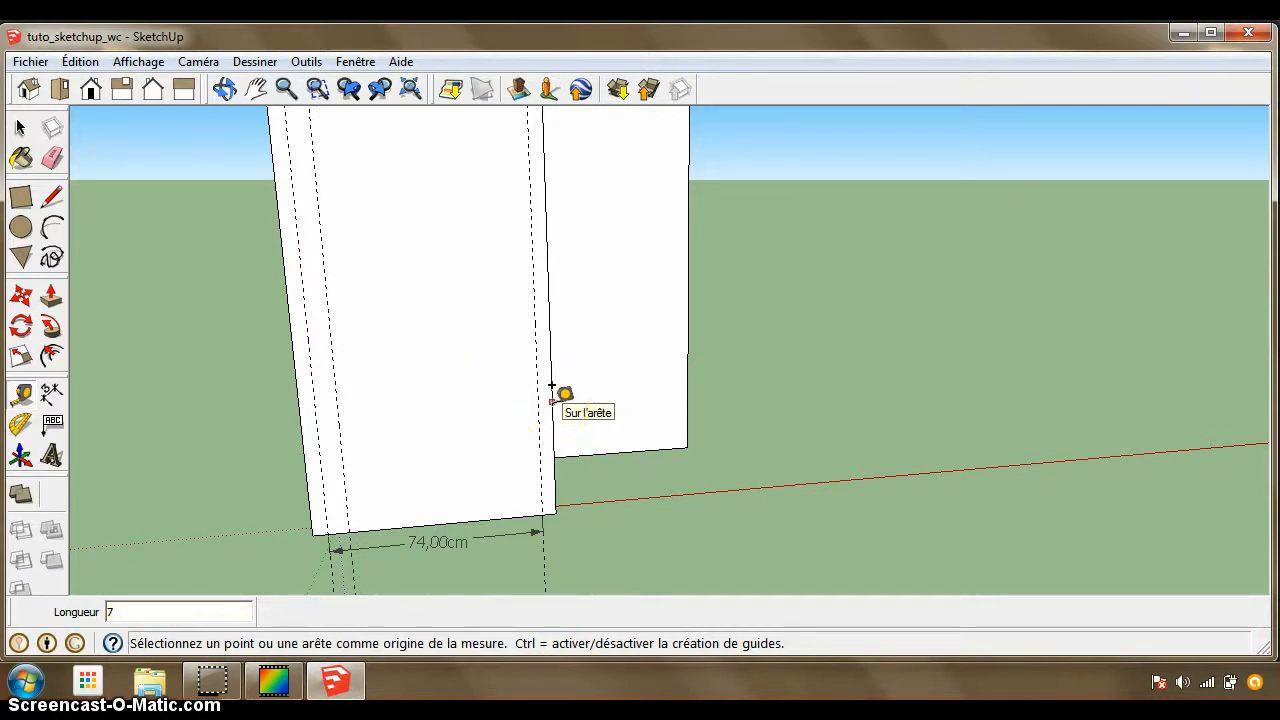
Create another vertical guide on the front wall face, offset 7 cm inward from the right guide.
{"action": "left_click", "coordinate": [552, 401]}
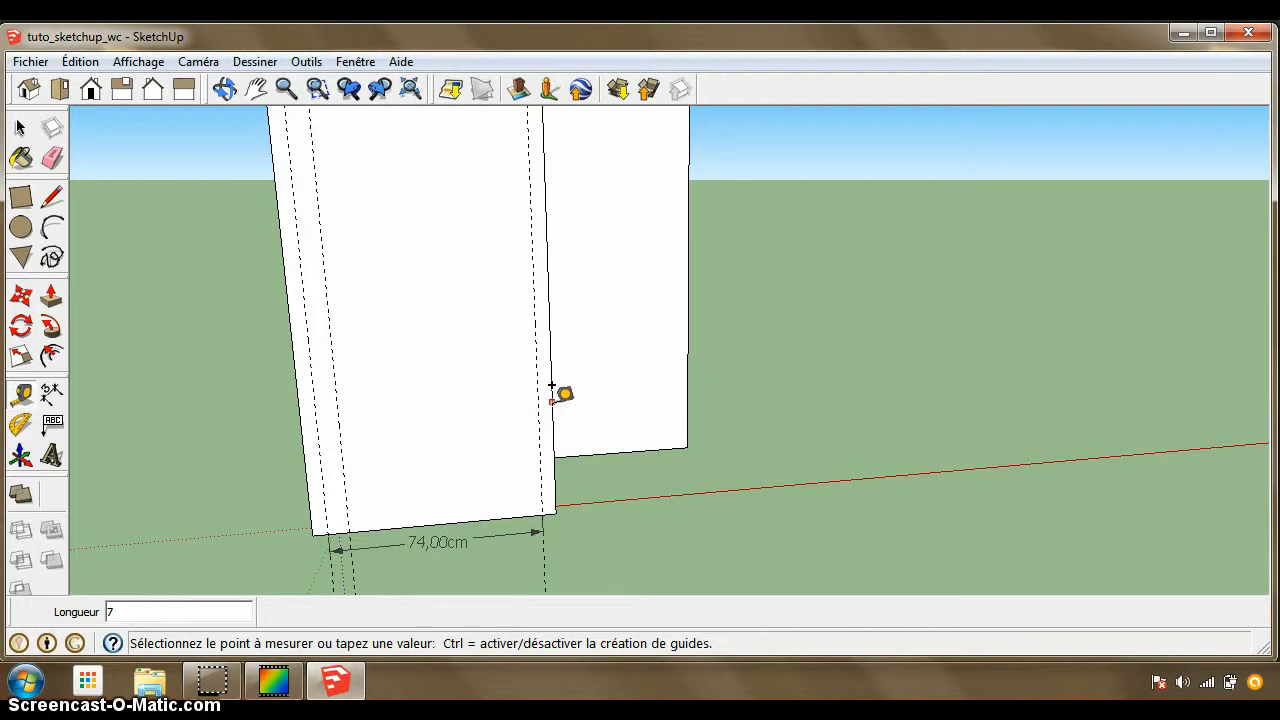
{"action": "key", "text": "Escape"}
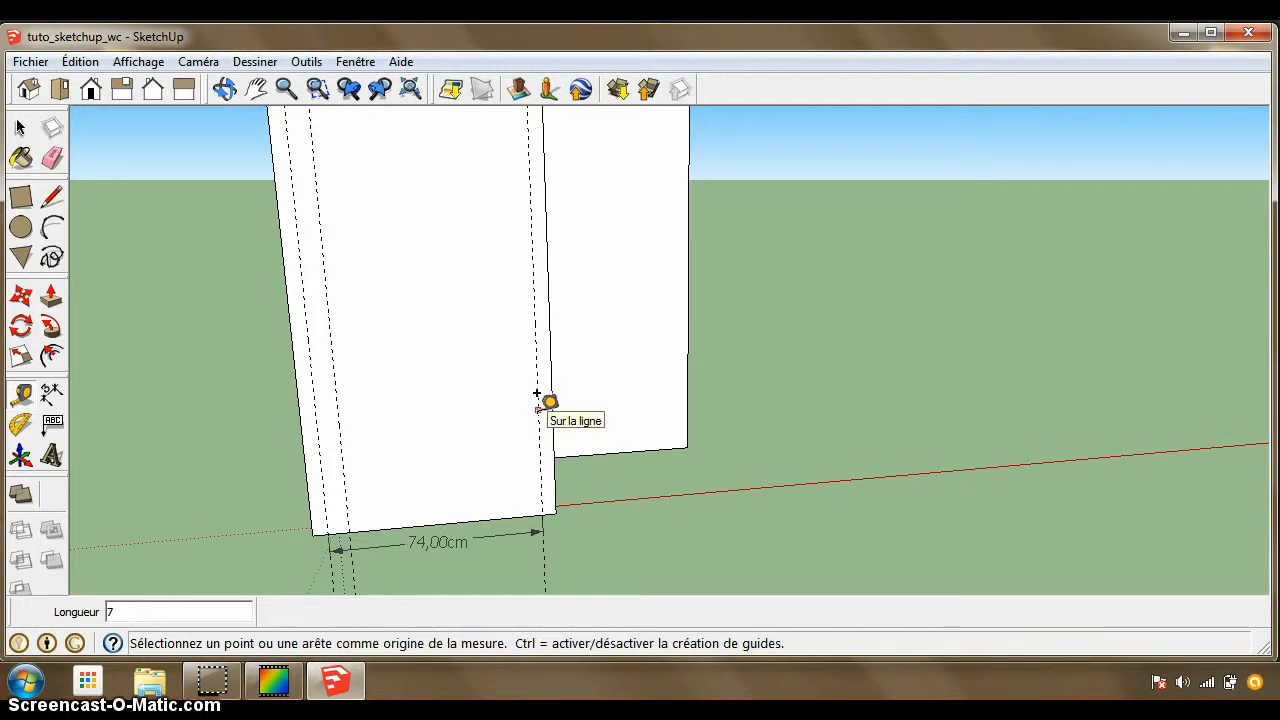
{"action": "left_click", "coordinate": [537, 407]}
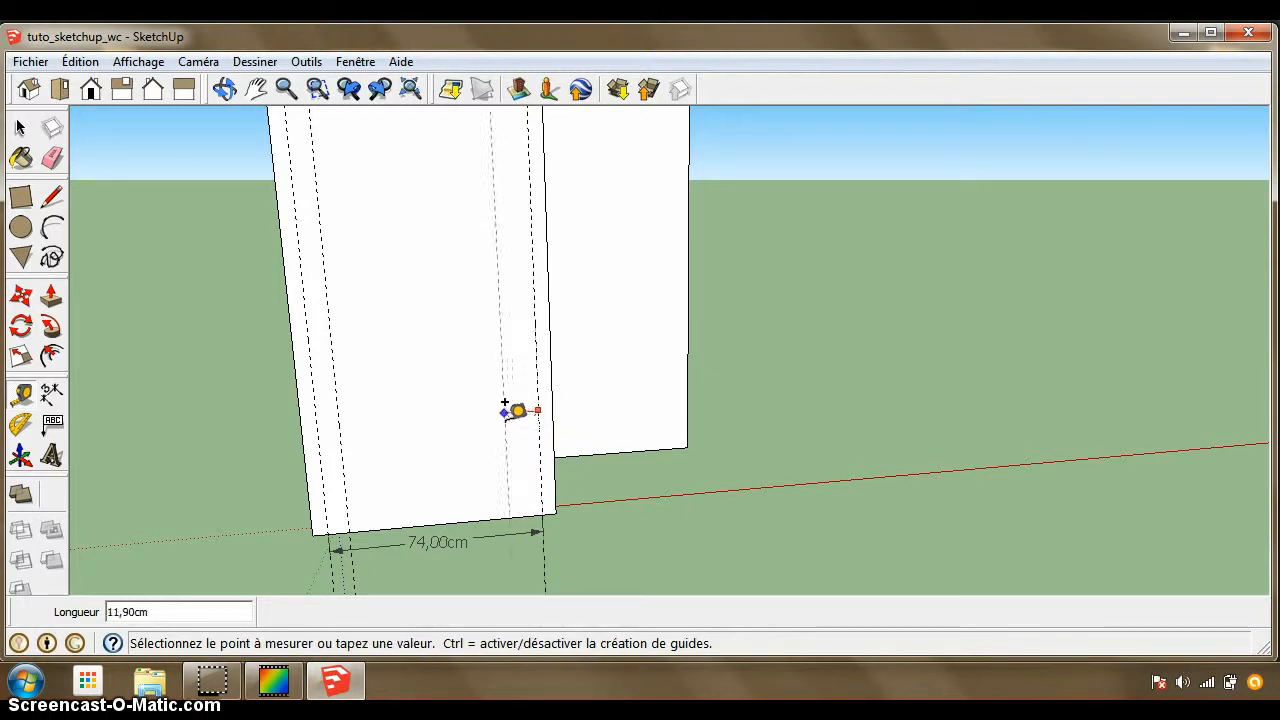
{"action": "left_click", "coordinate": [515, 408]}
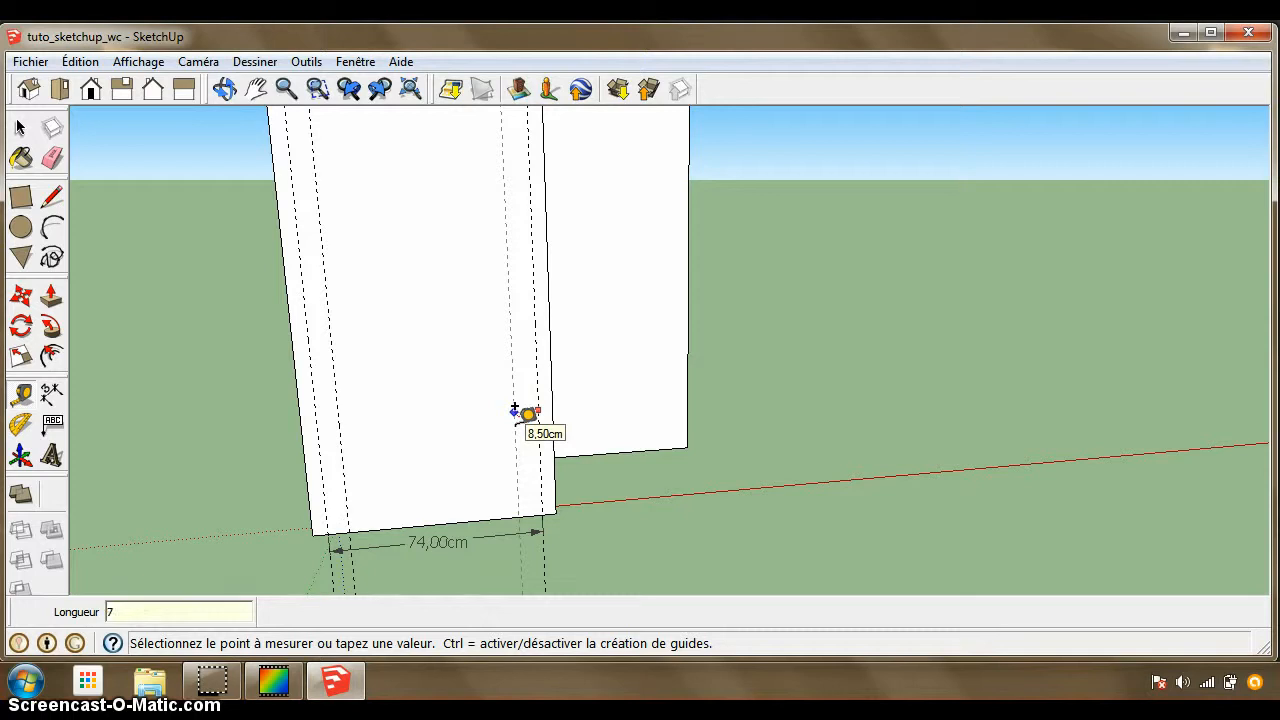
{"action": "key", "text": "Return"}
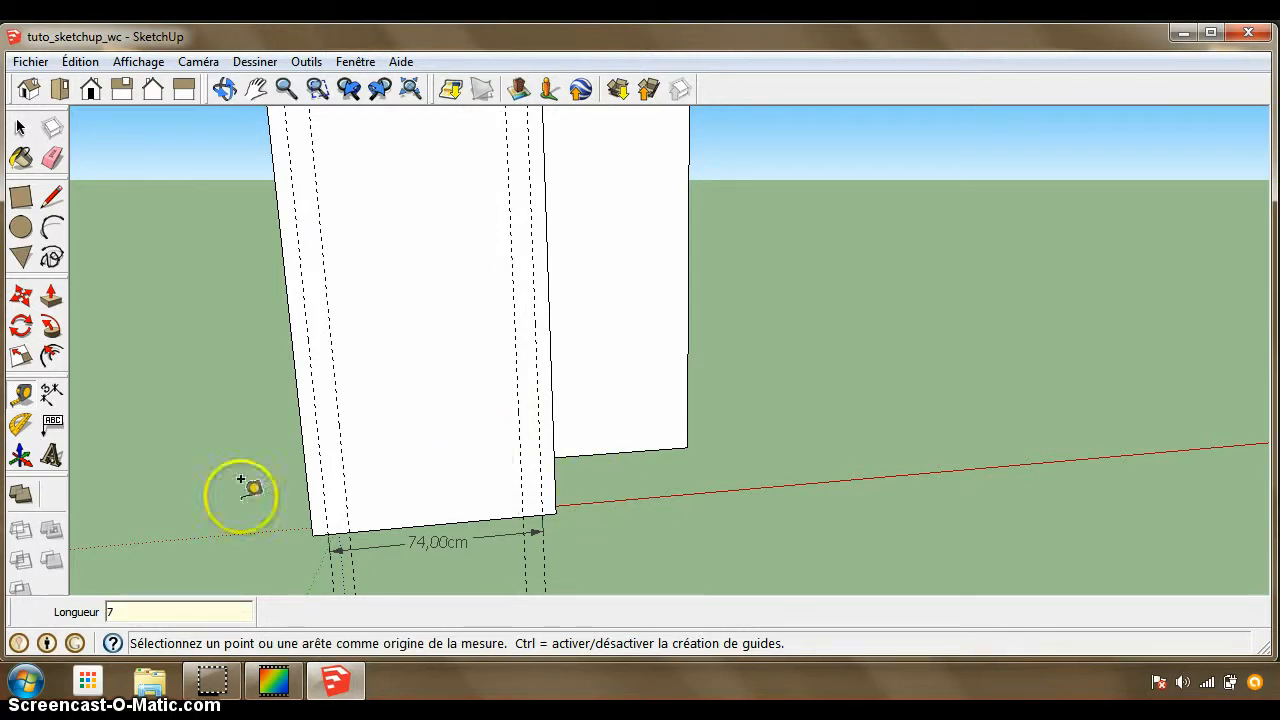
Erase the length dimension below the front wall's base.
{"action": "left_click", "coordinate": [286, 89]}
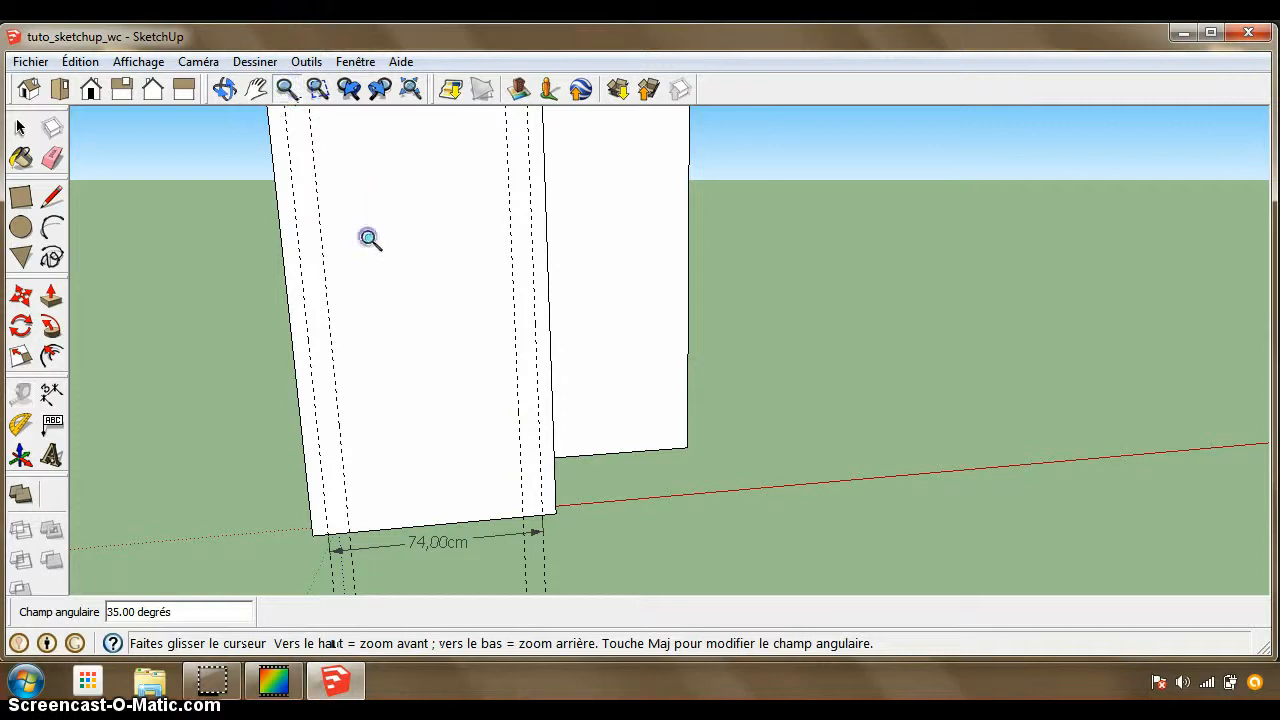
{"action": "left_click_drag", "start_coordinate": [366, 237], "coordinate": [382, 385]}
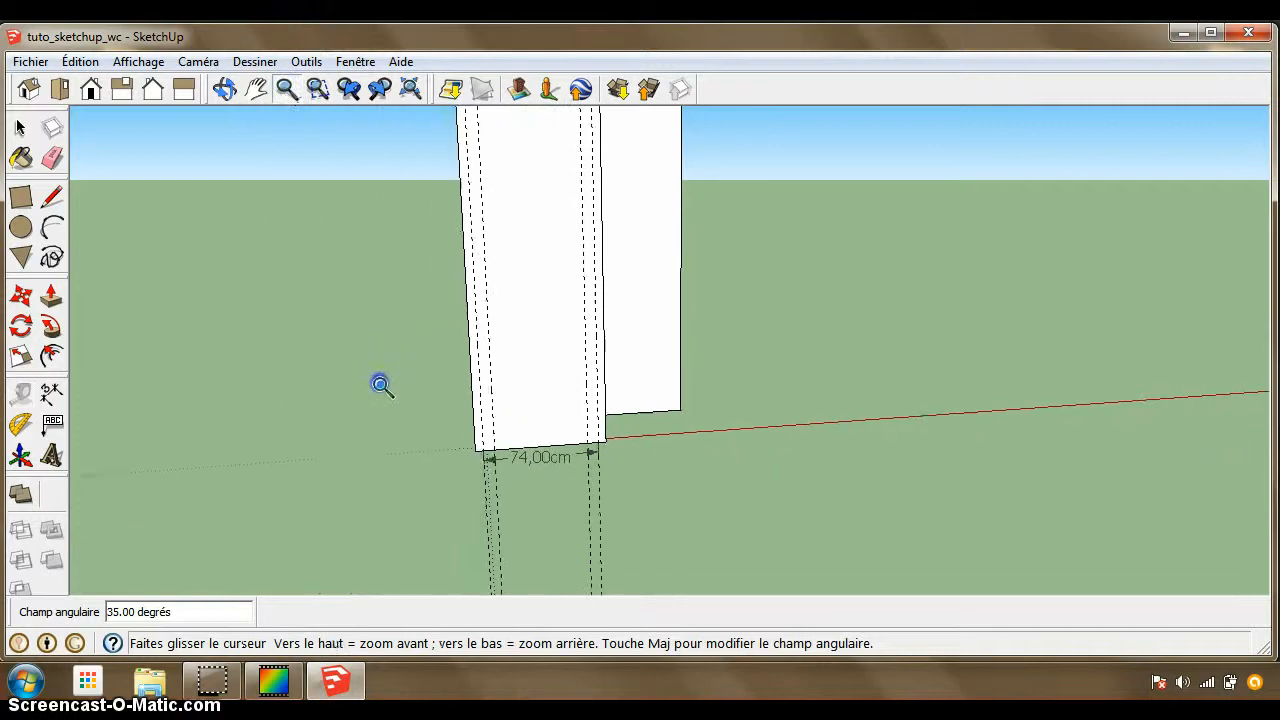
{"action": "left_click", "coordinate": [257, 90]}
{"action": "left_click_drag", "start_coordinate": [570, 237], "coordinate": [509, 309]}
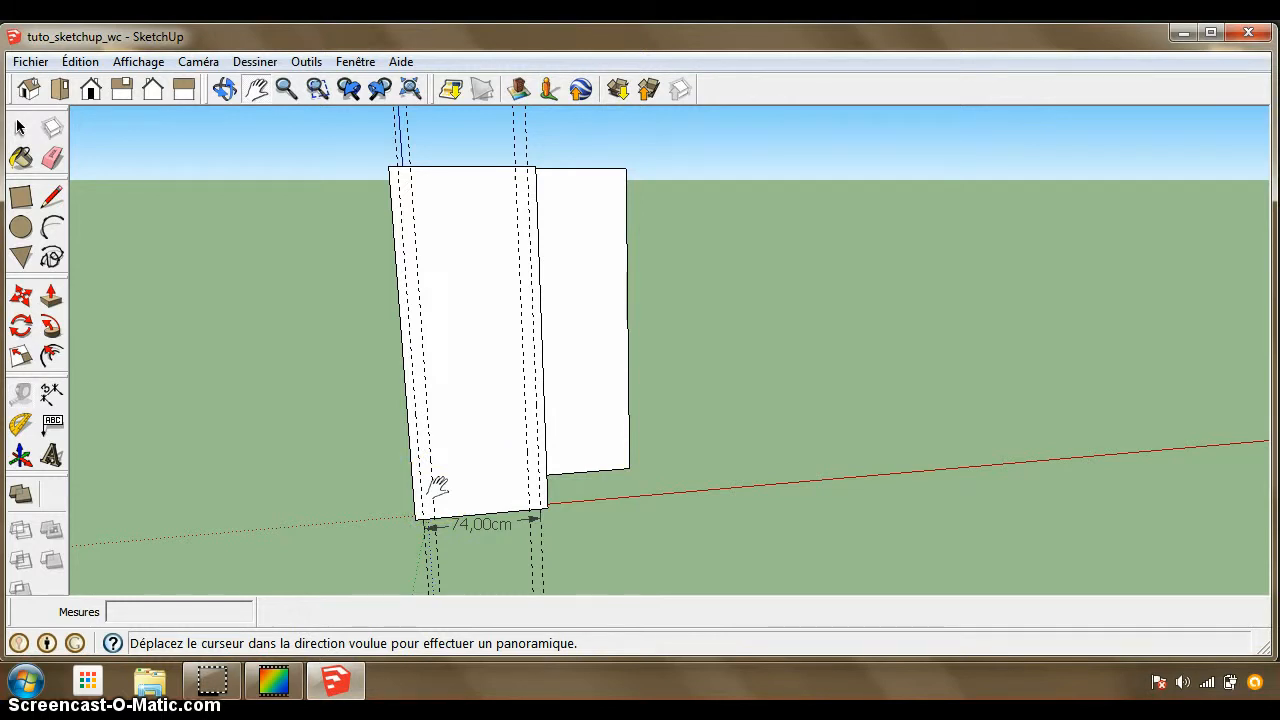
{"action": "left_click", "coordinate": [55, 159]}
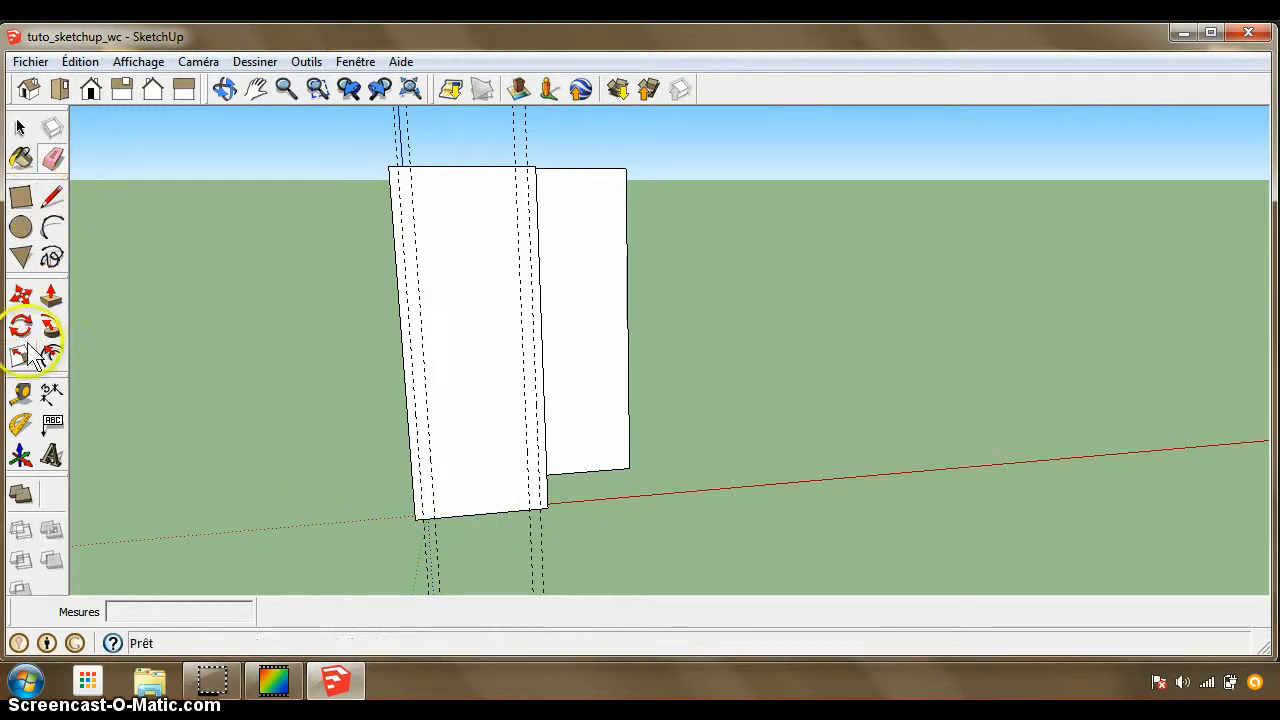
Create a horizontal guide on the front wall face, 180 cm above its base edge.
{"action": "left_click", "coordinate": [22, 394]}
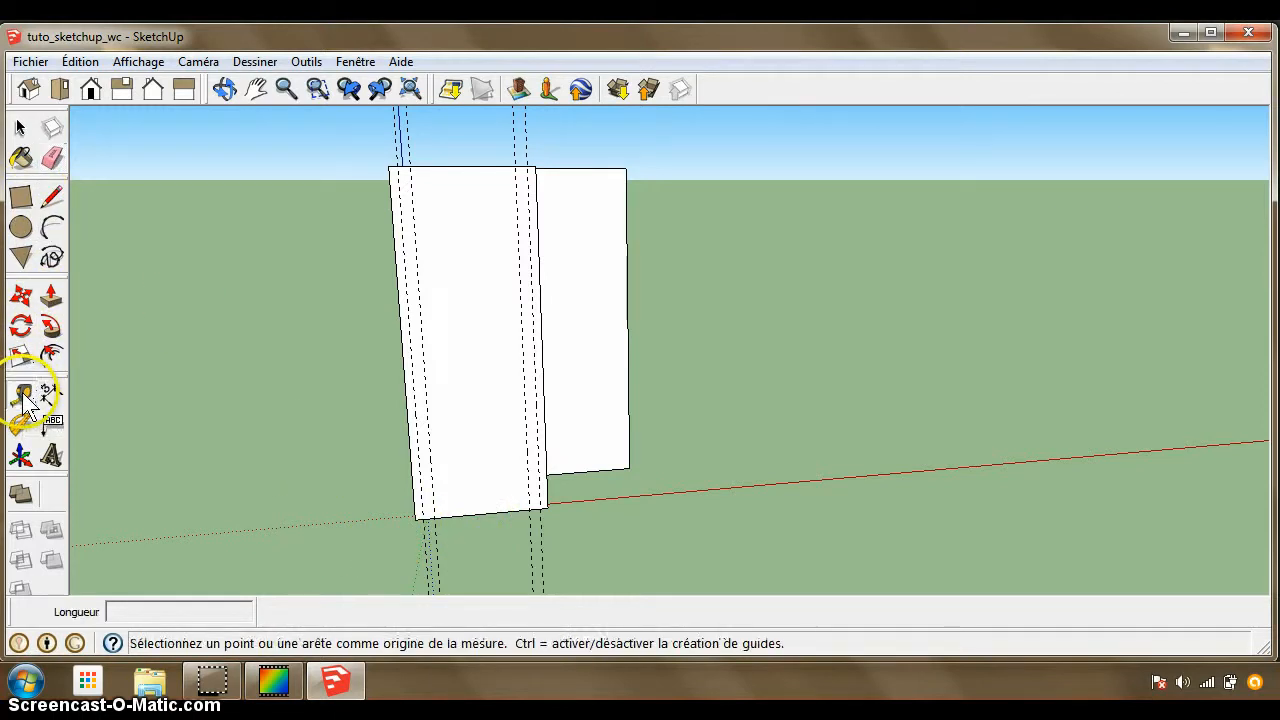
{"action": "left_click", "coordinate": [462, 498]}
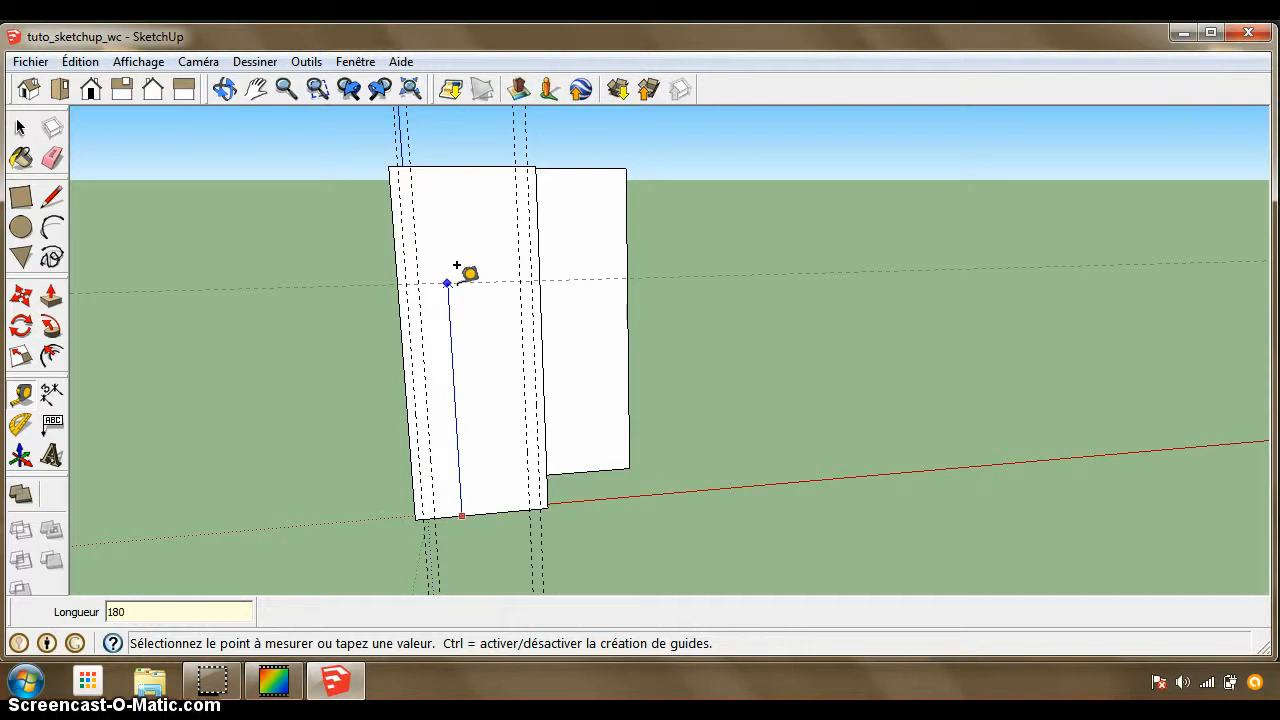
{"action": "key", "text": "Return"}
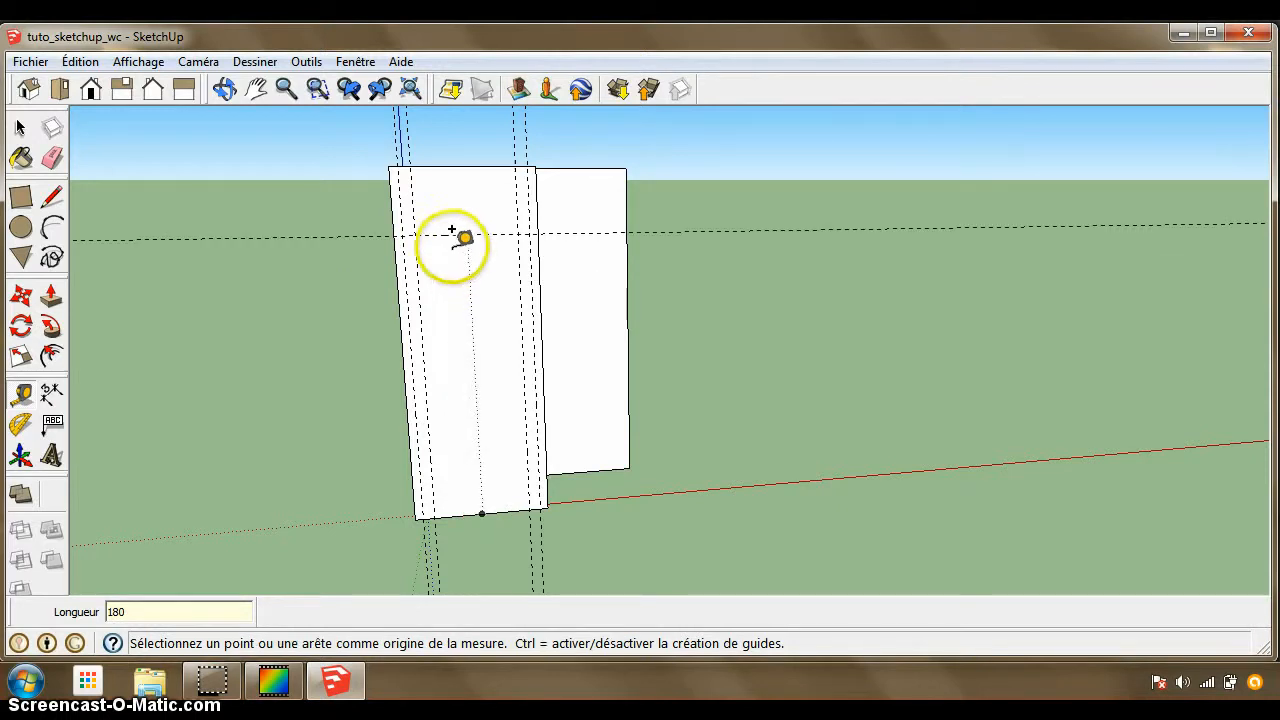
Erase the two outer vertical guides on the front wall face, keeping the inner pair and the horizontal guide.
{"action": "left_click", "coordinate": [52, 157]}
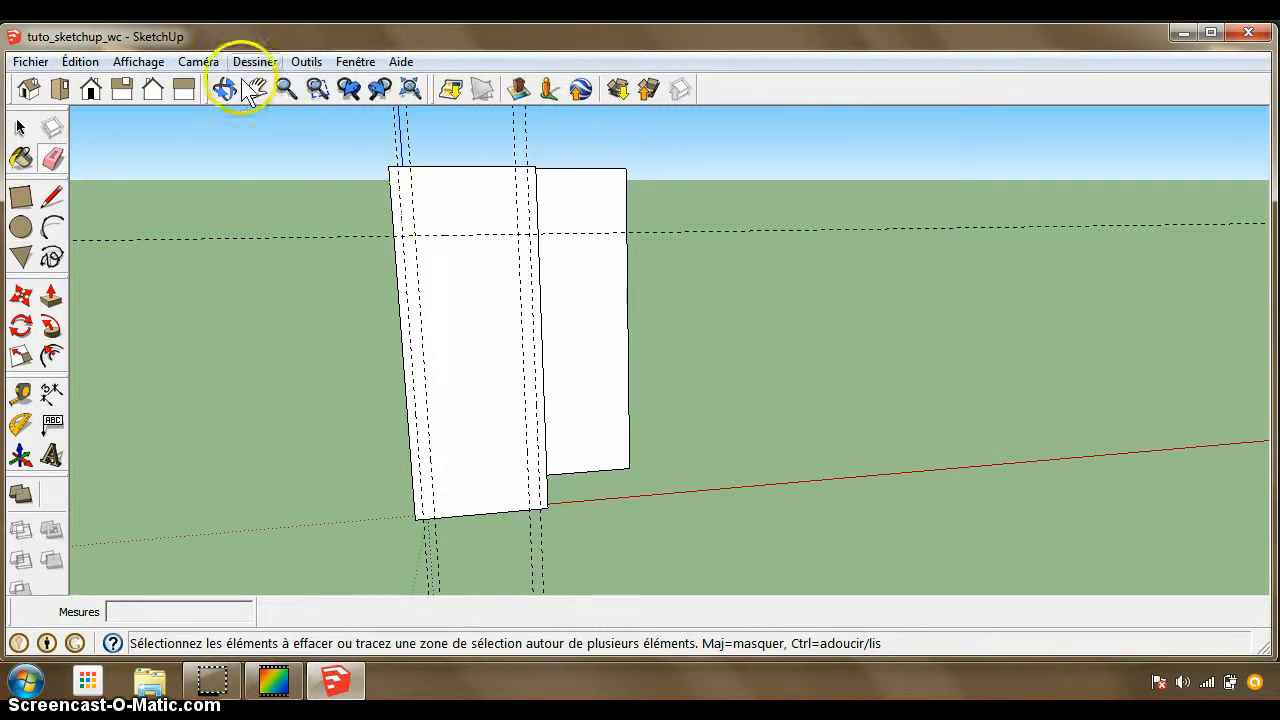
{"action": "left_click", "coordinate": [286, 89]}
{"action": "left_click_drag", "start_coordinate": [430, 440], "coordinate": [443, 351]}
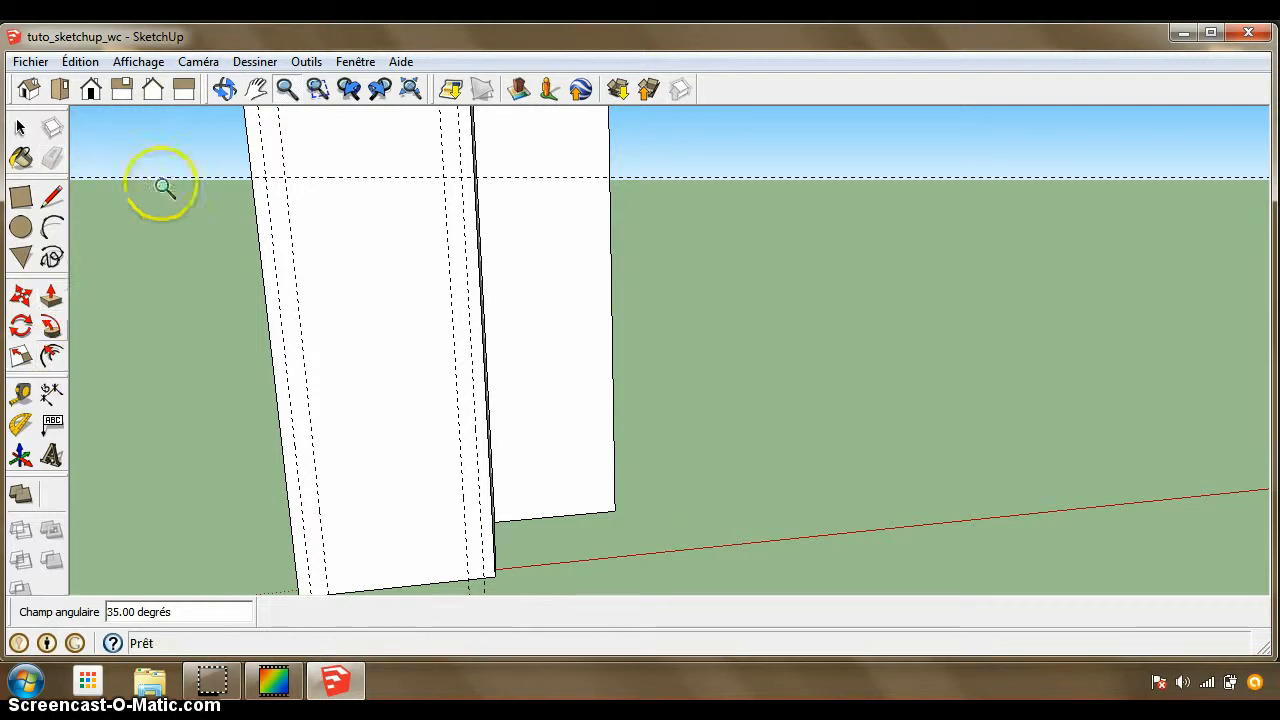
{"action": "left_click", "coordinate": [52, 157]}
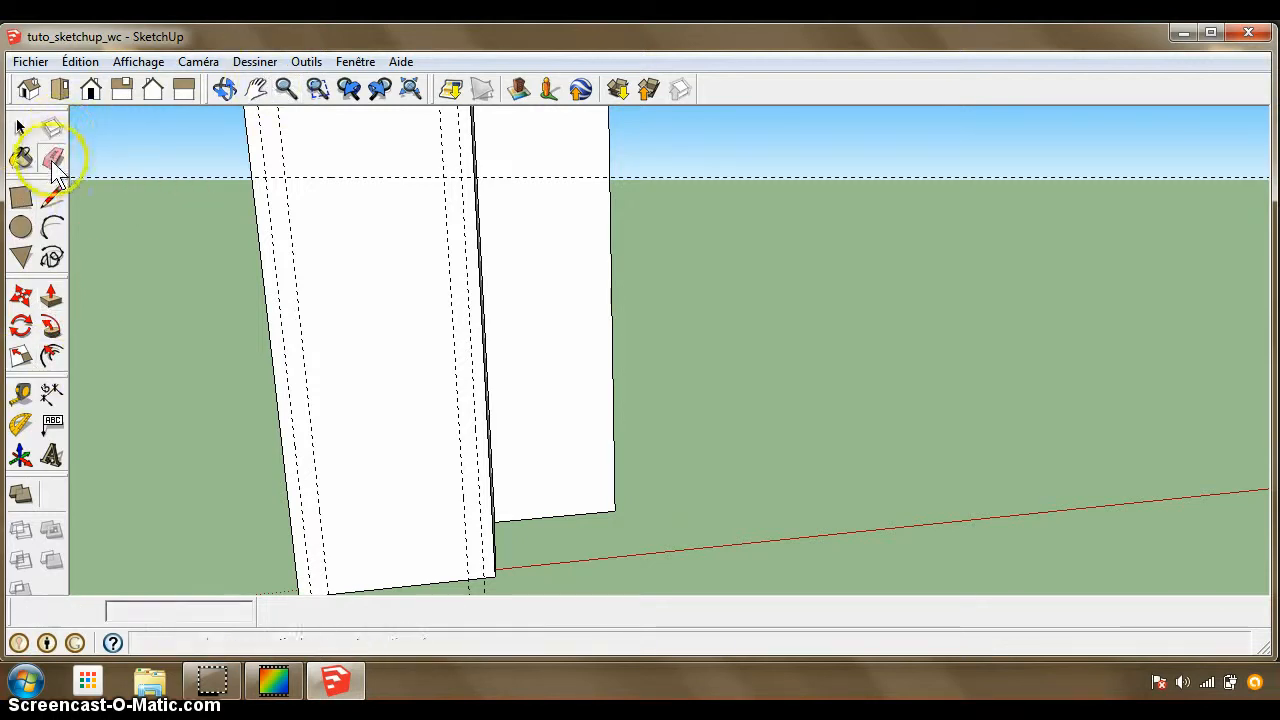
{"action": "left_click", "coordinate": [275, 276]}
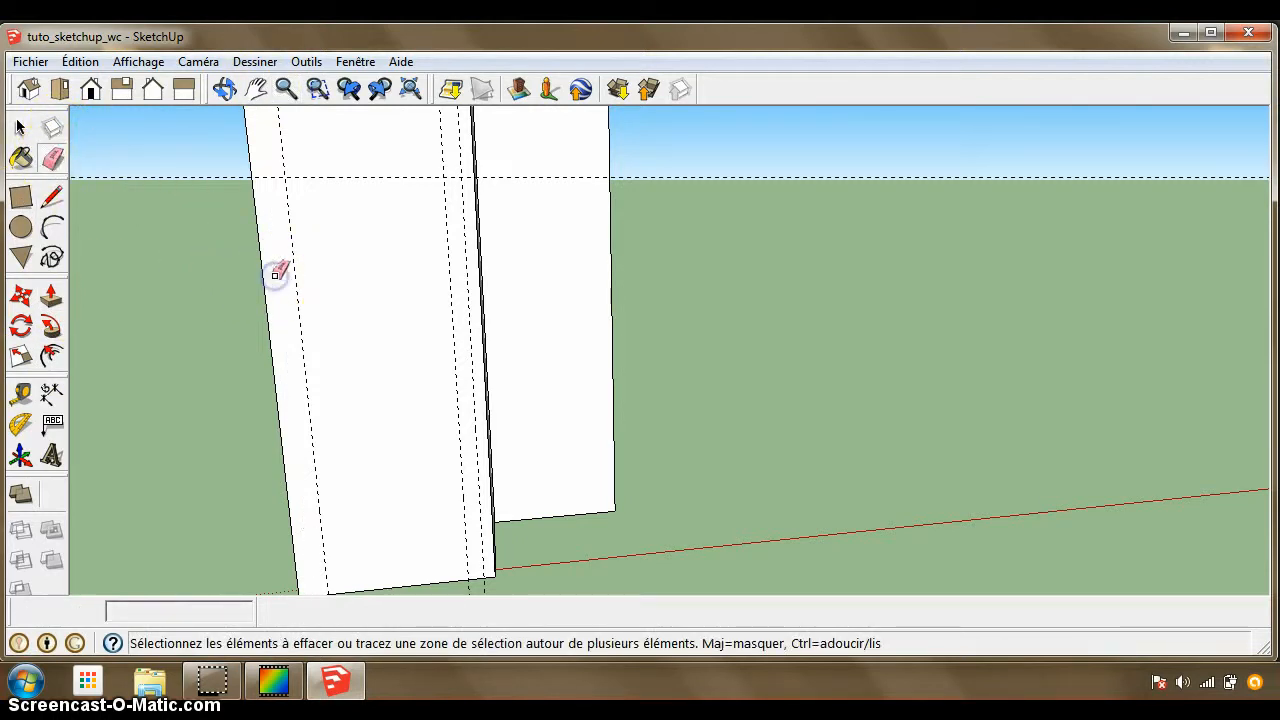
{"action": "left_click", "coordinate": [467, 280]}
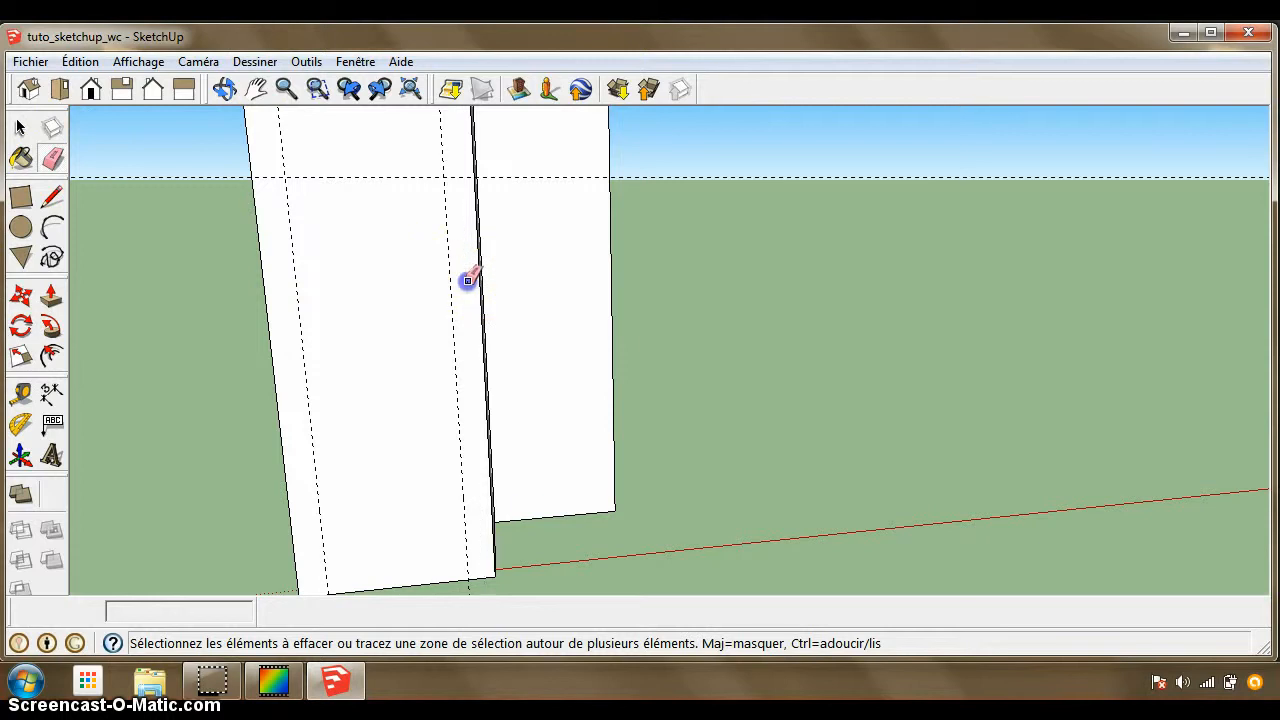
Draw a 60 × 180 cm door rectangle on the front wall between the two vertical guides, from the base to the horizontal guide.
{"action": "left_click", "coordinate": [255, 90]}
{"action": "left_click_drag", "start_coordinate": [363, 286], "coordinate": [370, 262]}
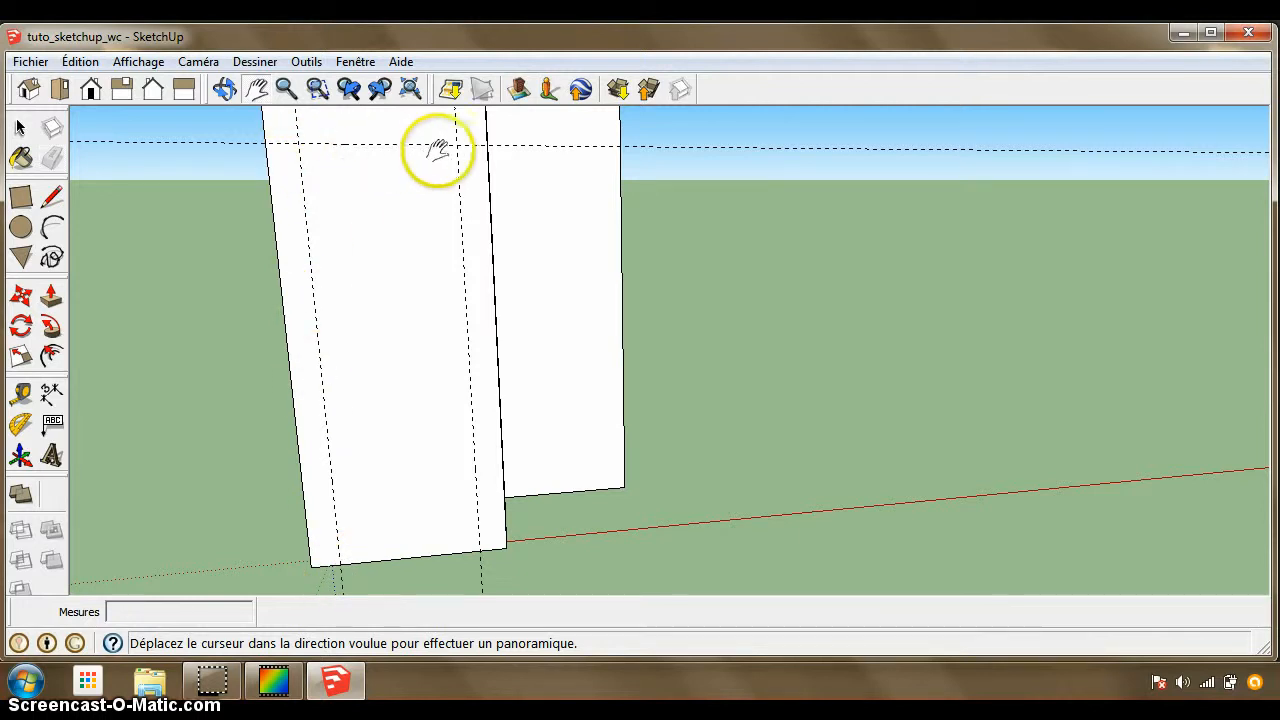
{"action": "left_click", "coordinate": [21, 198]}
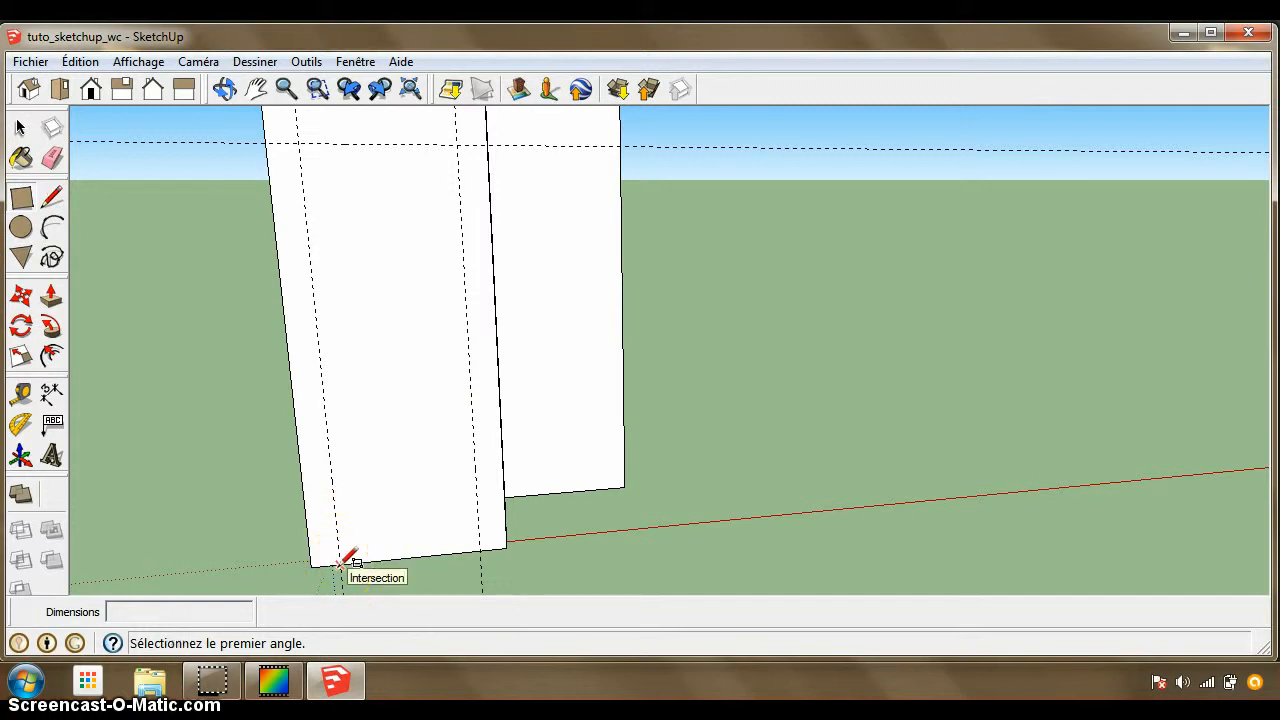
{"action": "left_click_drag", "start_coordinate": [337, 567], "coordinate": [455, 146]}
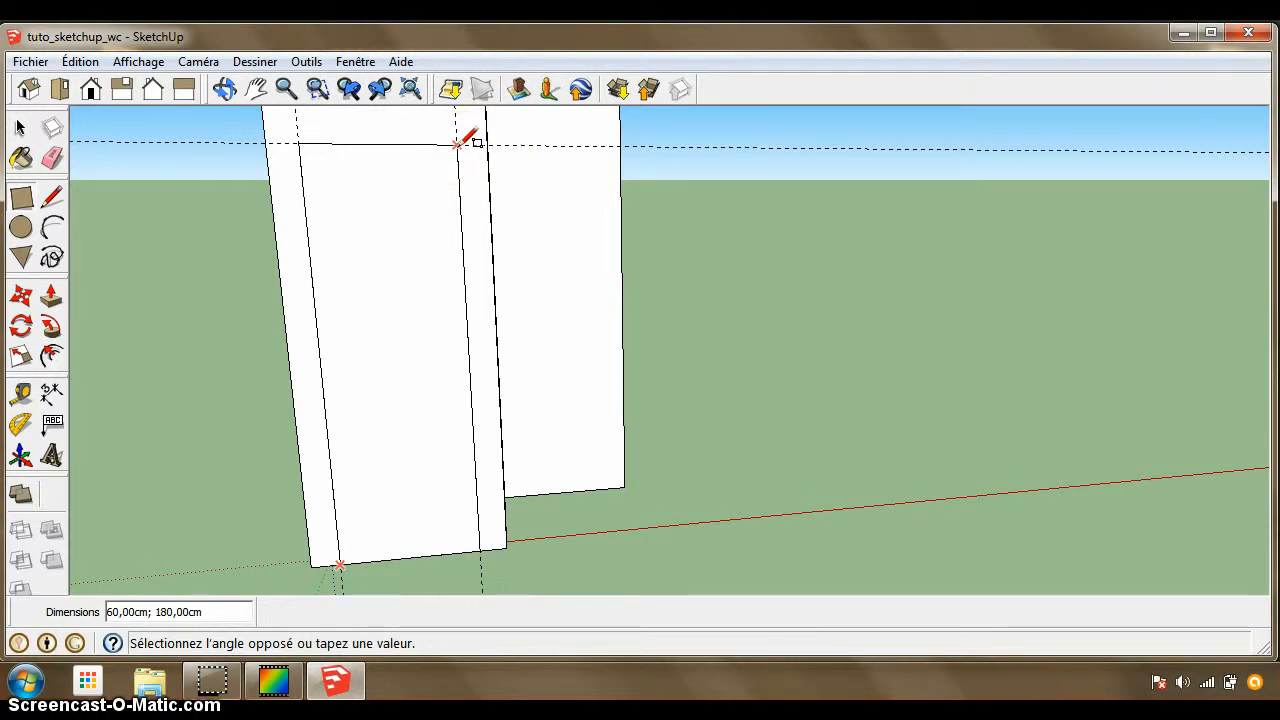
{"action": "left_click", "coordinate": [455, 145]}
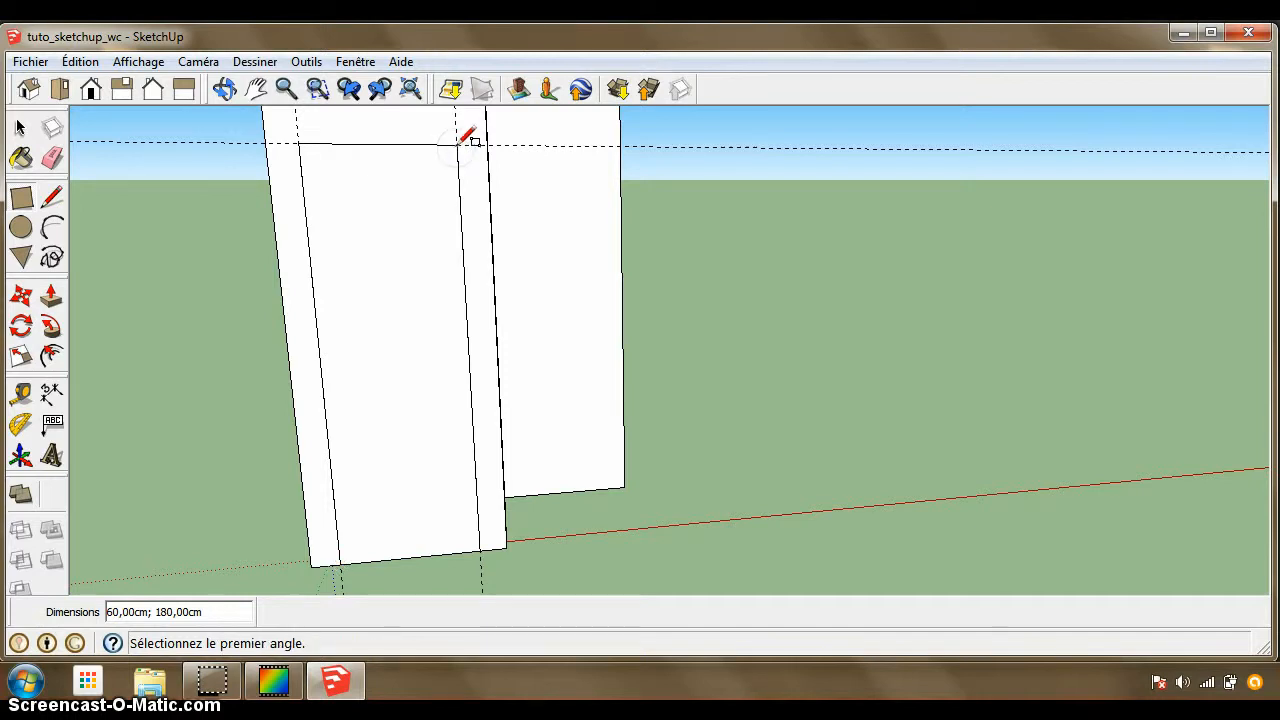
Erase the horizontal guide and the two remaining vertical guides around the door rectangle.
{"action": "left_click", "coordinate": [53, 160]}
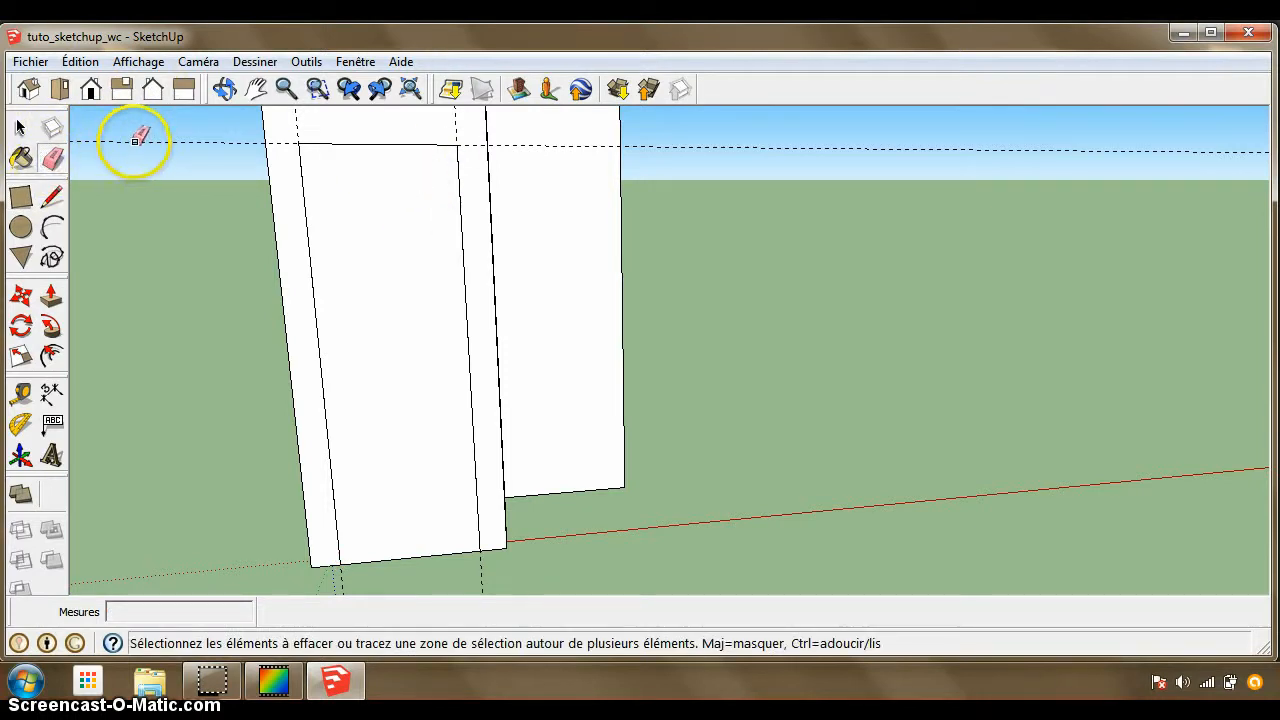
{"action": "left_click", "coordinate": [453, 122]}
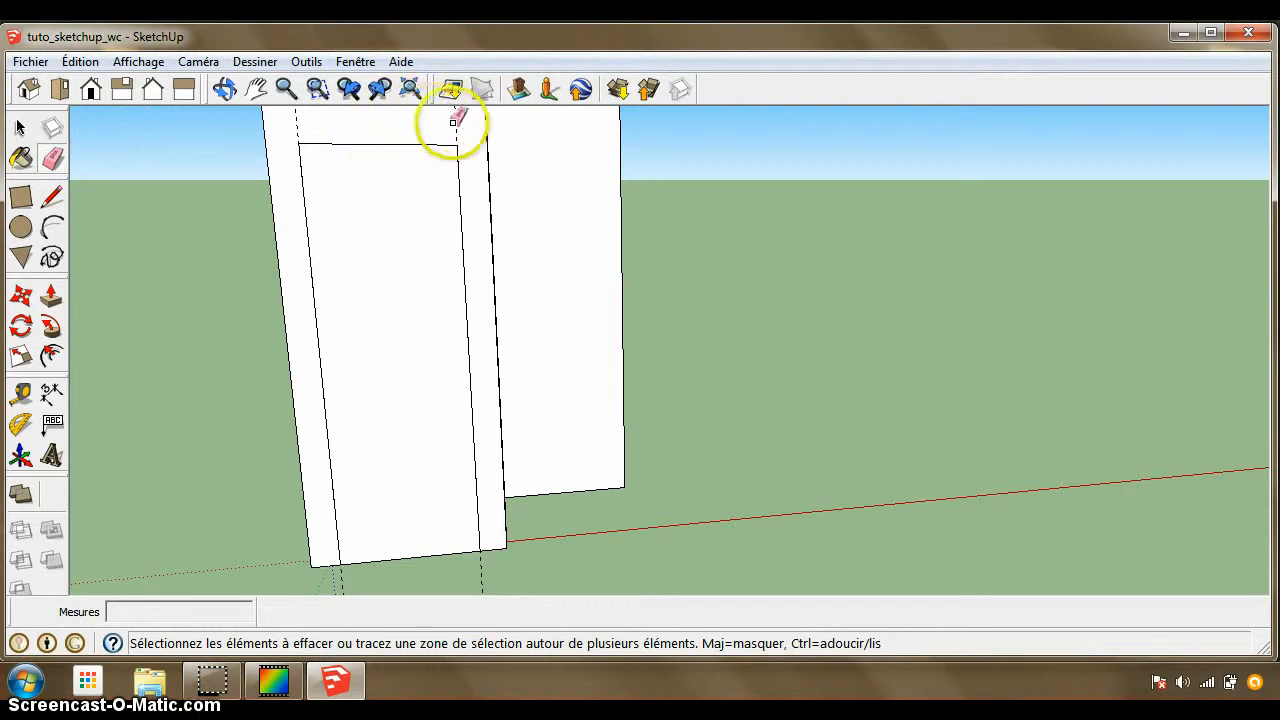
{"action": "left_click", "coordinate": [296, 122]}
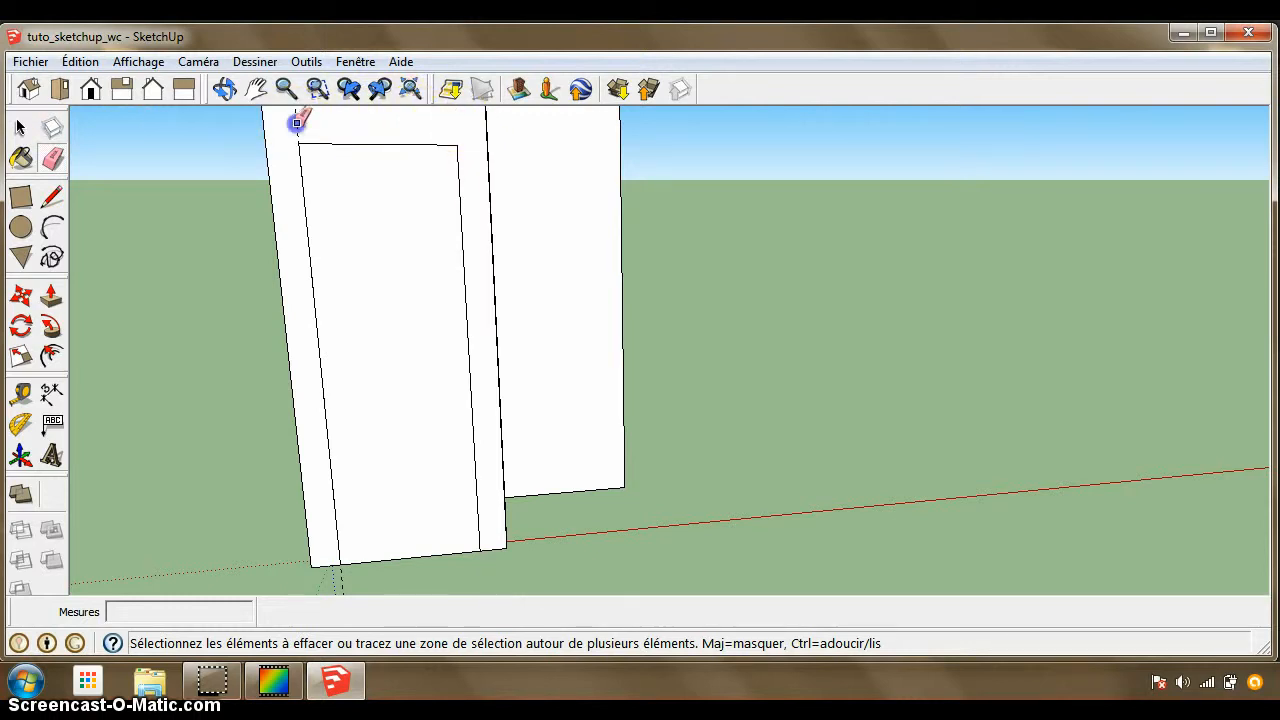
{"action": "left_click", "coordinate": [393, 625]}
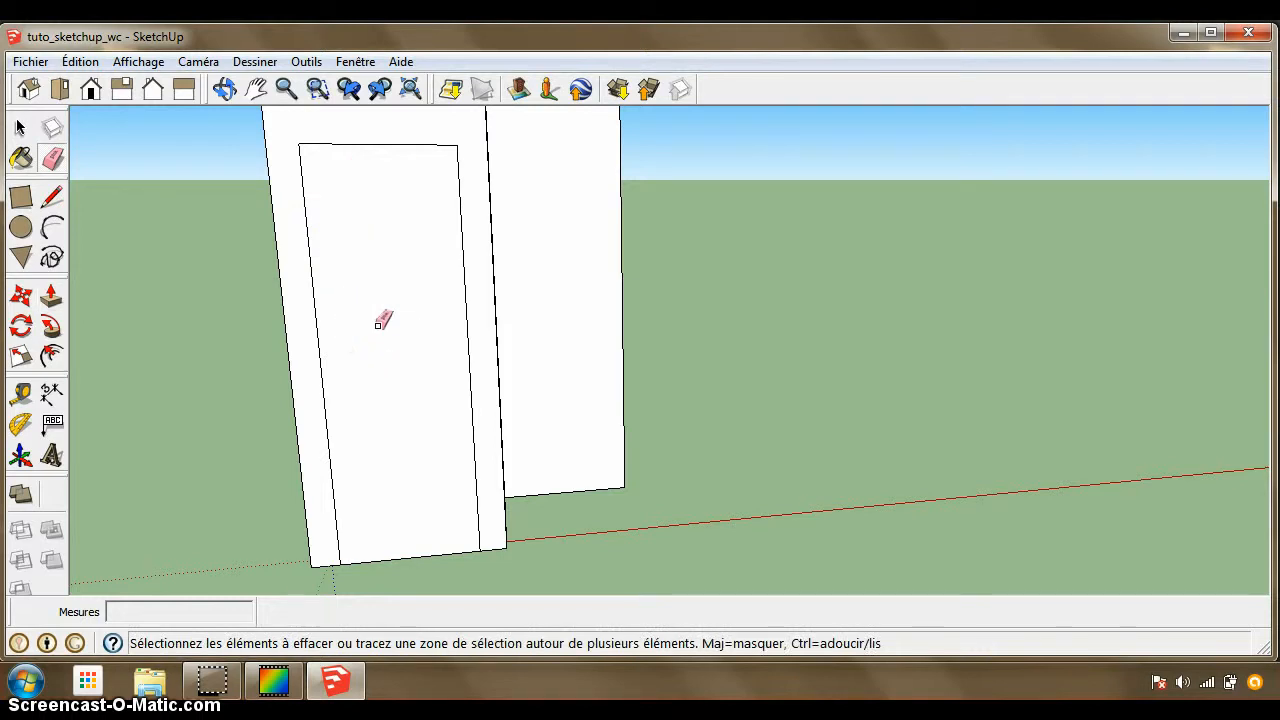
Push the door rectangle 7 cm through the wall's thickness with Push/Pull to cut the doorway opening.
{"action": "left_click", "coordinate": [51, 297]}
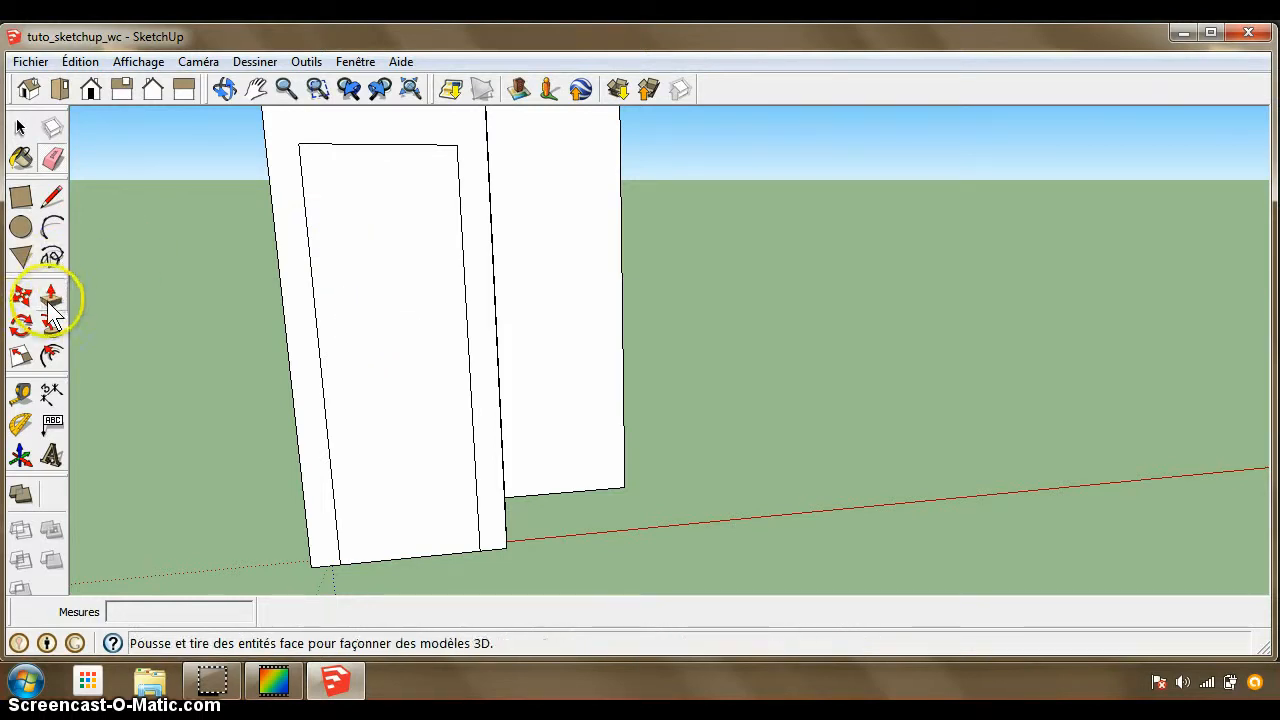
{"action": "left_click", "coordinate": [329, 457]}
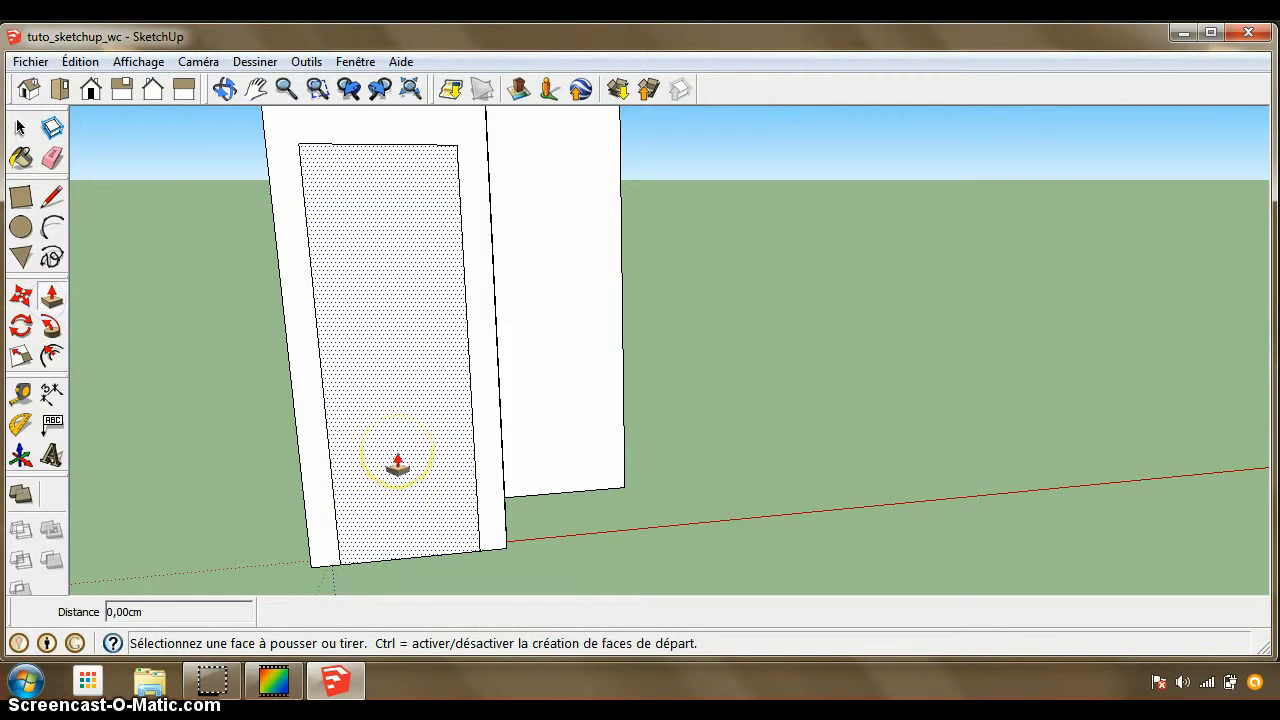
{"action": "left_click", "coordinate": [377, 305]}
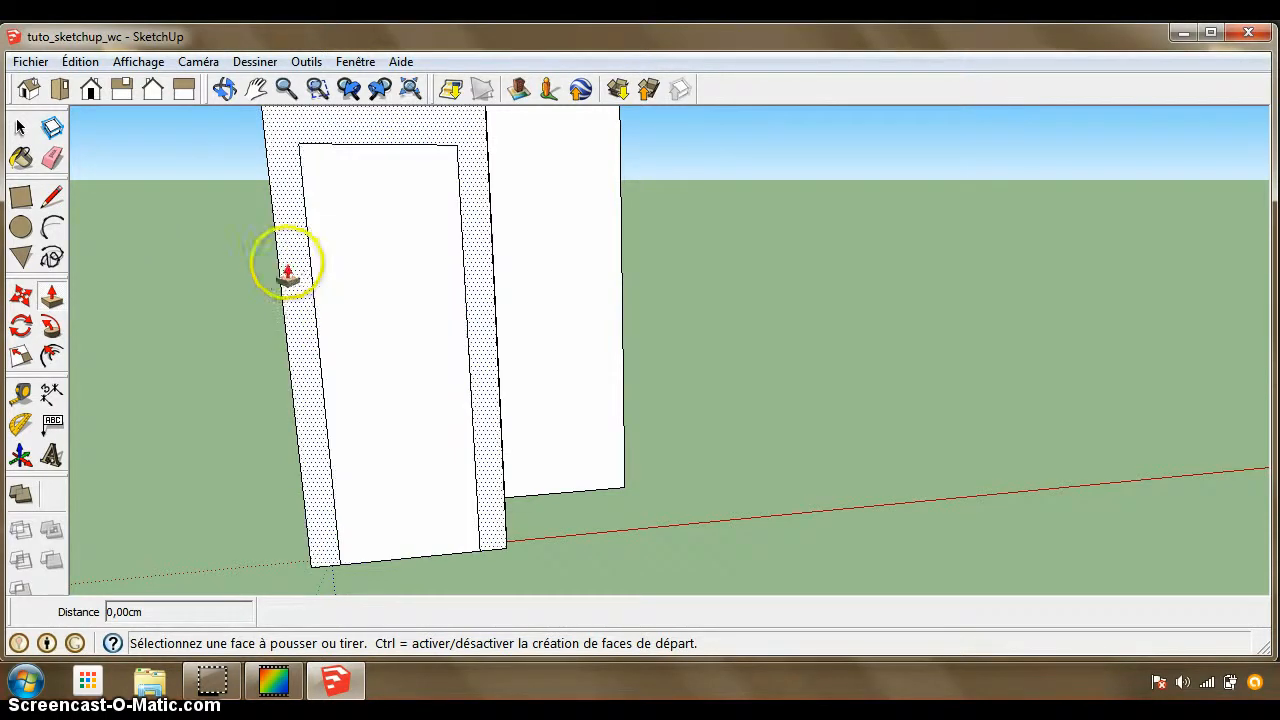
{"action": "left_click", "coordinate": [381, 295]}
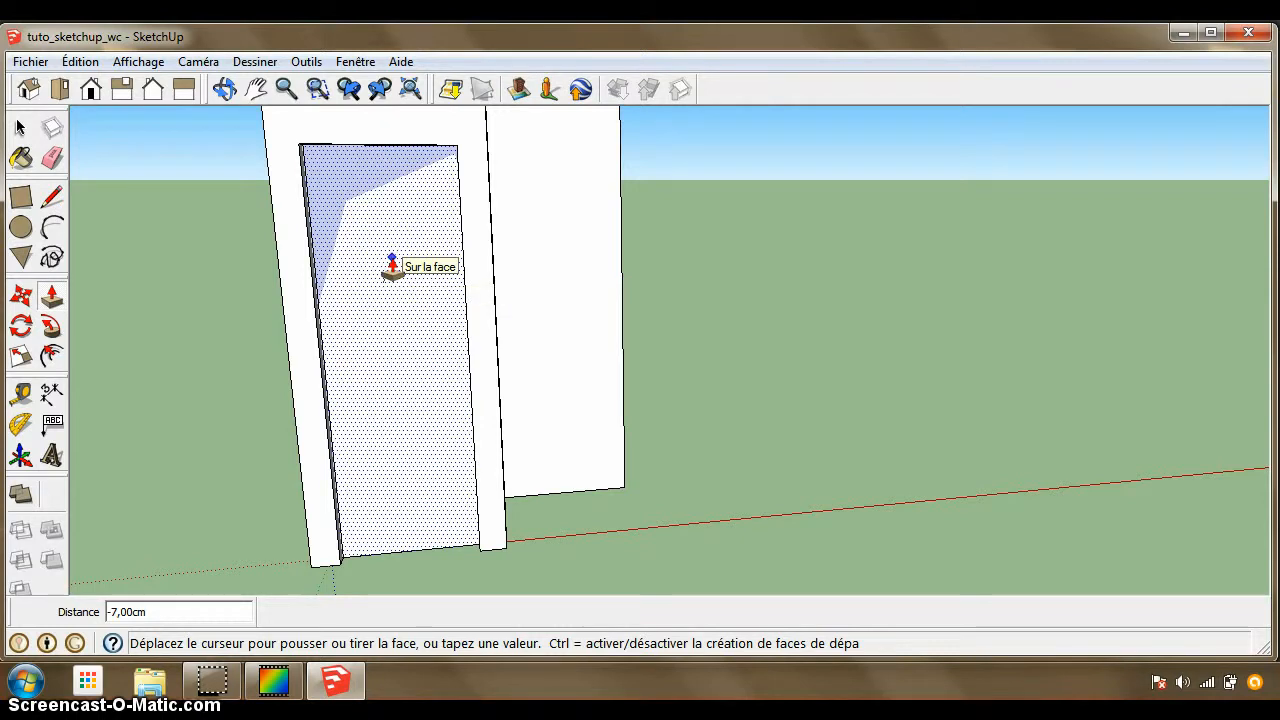
{"action": "left_click", "coordinate": [392, 265]}
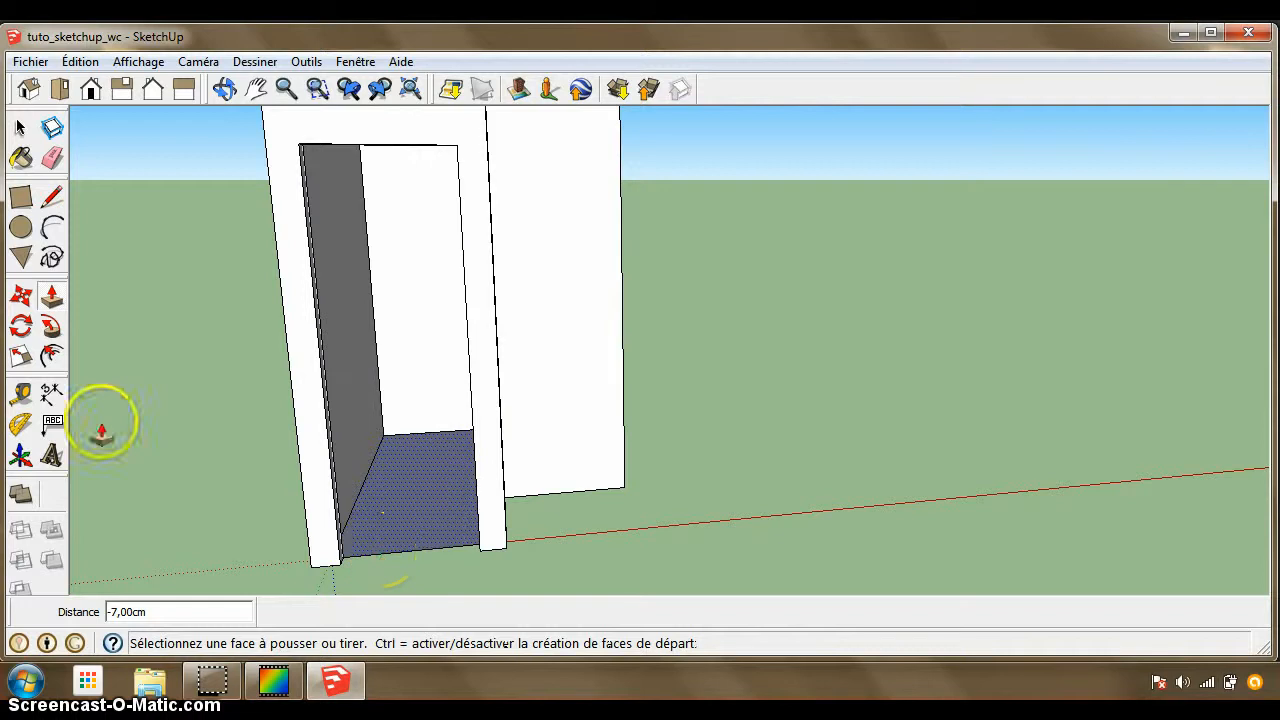
Examine the doorway opening and the room's interior from outside and above, ending with the whole model framed.
{"action": "left_click", "coordinate": [225, 89]}
{"action": "left_click_drag", "start_coordinate": [523, 177], "coordinate": [434, 509]}
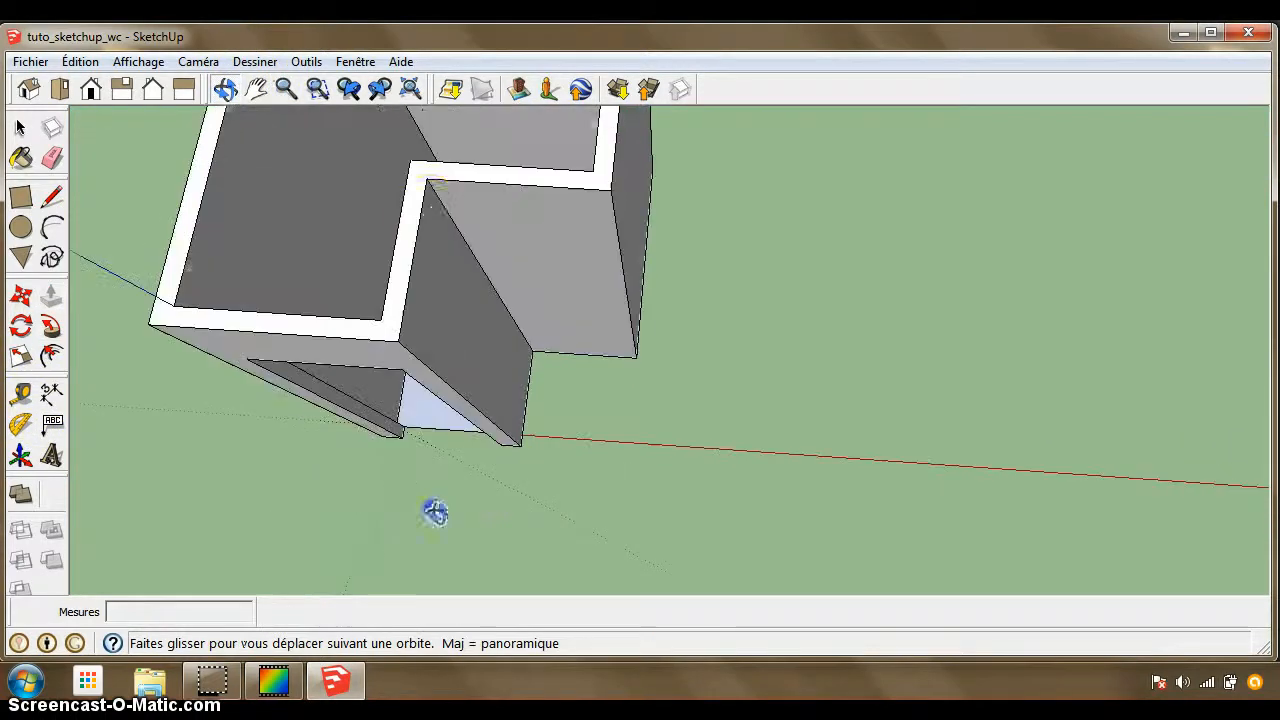
{"action": "left_click_drag", "start_coordinate": [271, 120], "coordinate": [397, 110]}
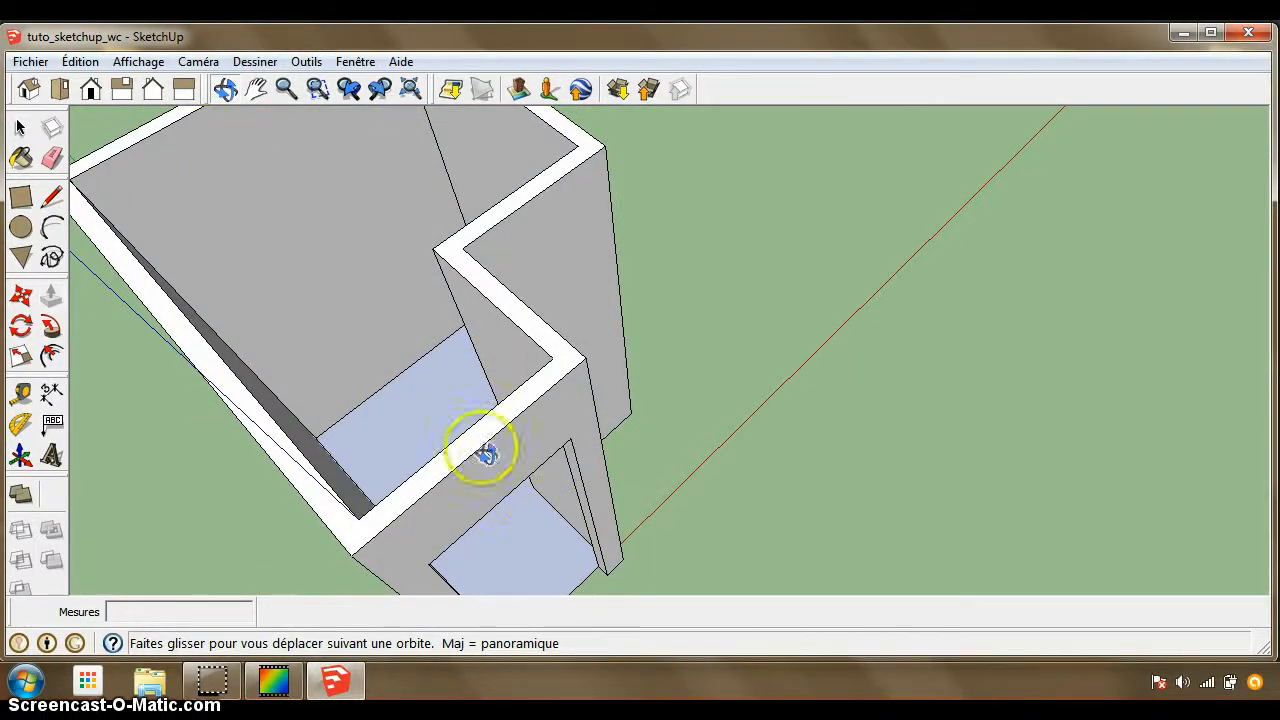
{"action": "left_click", "coordinate": [258, 97]}
{"action": "left_click_drag", "start_coordinate": [457, 400], "coordinate": [508, 326]}
{"action": "left_click", "coordinate": [224, 90]}
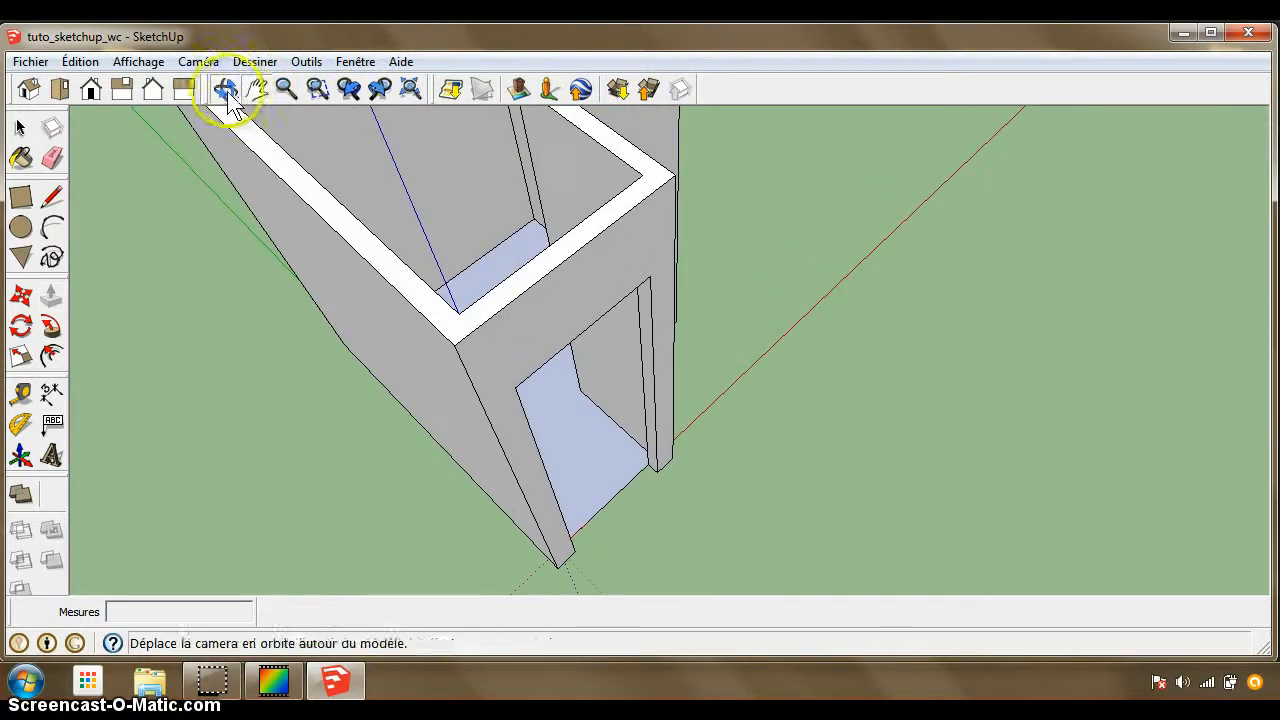
{"action": "left_click_drag", "start_coordinate": [445, 138], "coordinate": [820, 406]}
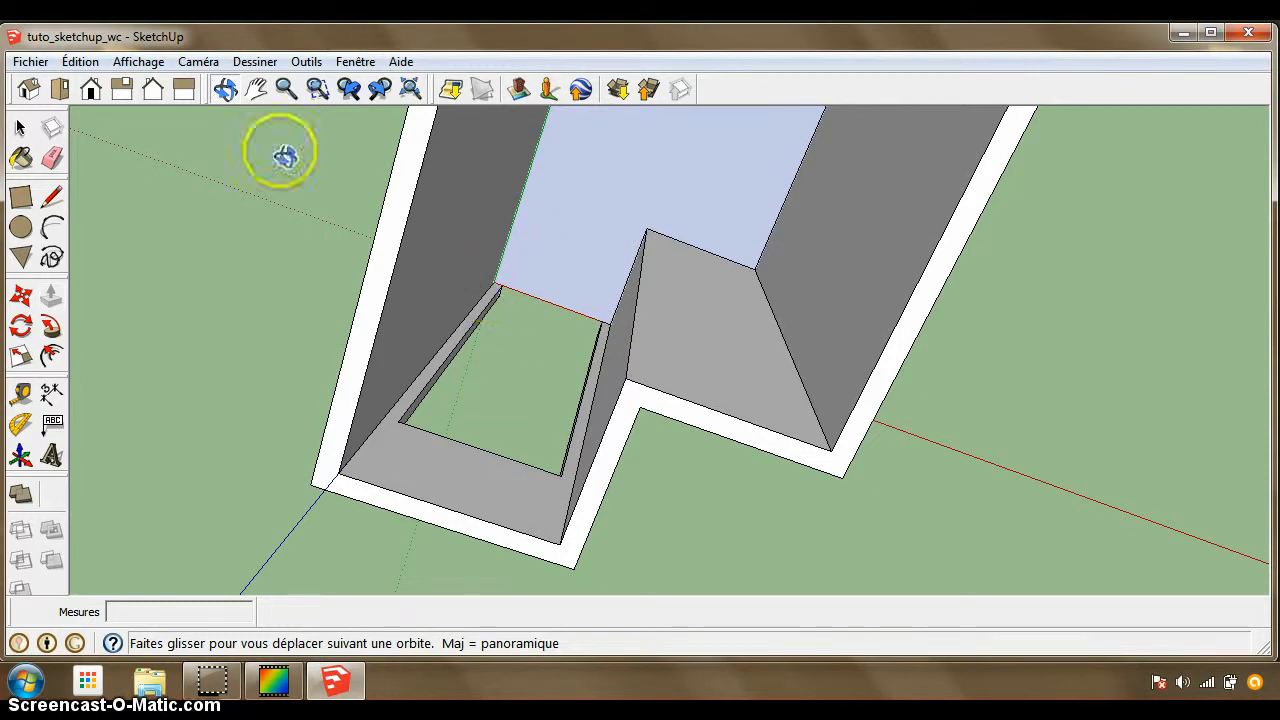
{"action": "left_click", "coordinate": [410, 89]}
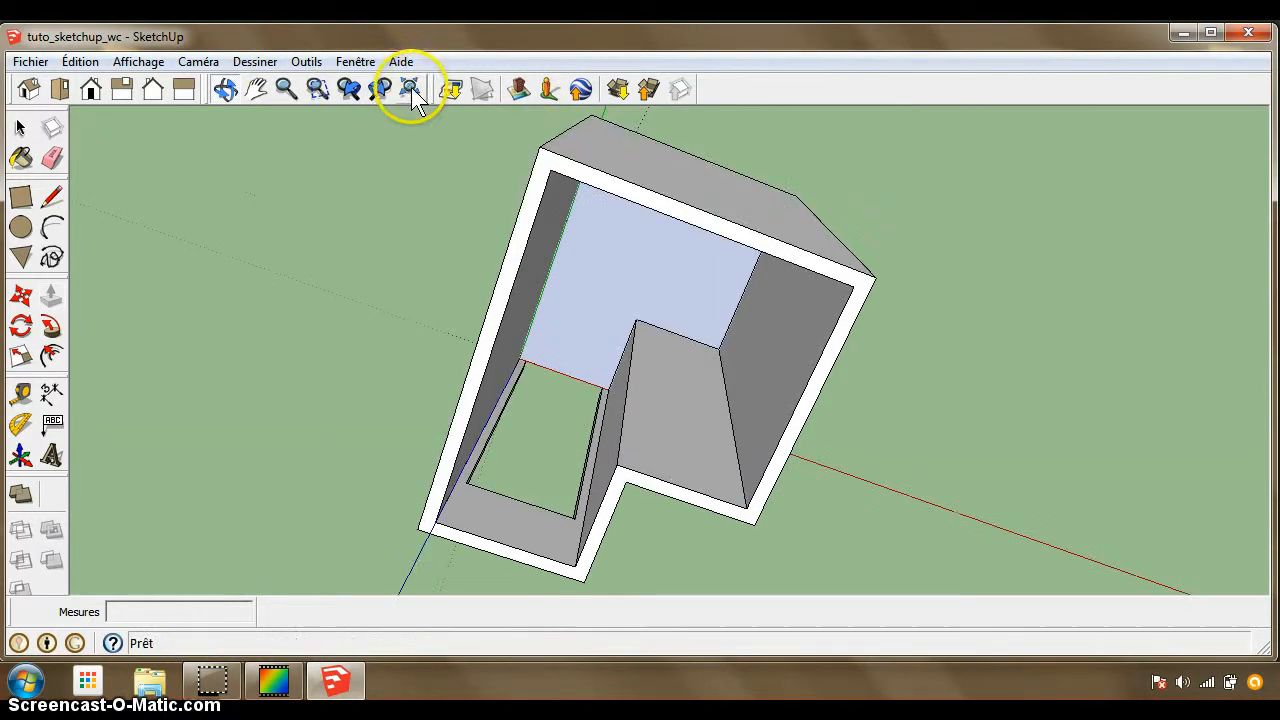
Examine the room from above and outside, ending with a raised view of the front wall and its doorway.
{"action": "left_click", "coordinate": [224, 89]}
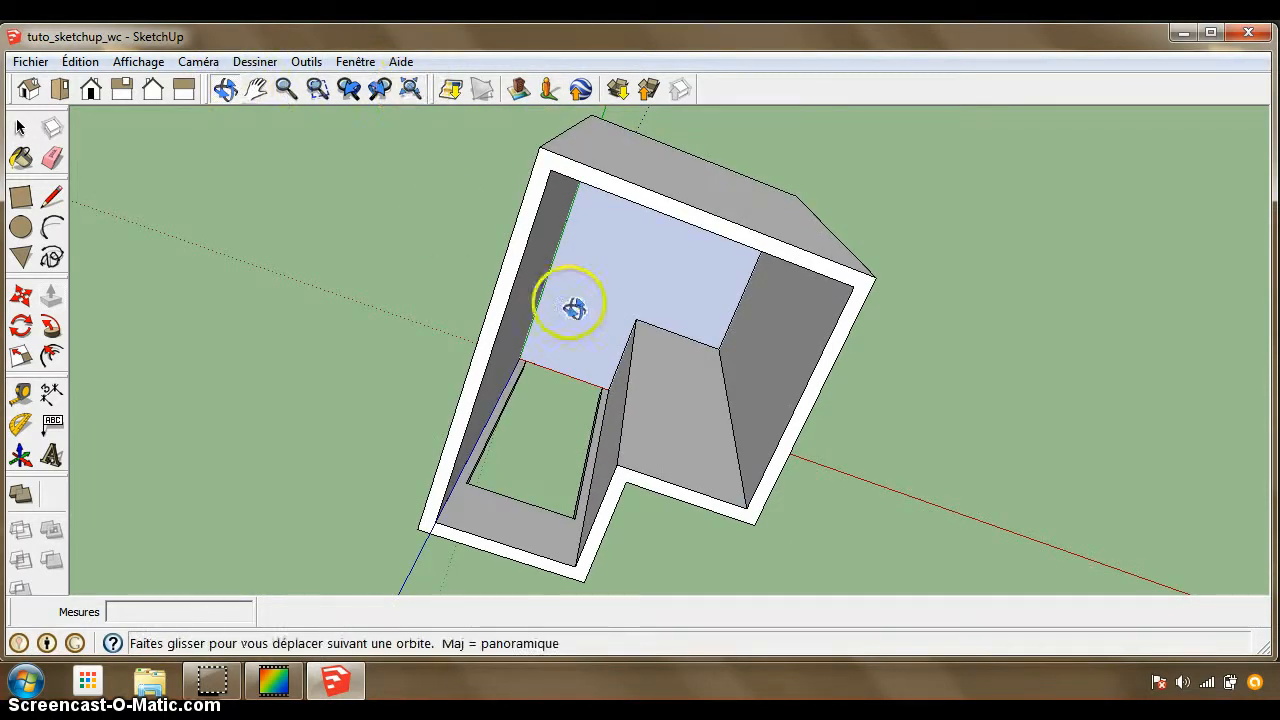
{"action": "left_click_drag", "start_coordinate": [641, 378], "coordinate": [620, 114]}
{"action": "left_click_drag", "start_coordinate": [534, 449], "coordinate": [847, 330]}
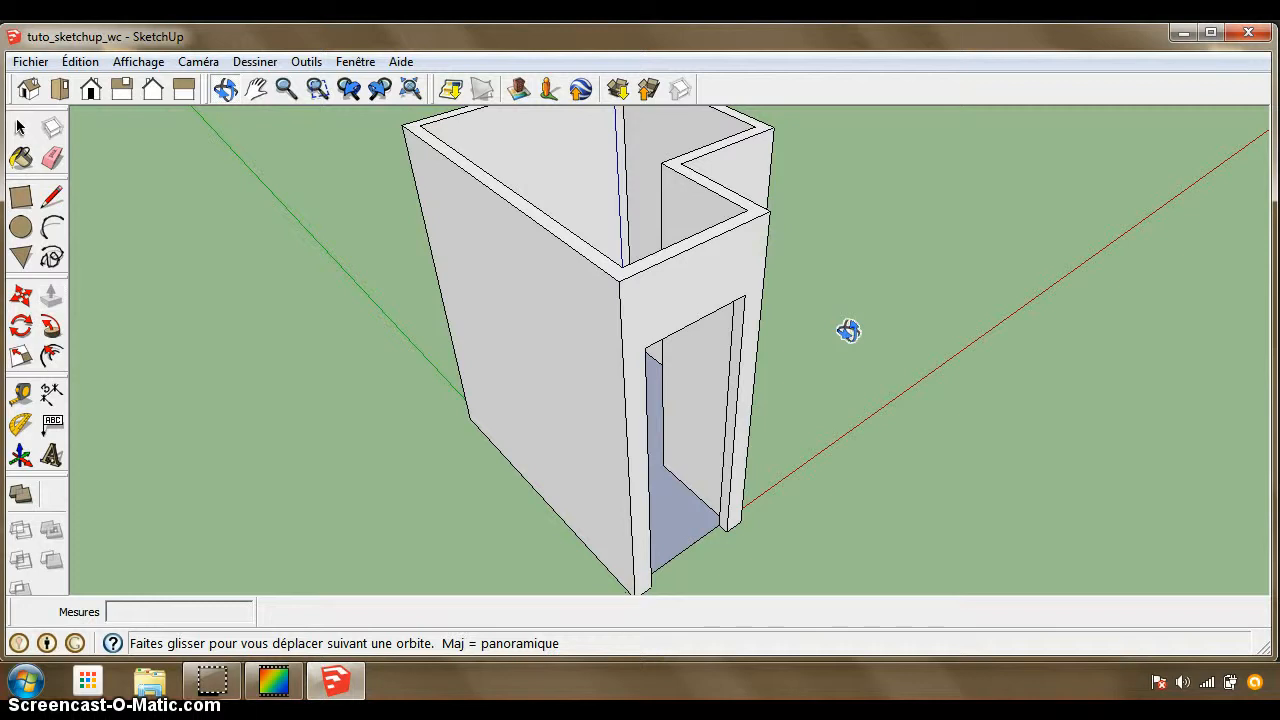
{"action": "left_click", "coordinate": [569, 336]}
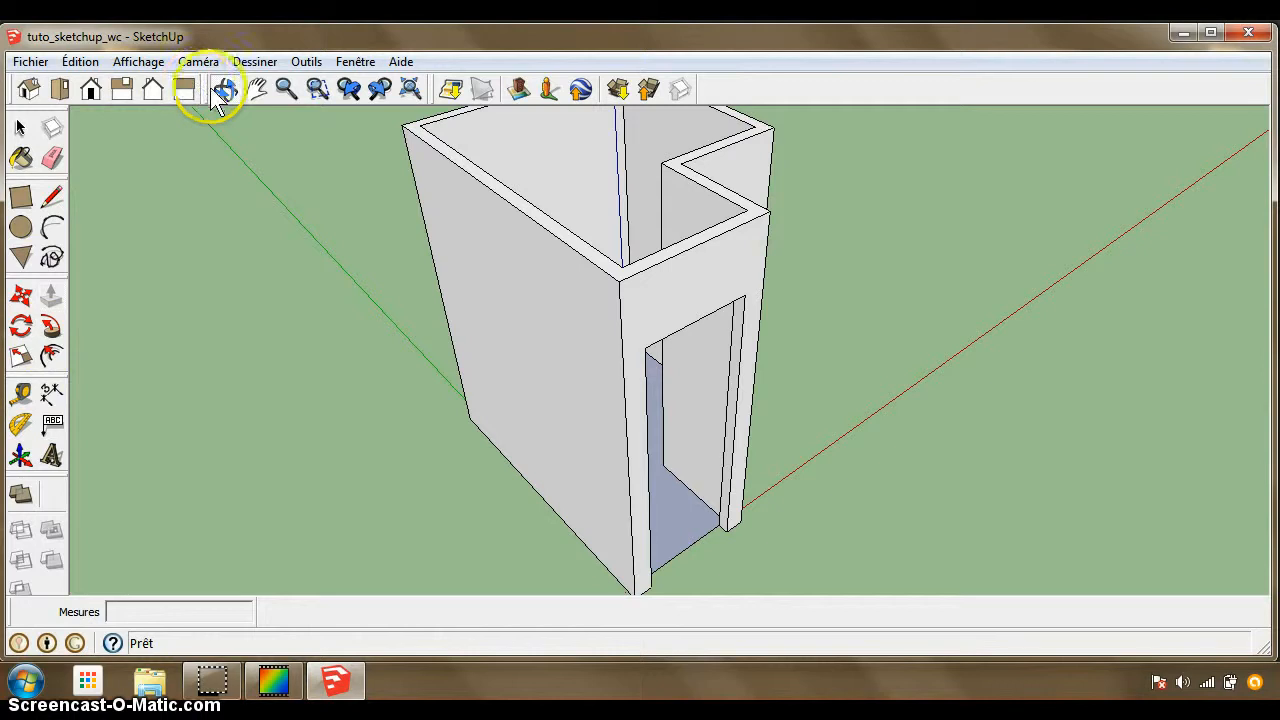
{"action": "left_click", "coordinate": [257, 89]}
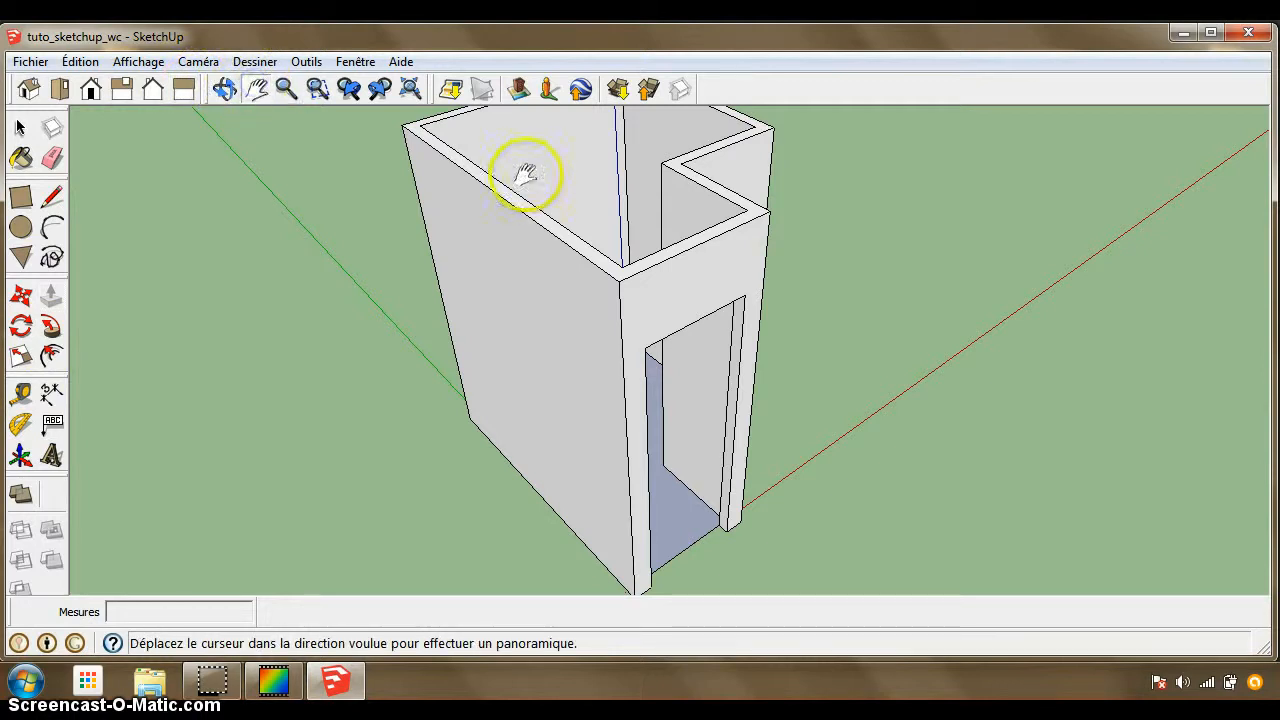
{"action": "left_click_drag", "start_coordinate": [609, 223], "coordinate": [543, 194]}
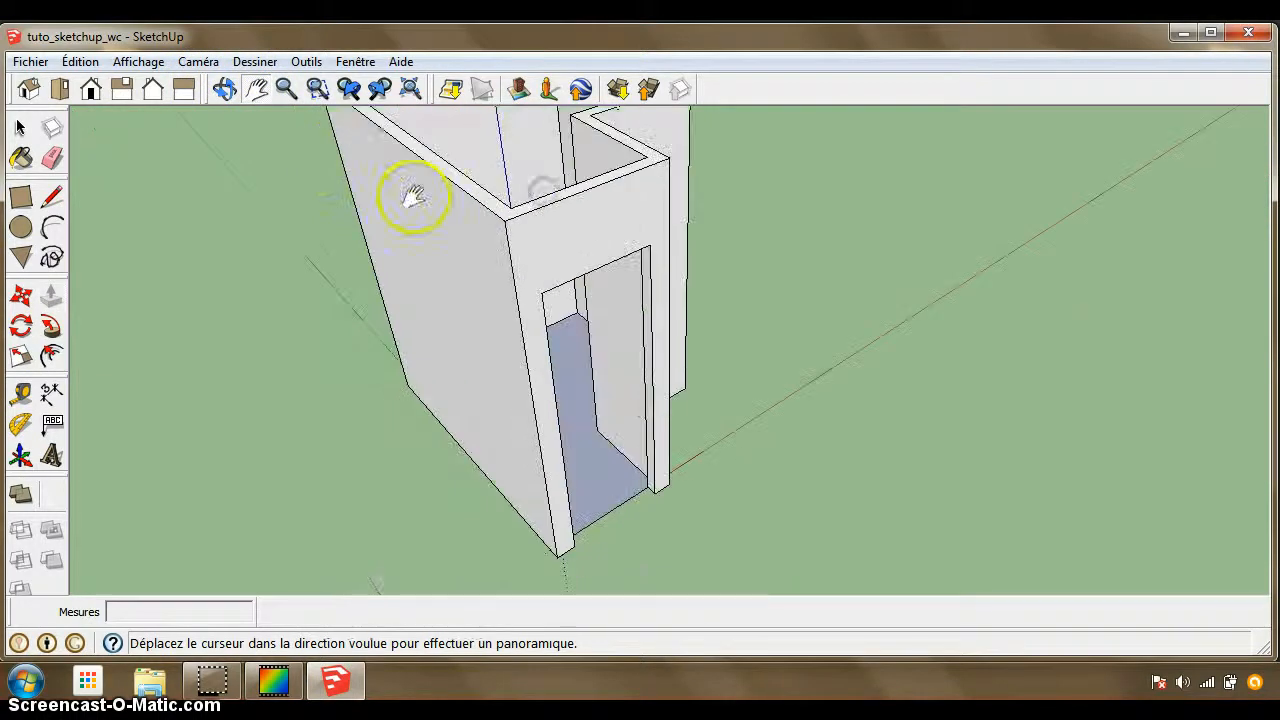
{"action": "left_click", "coordinate": [224, 89]}
{"action": "left_click_drag", "start_coordinate": [343, 120], "coordinate": [563, 381]}
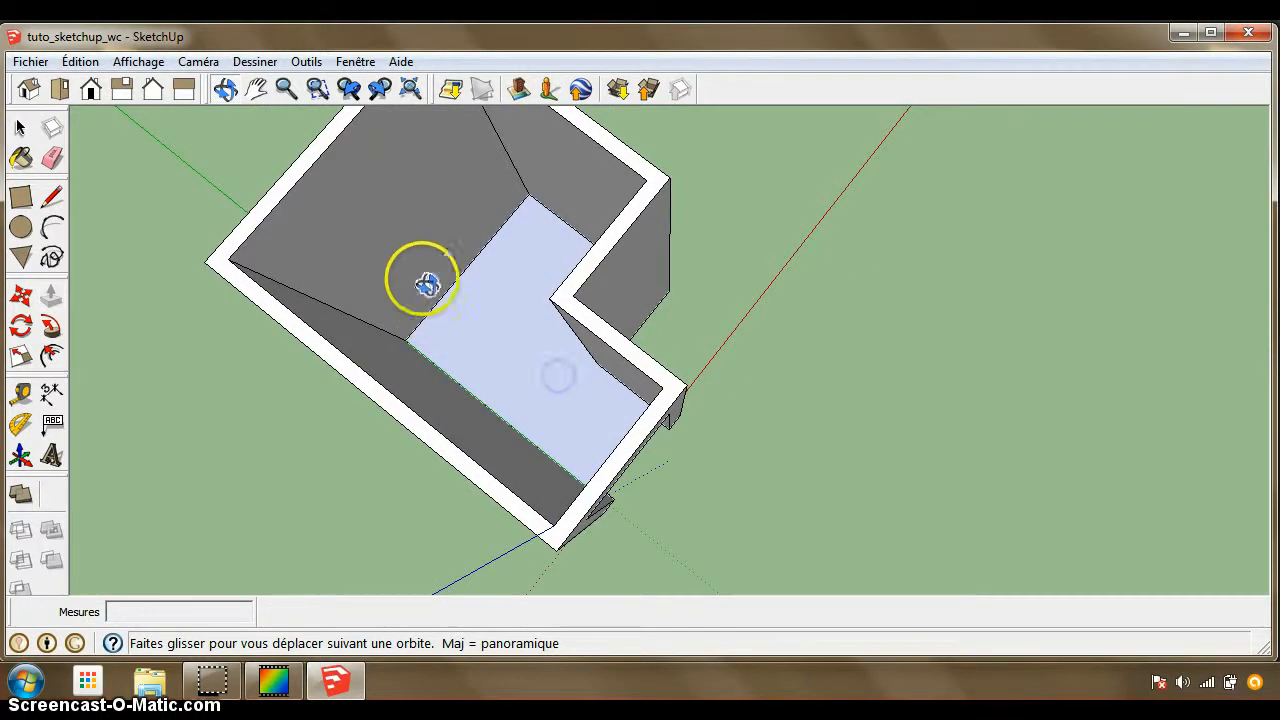
{"action": "left_click_drag", "start_coordinate": [617, 414], "coordinate": [449, 286]}
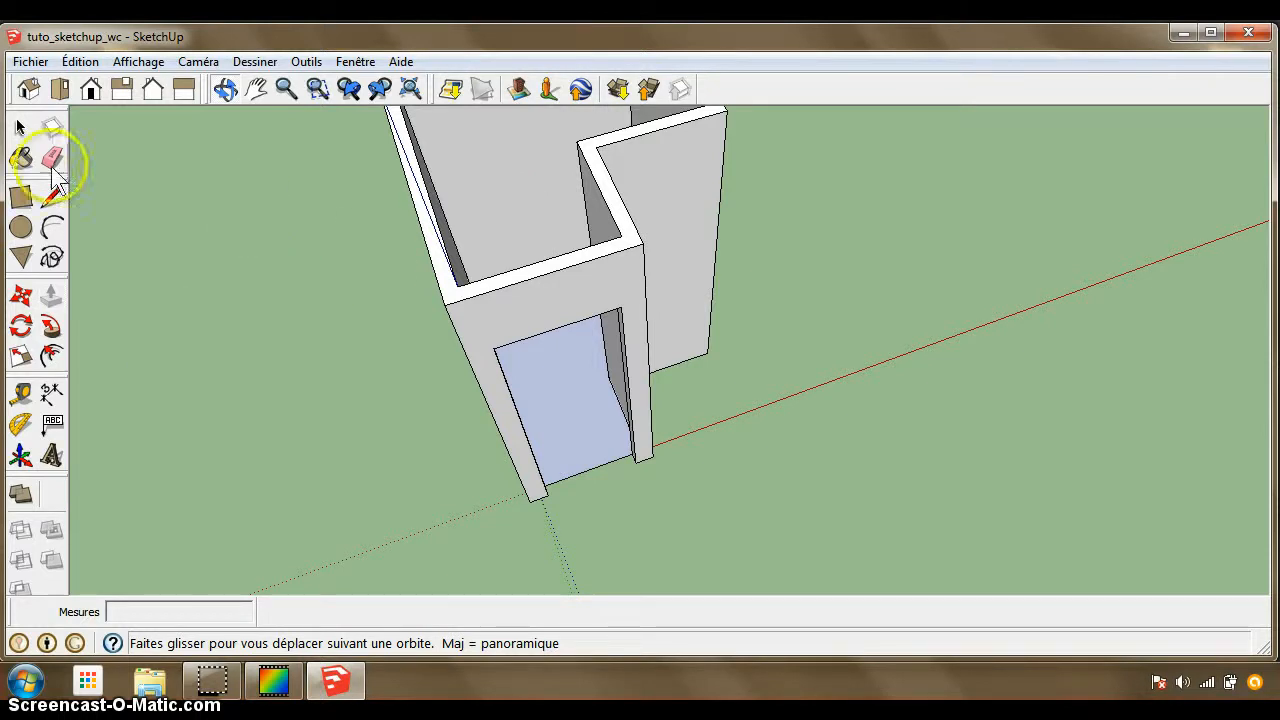
Hide the outer face of the front wall around the doorway.
{"action": "left_click", "coordinate": [20, 128]}
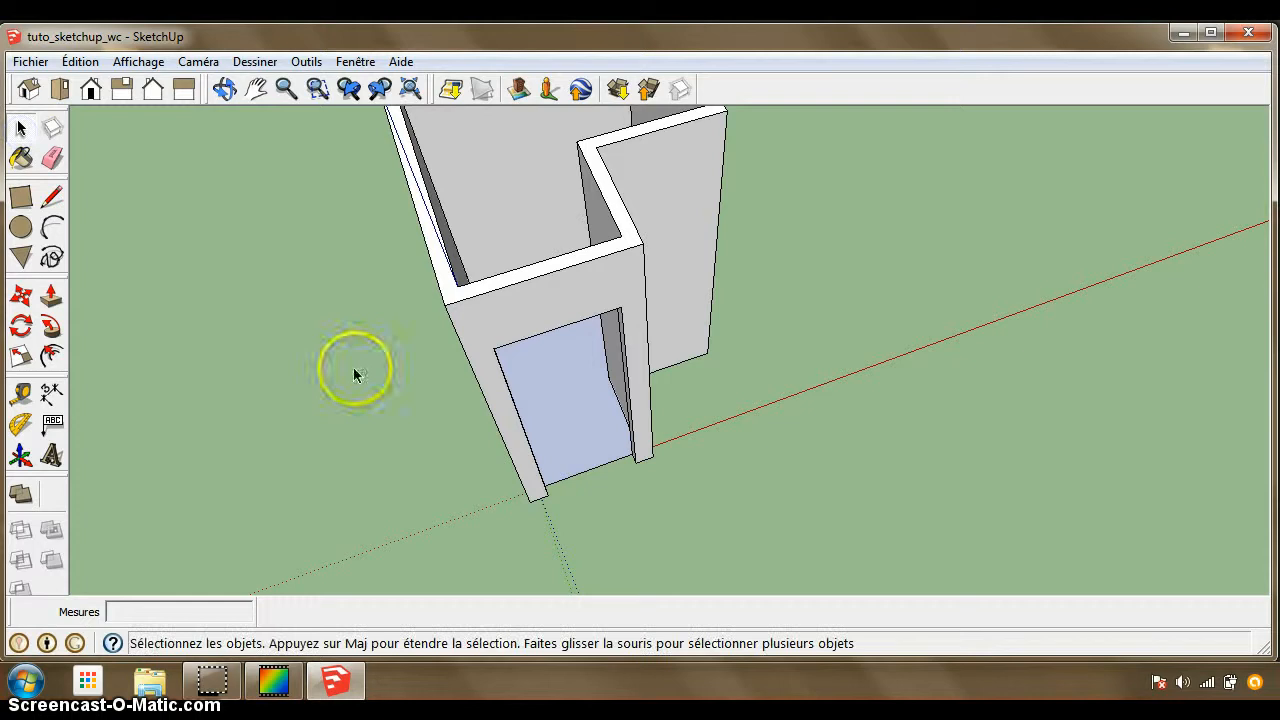
{"action": "left_click", "coordinate": [553, 308]}
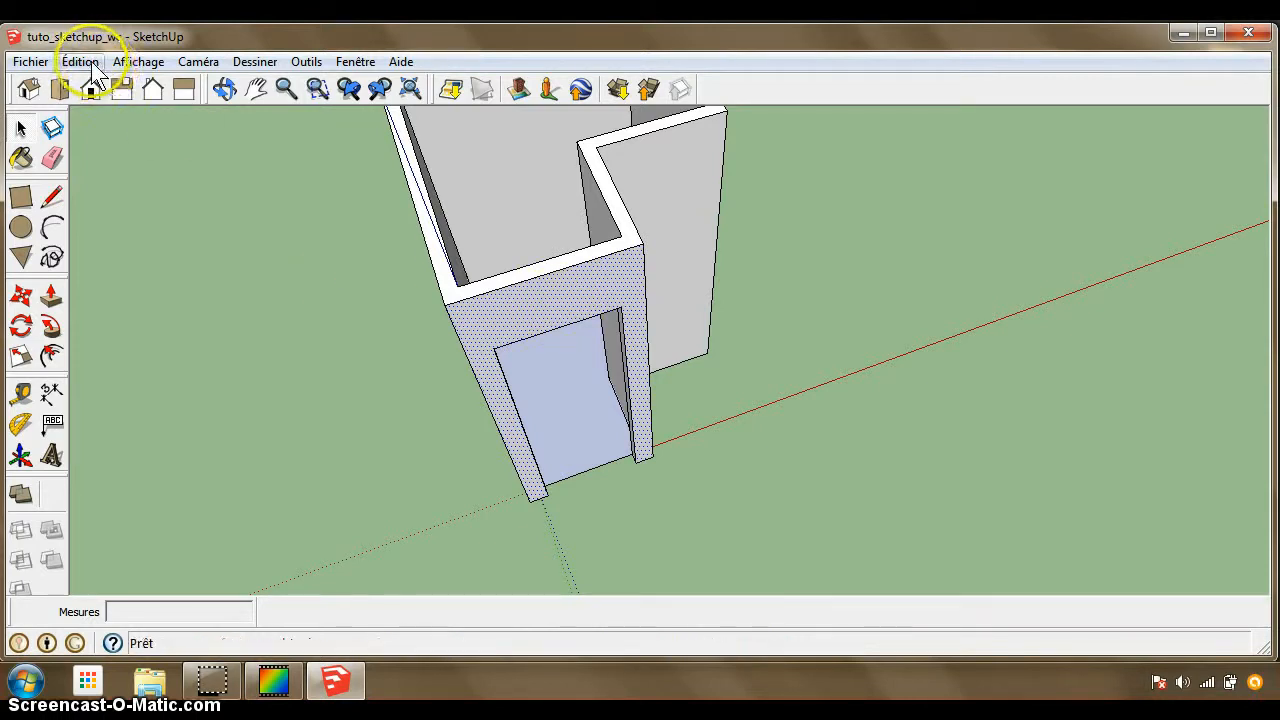
{"action": "left_click", "coordinate": [126, 62]}
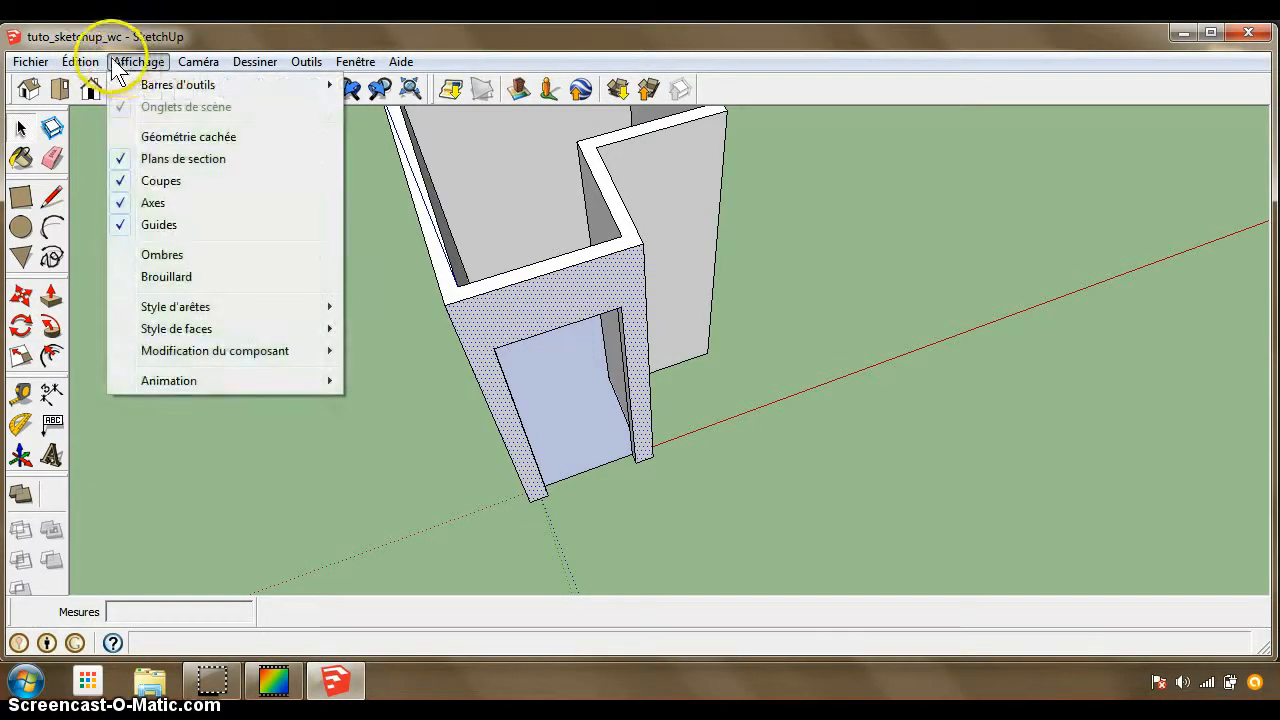
{"action": "mouse_move", "coordinate": [80, 63]}
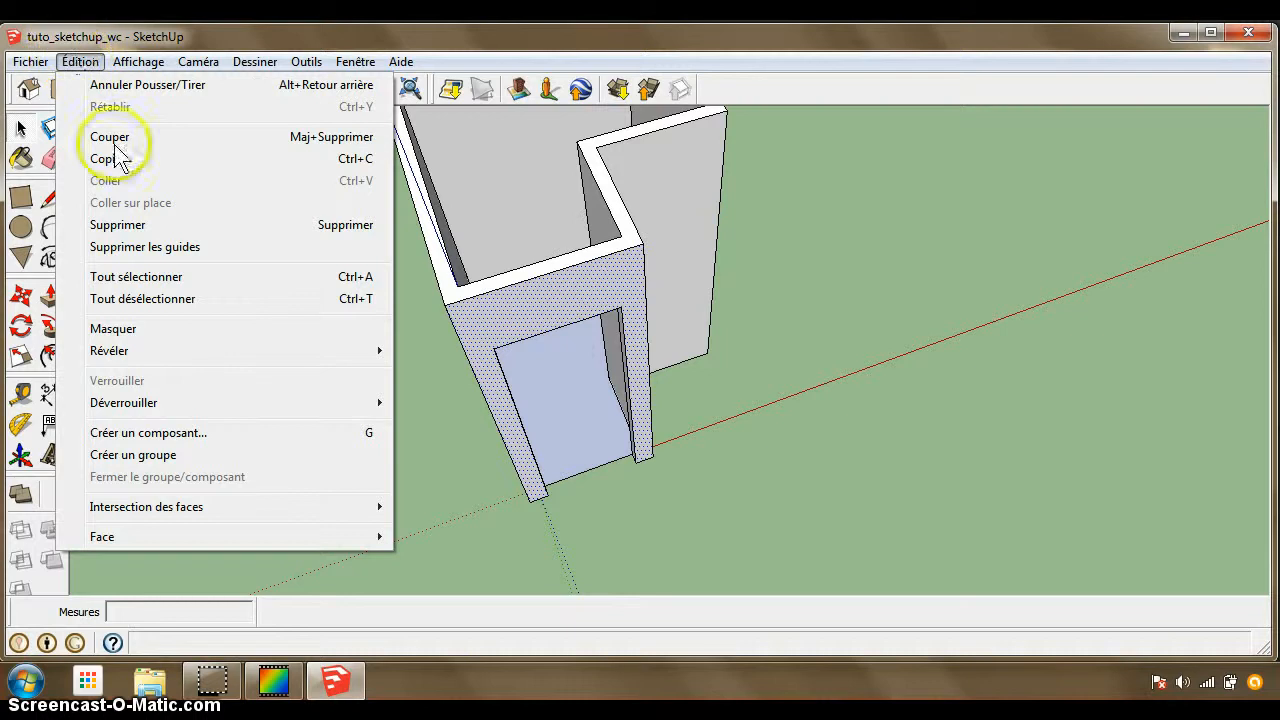
{"action": "left_click", "coordinate": [178, 327]}
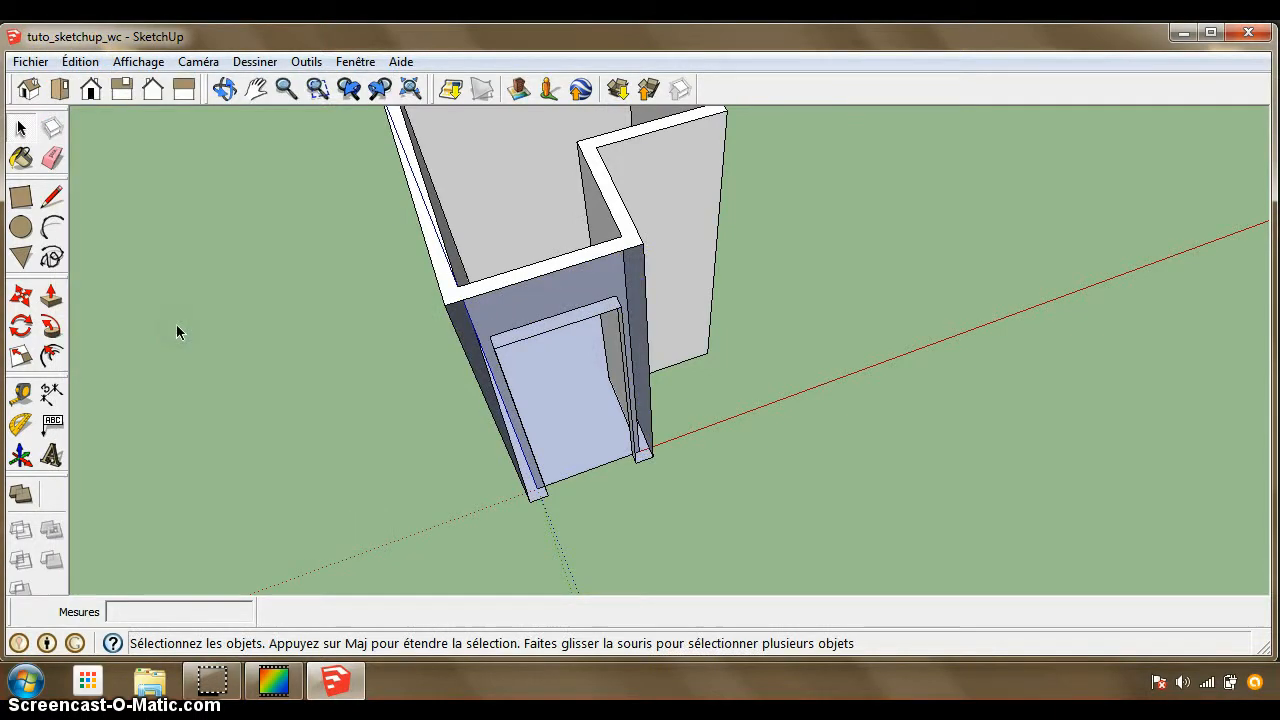
Hide the front wall's inner face with its bounding edges, the top face of the walls, and the recessed front wall's outer face.
{"action": "left_click", "coordinate": [472, 364]}
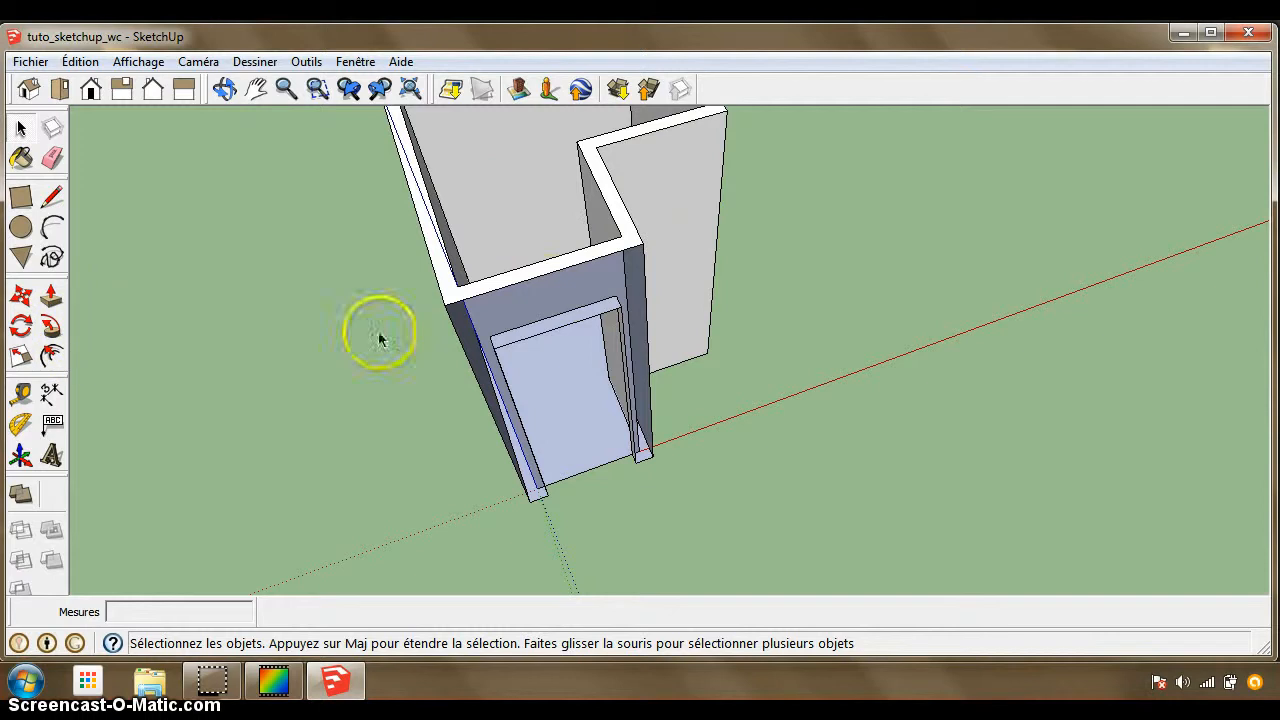
{"action": "left_click", "coordinate": [547, 302]}
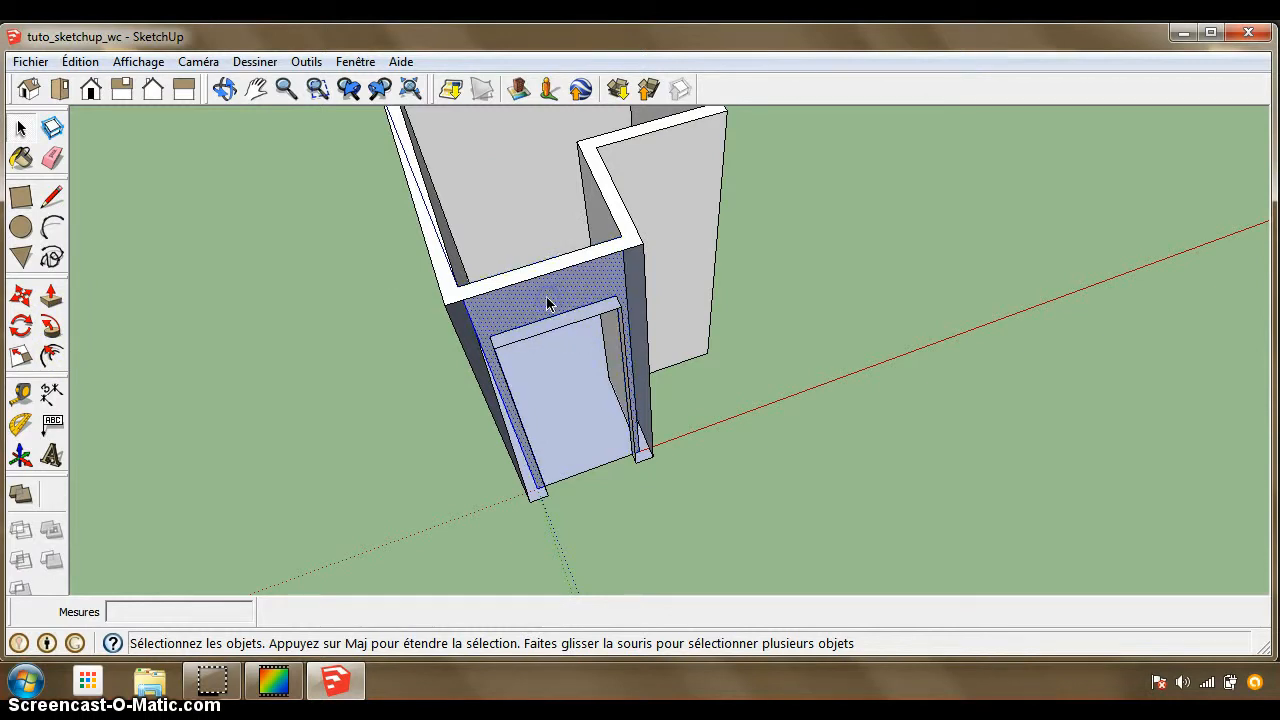
{"action": "double_click", "coordinate": [547, 302]}
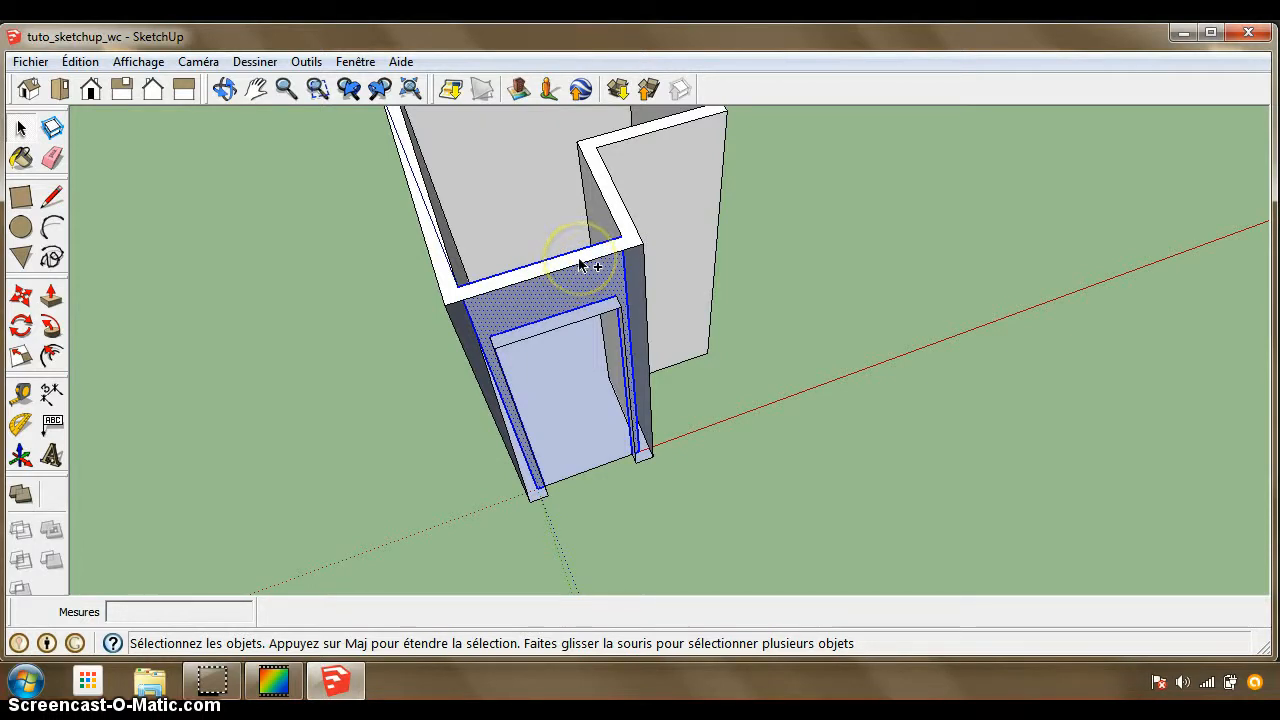
{"action": "left_click", "coordinate": [580, 262], "text": "ctrl"}
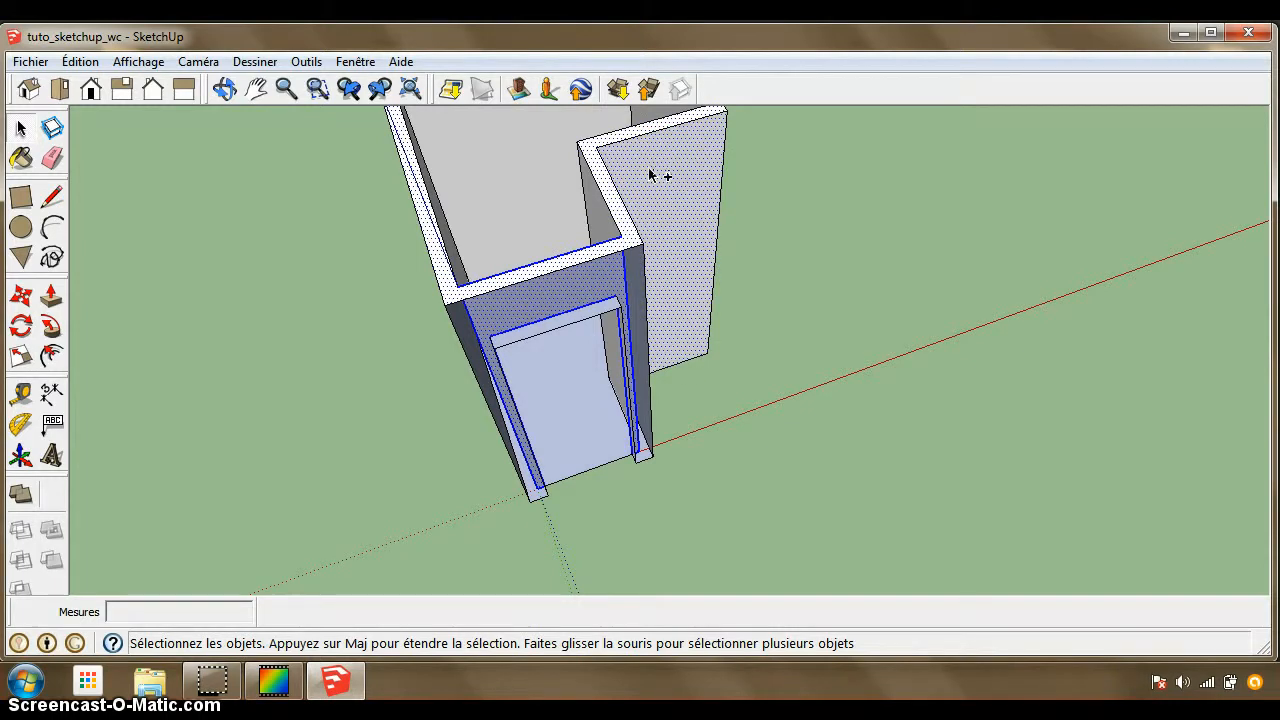
{"action": "left_click", "coordinate": [80, 61]}
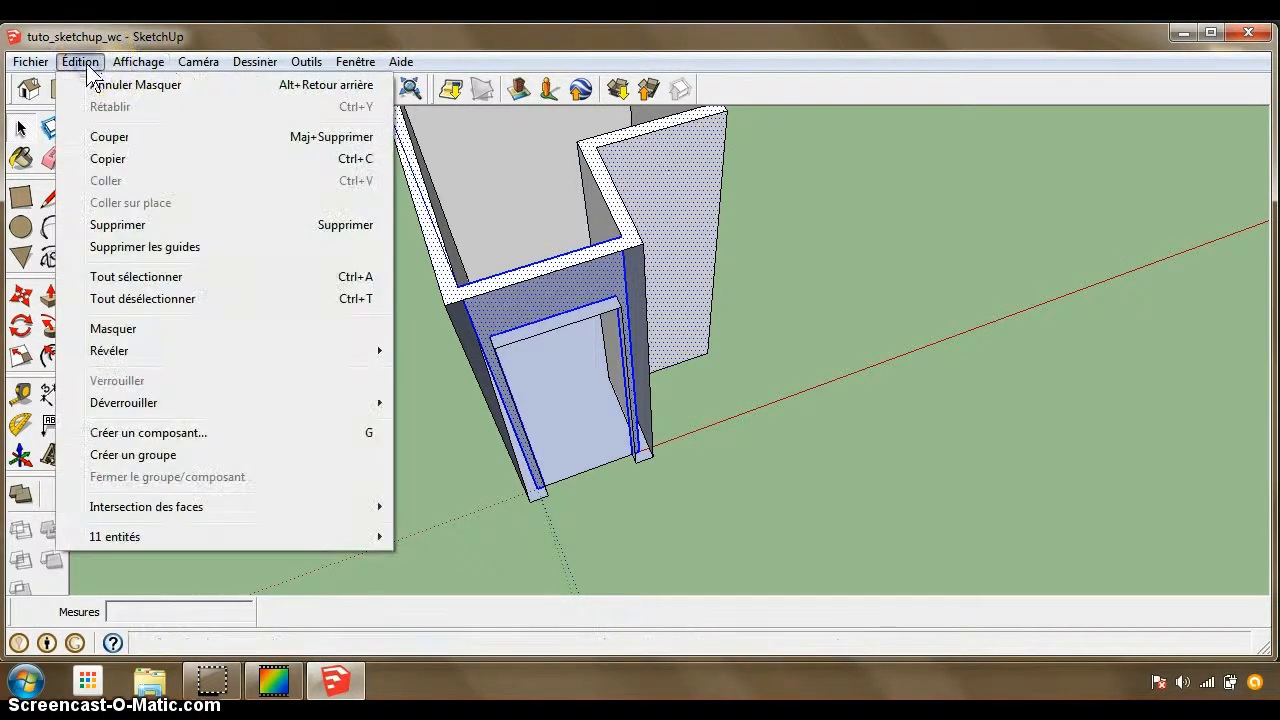
{"action": "left_click", "coordinate": [123, 330]}
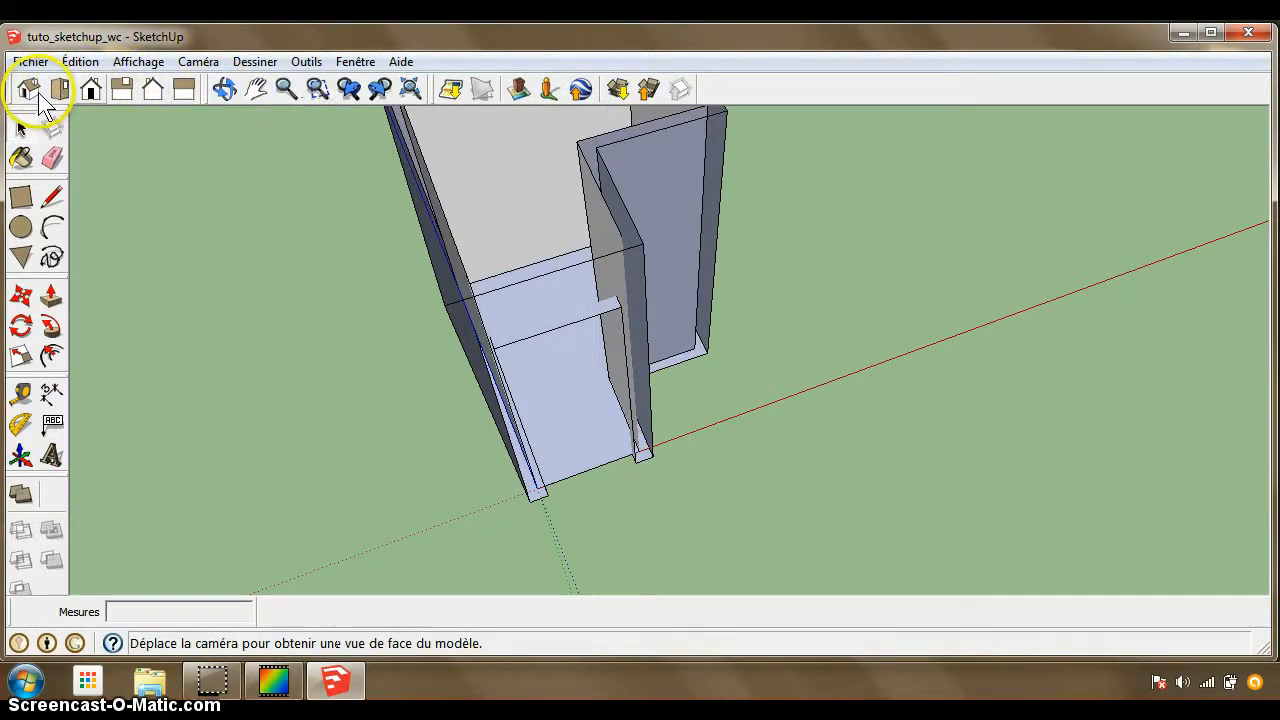
From the front view, hide the leftover outlines of the front wall and doorway, plus the recessed front wall's remaining face and upper outer edge.
{"action": "left_click", "coordinate": [94, 90]}
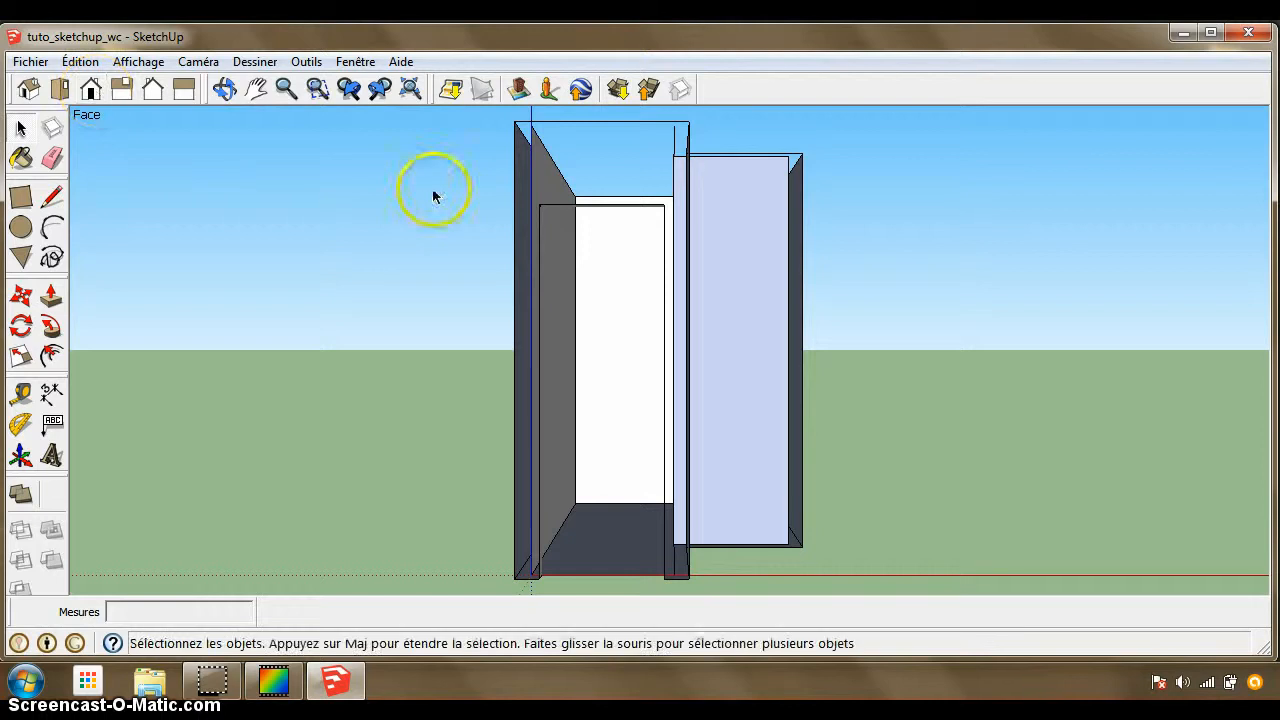
{"action": "left_click", "coordinate": [614, 122]}
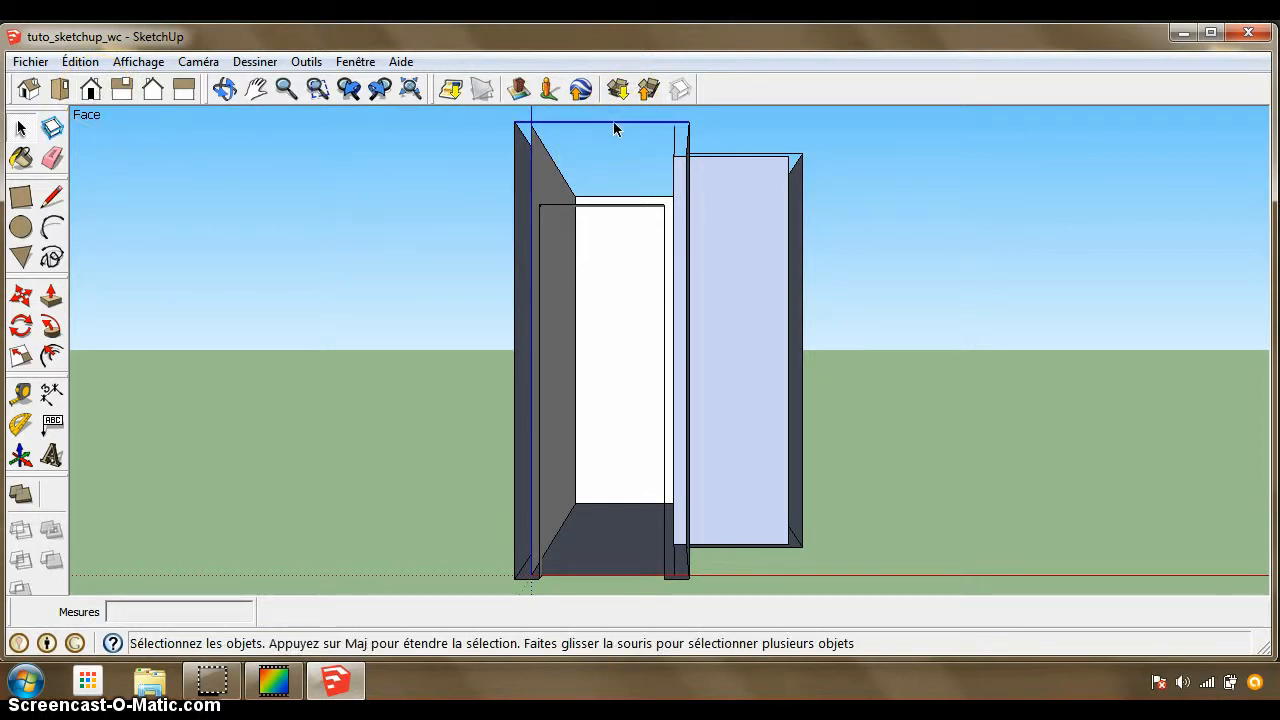
{"action": "left_click", "coordinate": [727, 155], "text": "ctrl"}
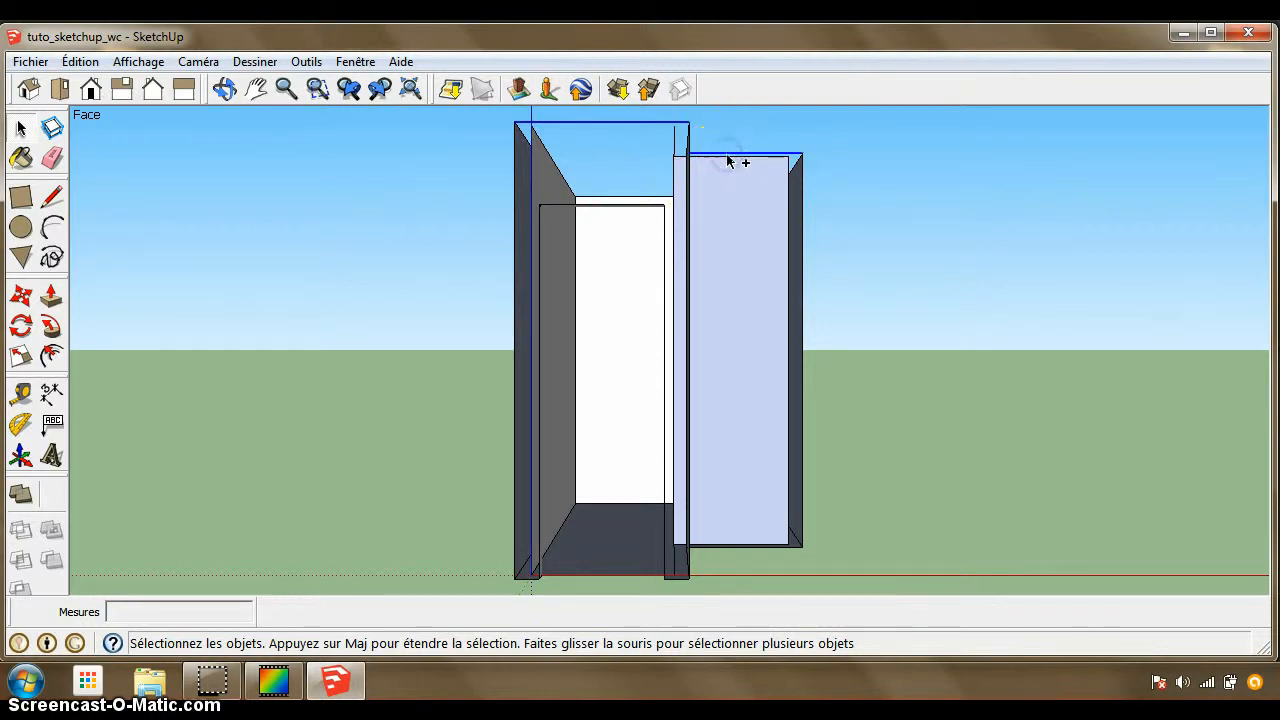
{"action": "left_click", "coordinate": [731, 199], "text": "ctrl"}
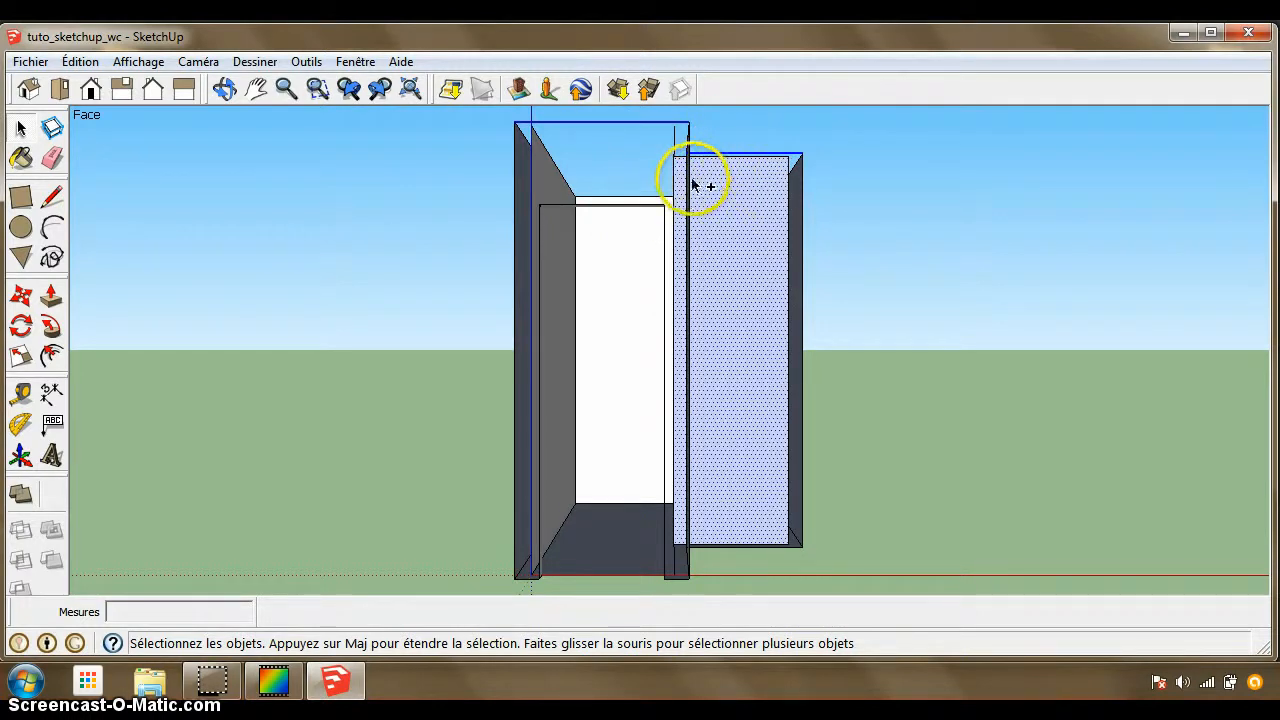
{"action": "left_click", "coordinate": [688, 185], "text": "ctrl"}
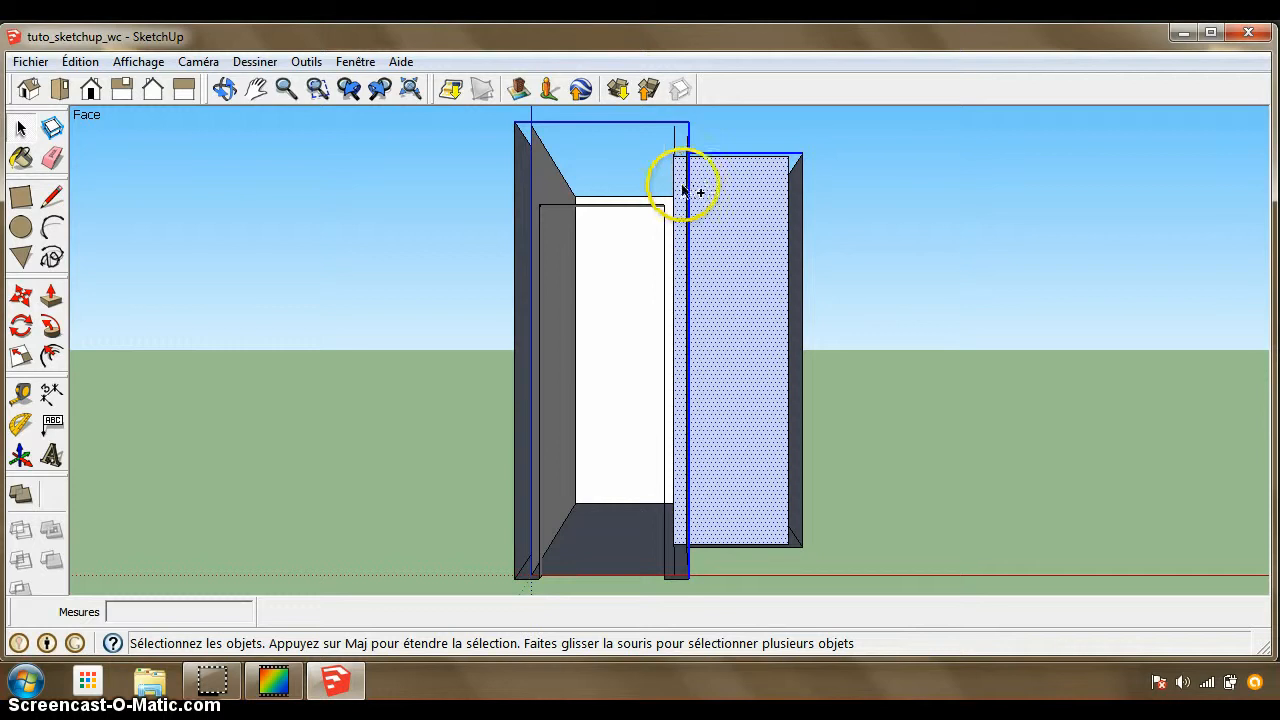
{"action": "left_click", "coordinate": [675, 142], "text": "ctrl"}
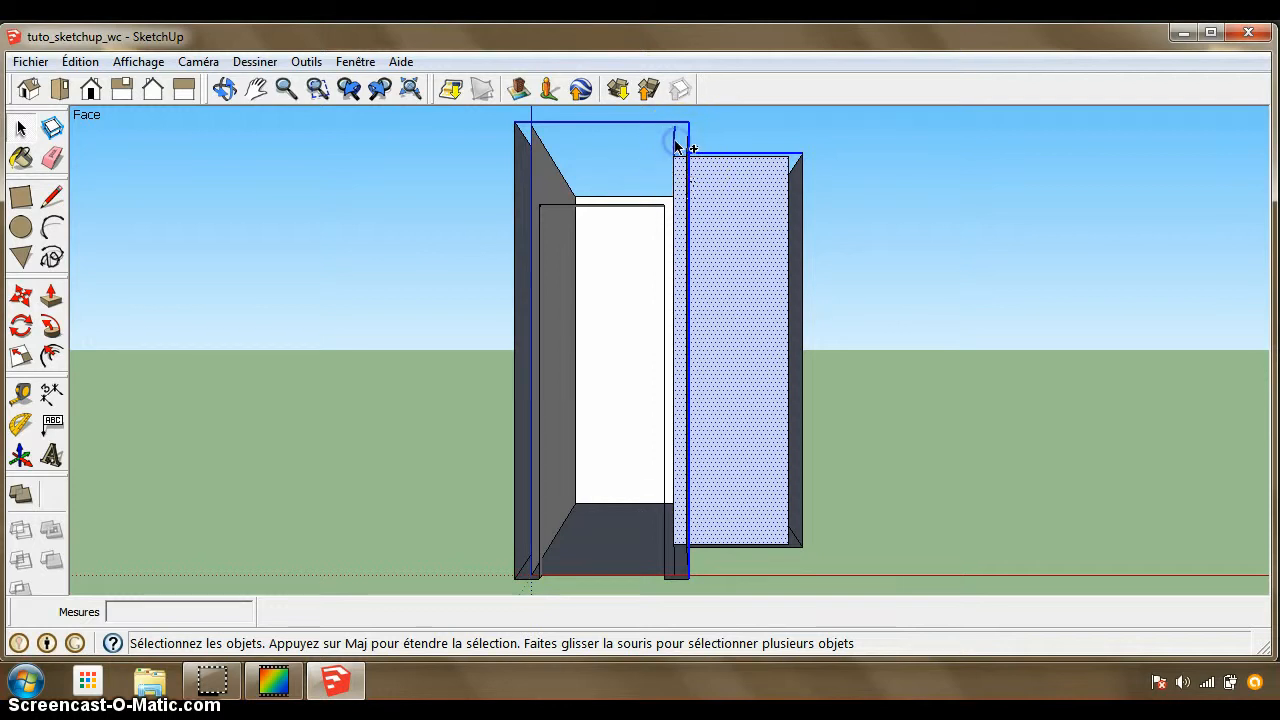
{"action": "left_click", "coordinate": [613, 206], "text": "ctrl"}
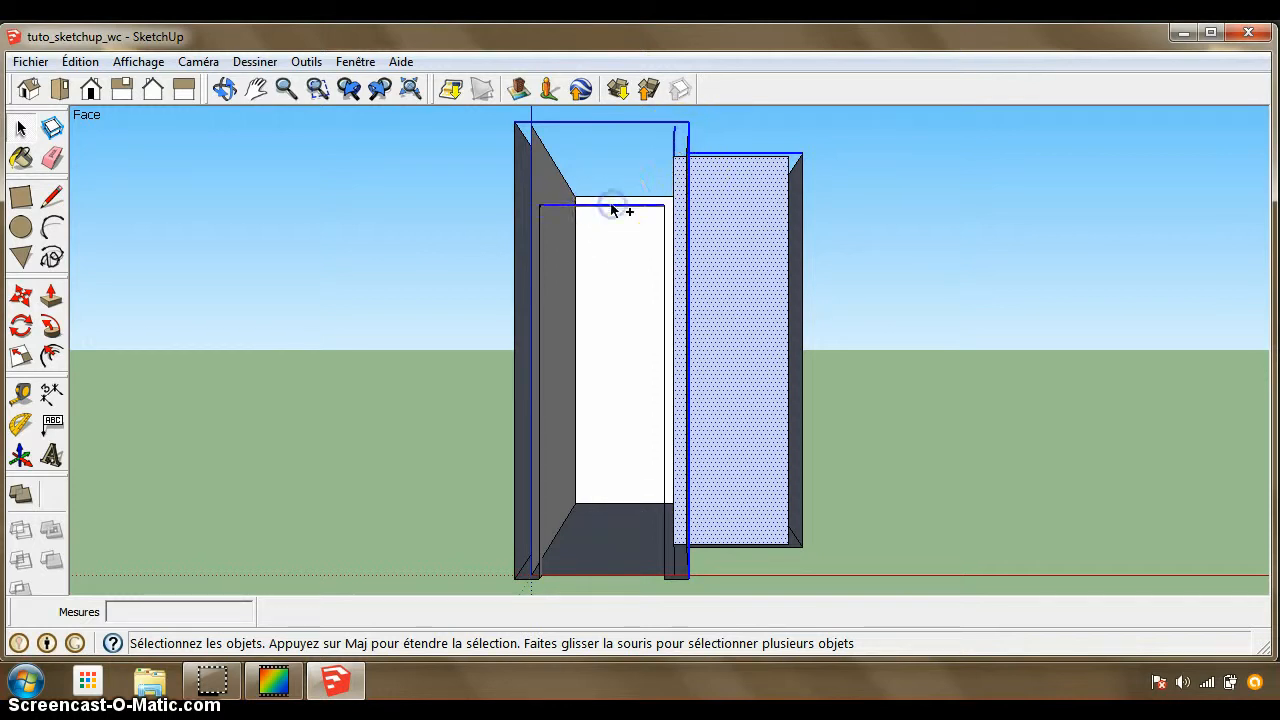
{"action": "left_click", "coordinate": [540, 257], "text": "ctrl"}
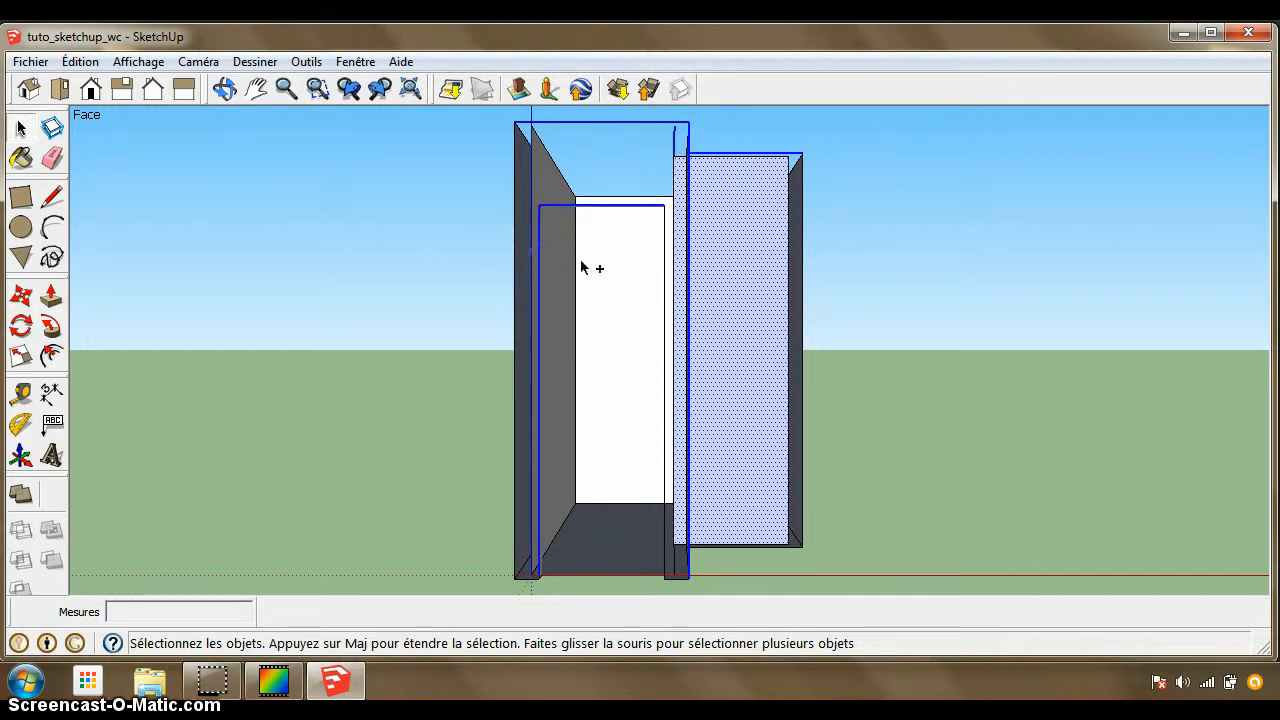
{"action": "left_click", "coordinate": [664, 272], "text": "ctrl"}
{"action": "left_click", "coordinate": [675, 274], "text": "ctrl"}
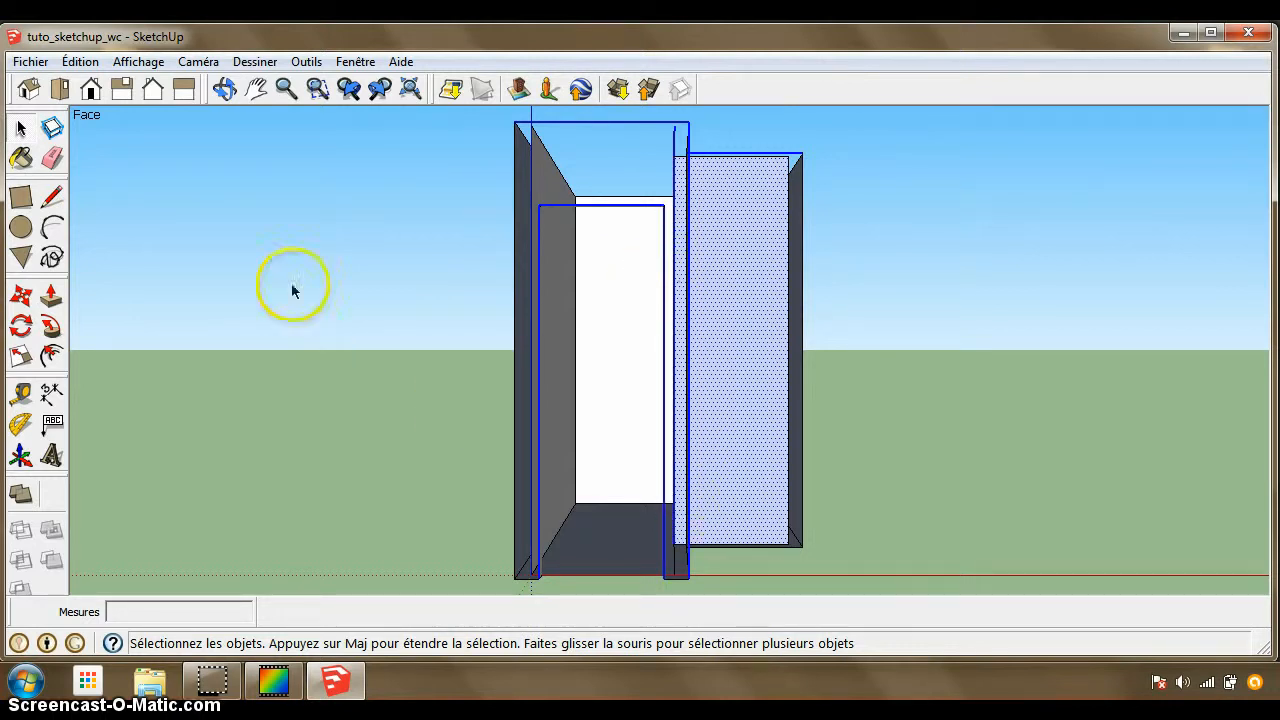
{"action": "left_click", "coordinate": [80, 61]}
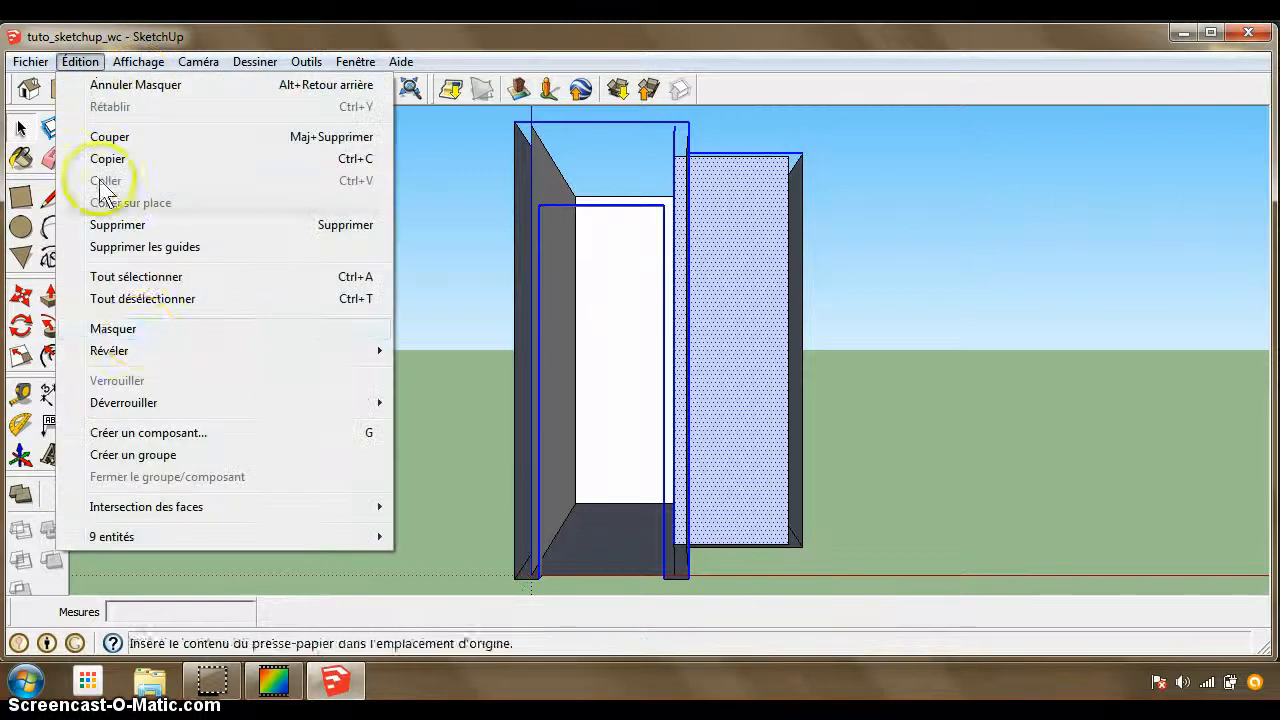
{"action": "left_click", "coordinate": [133, 328]}
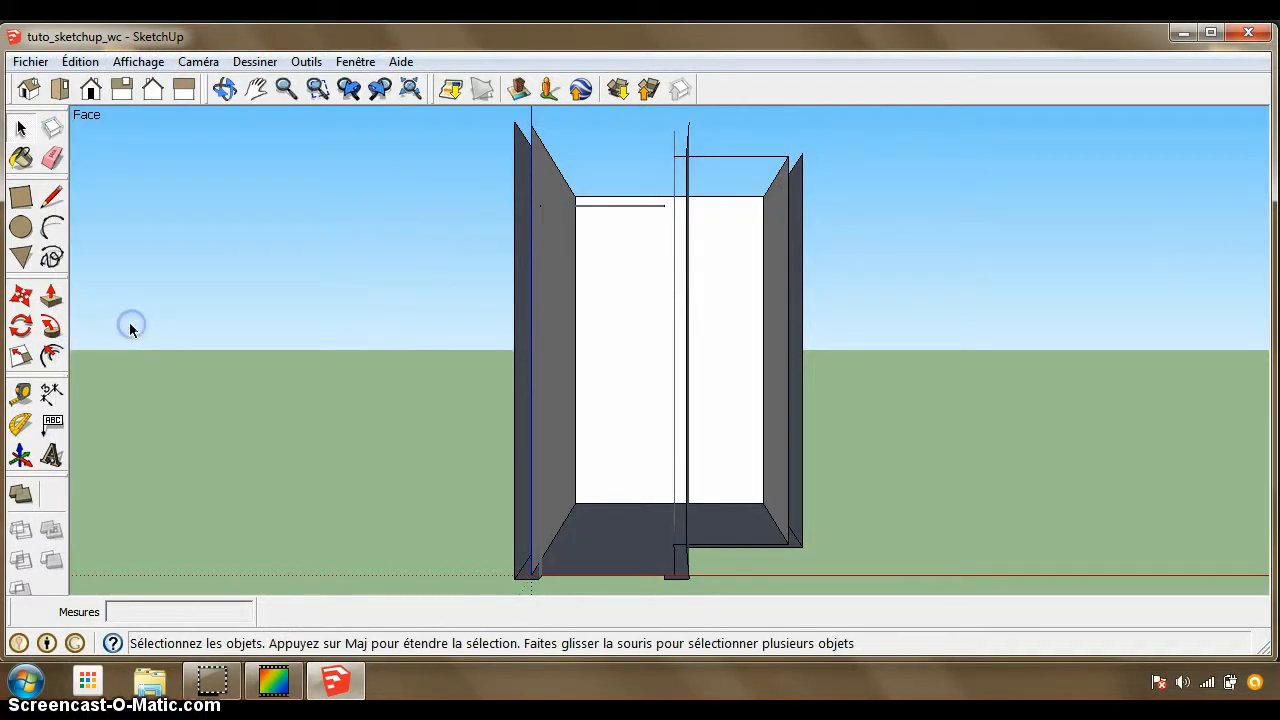
From a raised view, hide both faces of the short return wall beside the entrance and the recessed front wall's remaining upper edge.
{"action": "left_click", "coordinate": [224, 89]}
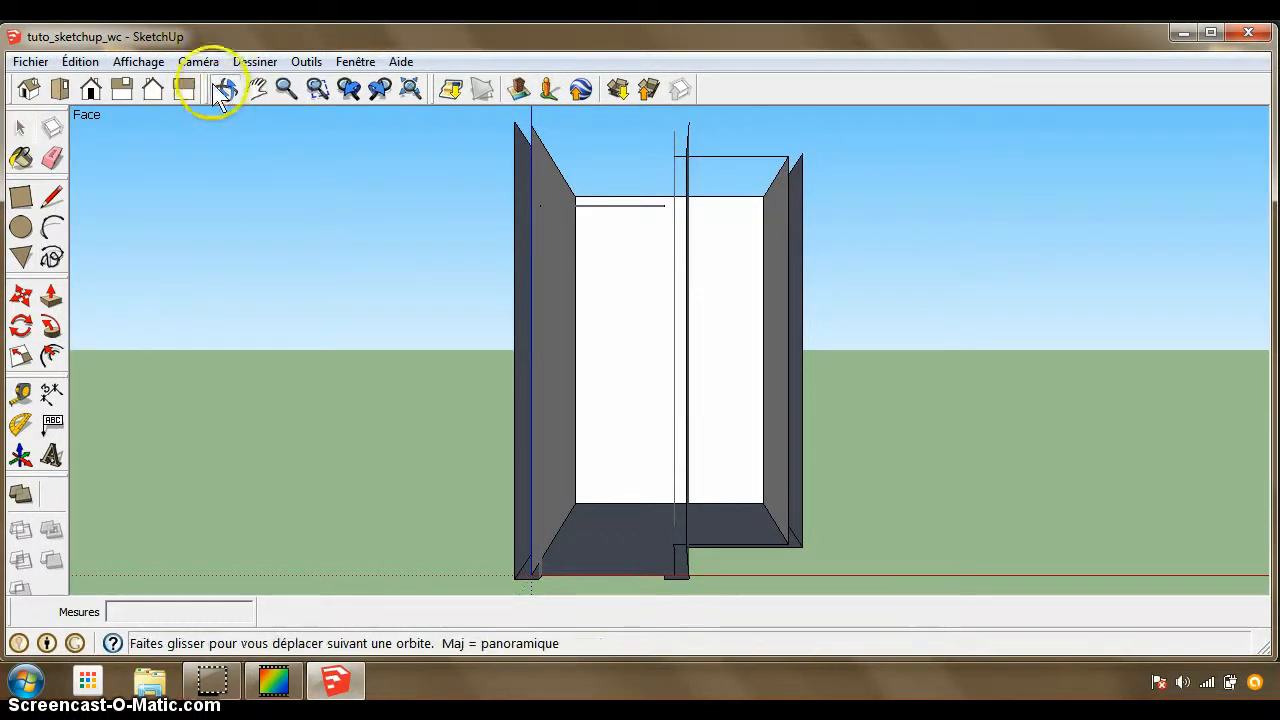
{"action": "left_click_drag", "start_coordinate": [380, 130], "coordinate": [524, 395]}
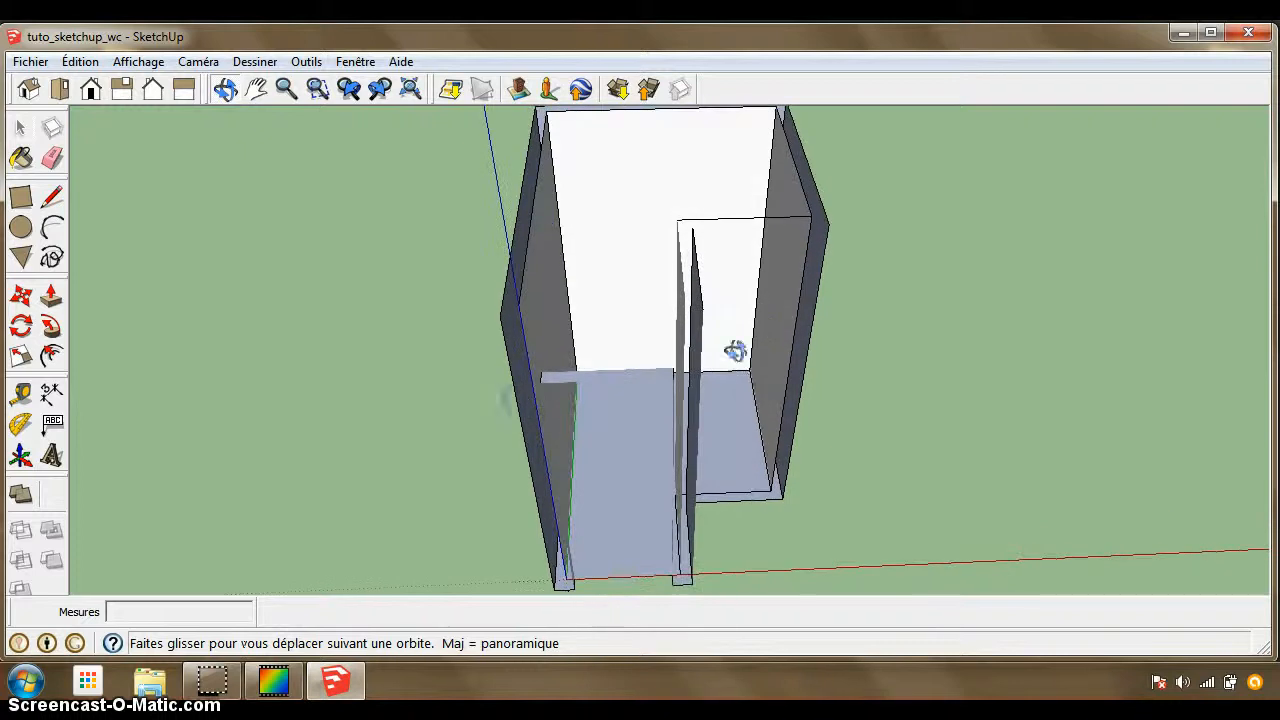
{"action": "left_click", "coordinate": [551, 277]}
{"action": "left_click", "coordinate": [20, 128]}
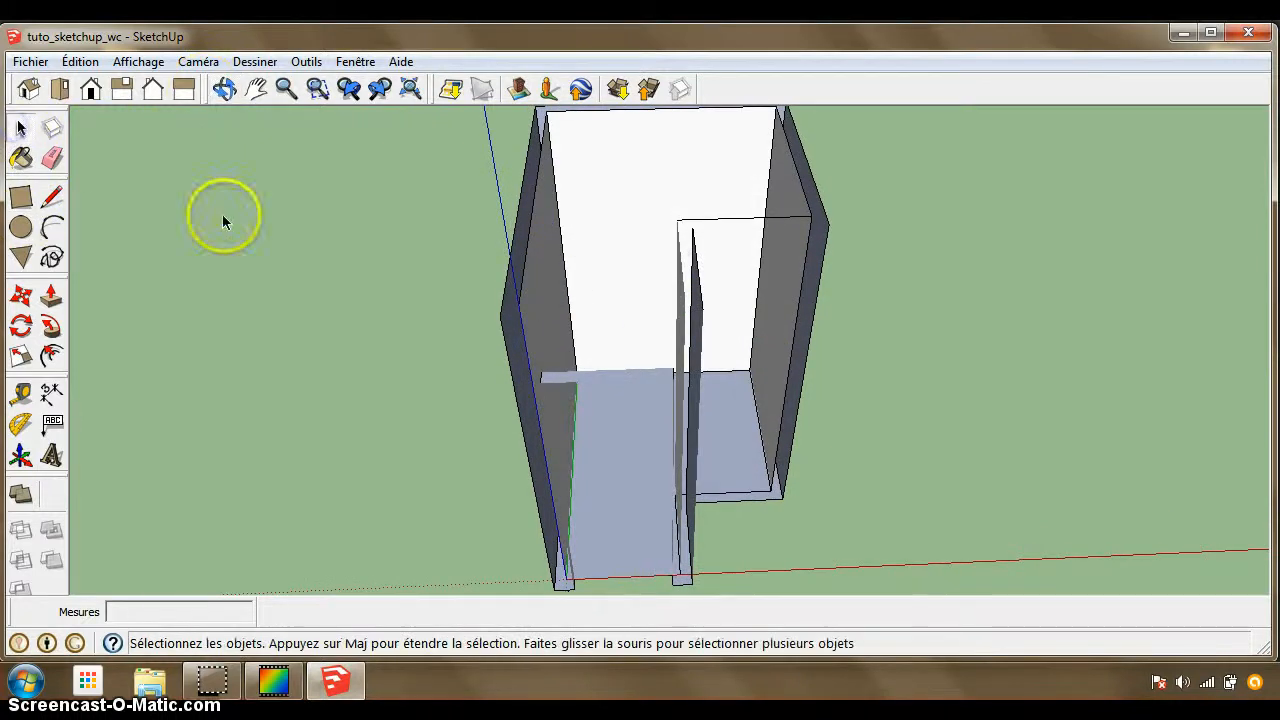
{"action": "left_click", "coordinate": [697, 354]}
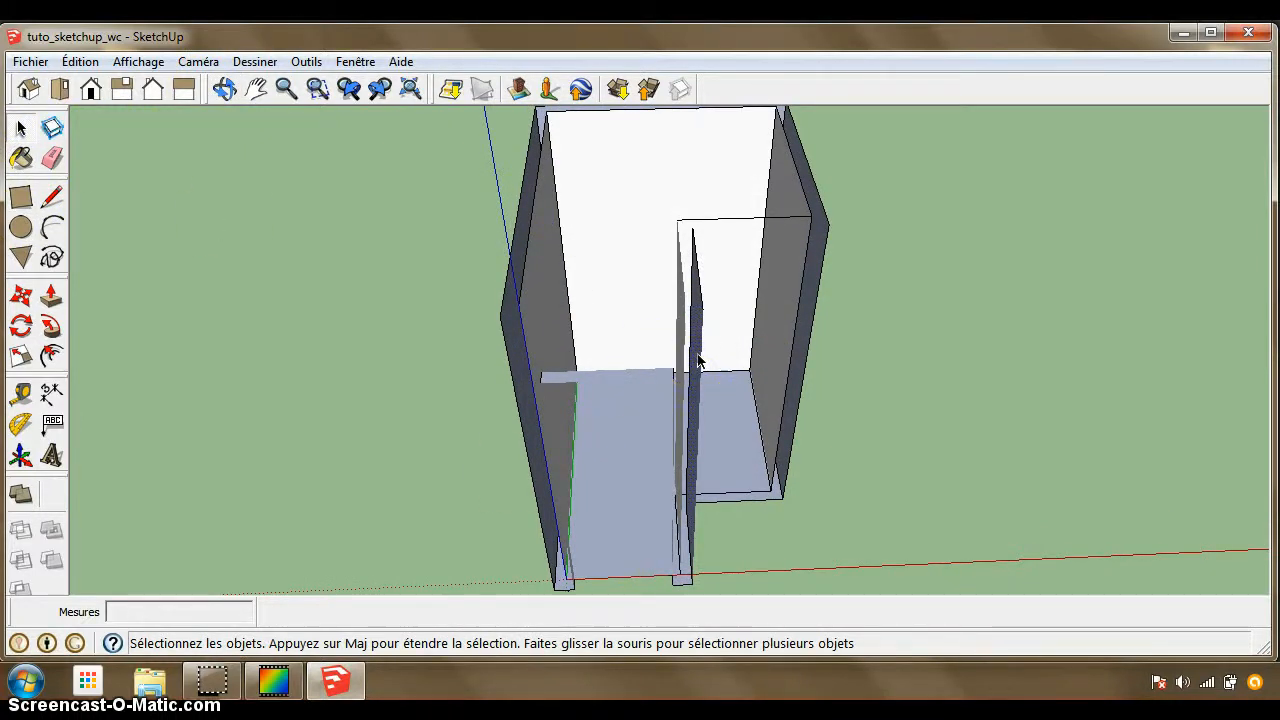
{"action": "left_click", "coordinate": [677, 369]}
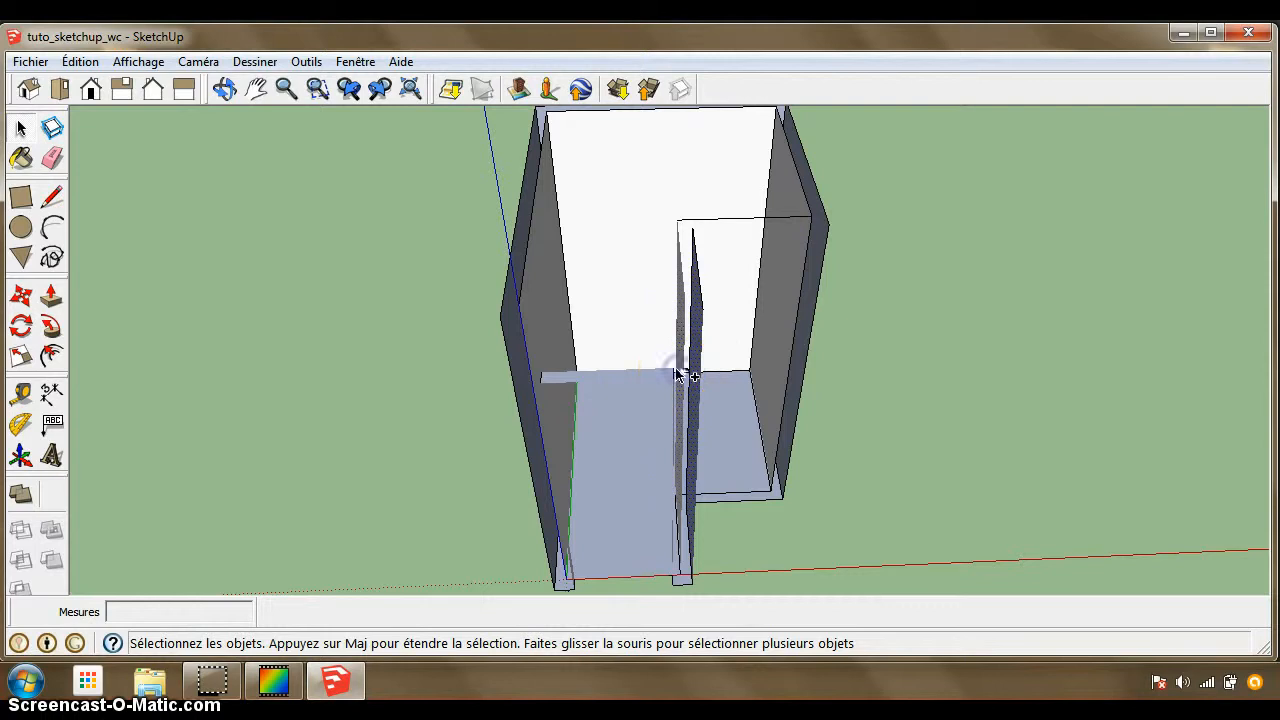
{"action": "left_click", "coordinate": [754, 230], "text": "ctrl"}
{"action": "left_click", "coordinate": [746, 218], "text": "ctrl"}
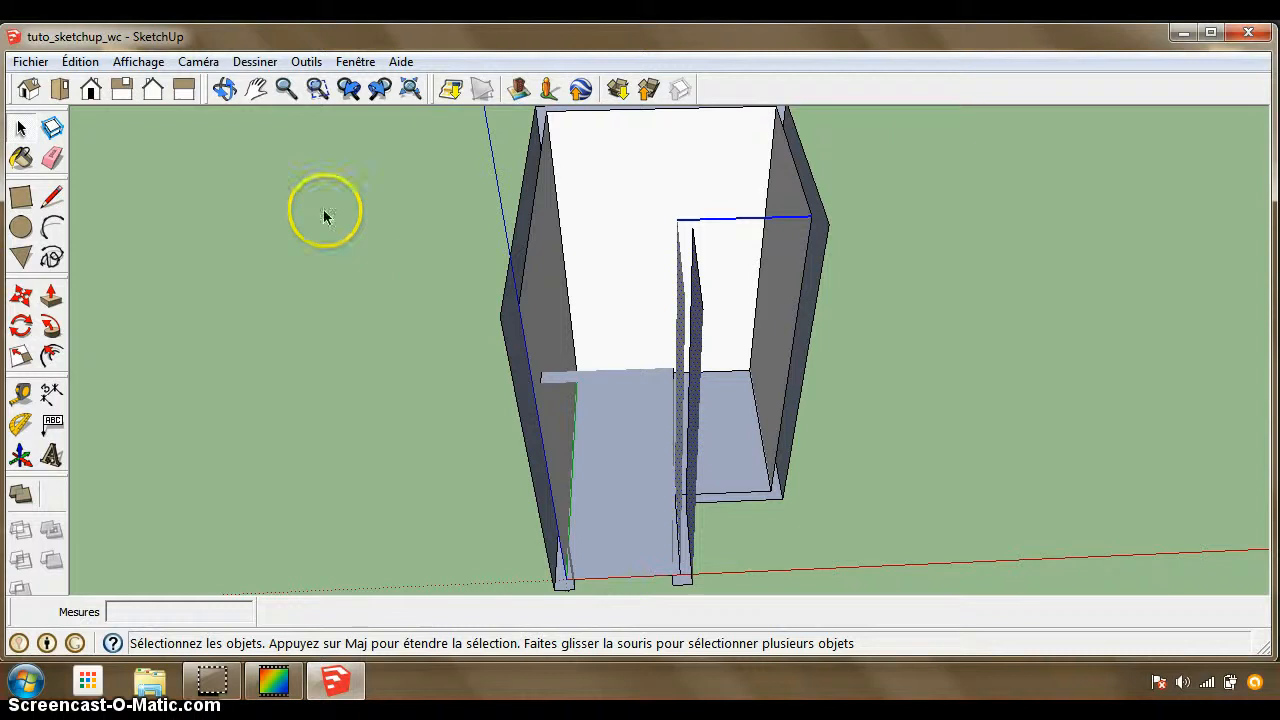
{"action": "left_click", "coordinate": [76, 61]}
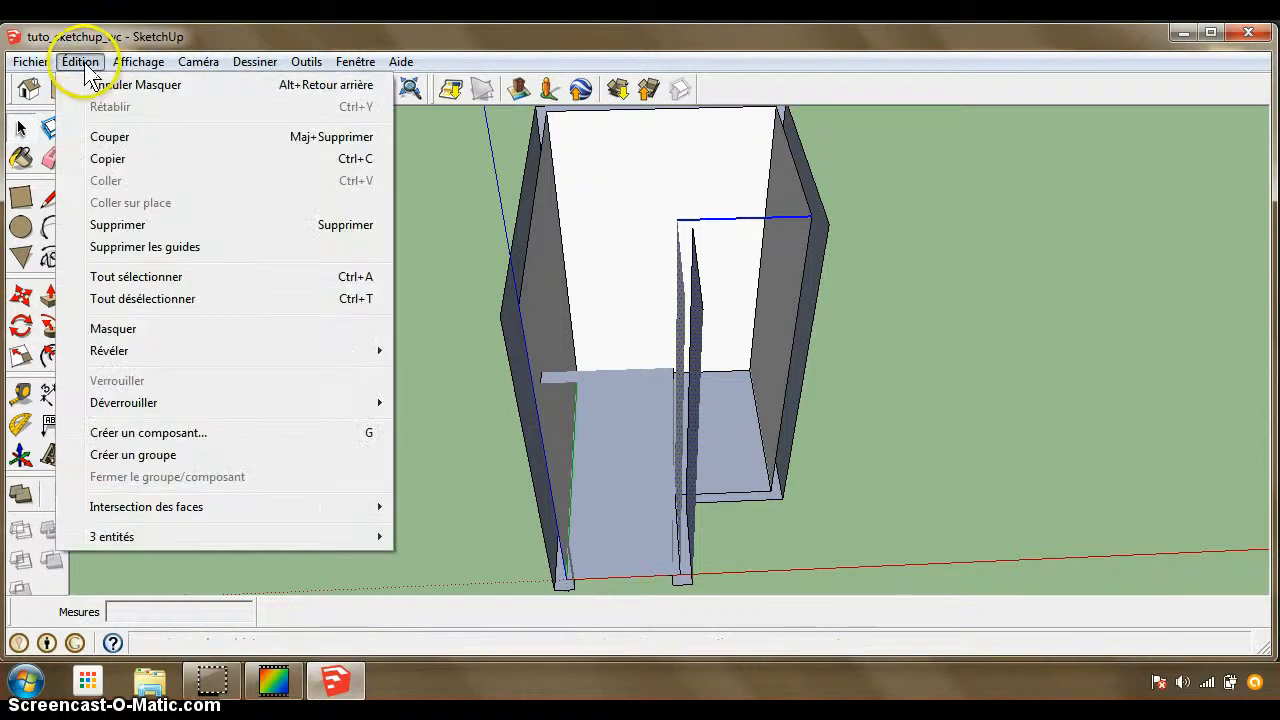
{"action": "left_click", "coordinate": [126, 330]}
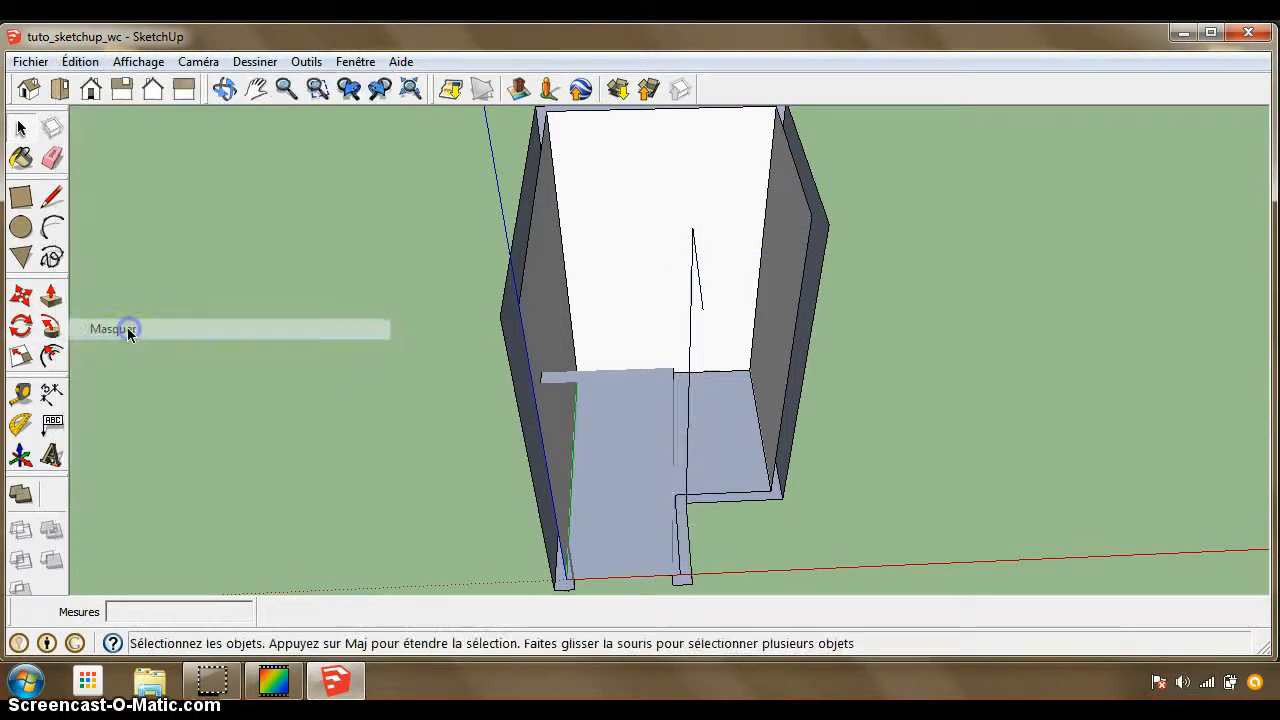
Hide the return wall's leftover upper and vertical edges, plus the underside face of the doorway lintel with its short end edges.
{"action": "left_click", "coordinate": [698, 268]}
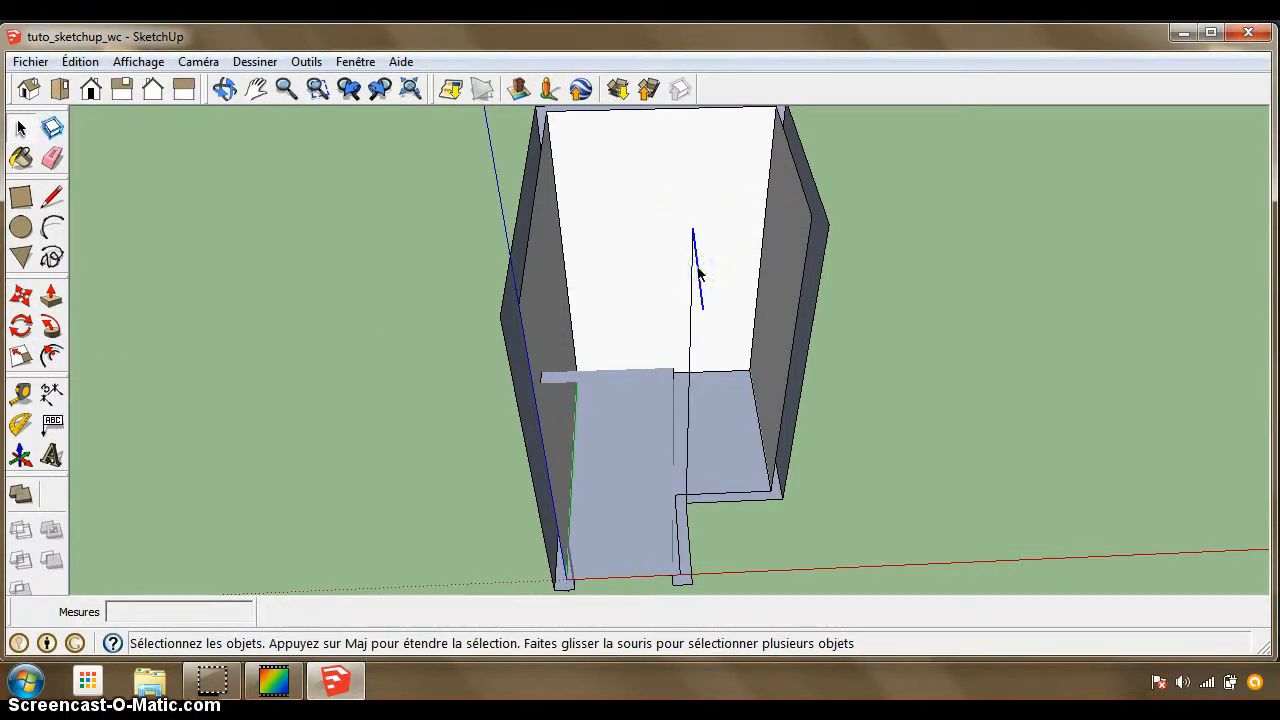
{"action": "left_click", "coordinate": [690, 368], "text": "shift"}
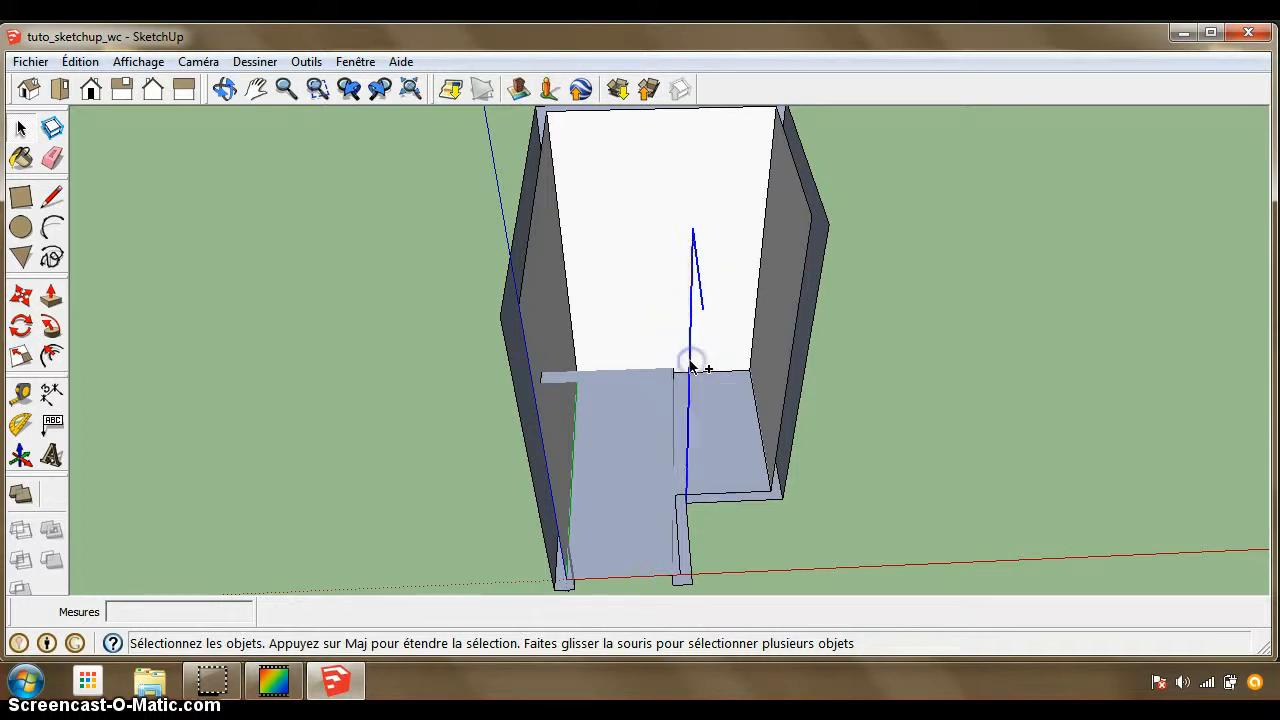
{"action": "left_click", "coordinate": [629, 374], "text": "shift"}
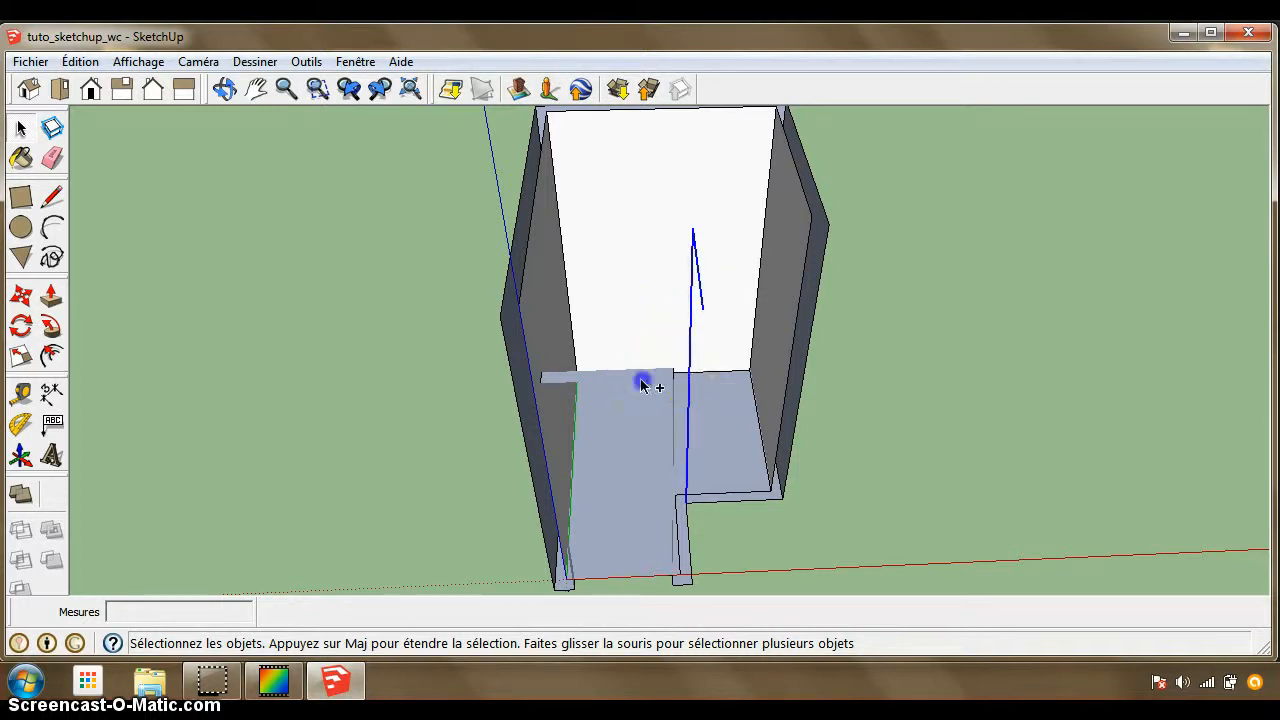
{"action": "left_click", "coordinate": [672, 383], "text": "shift"}
{"action": "left_click", "coordinate": [541, 379], "text": "ctrl"}
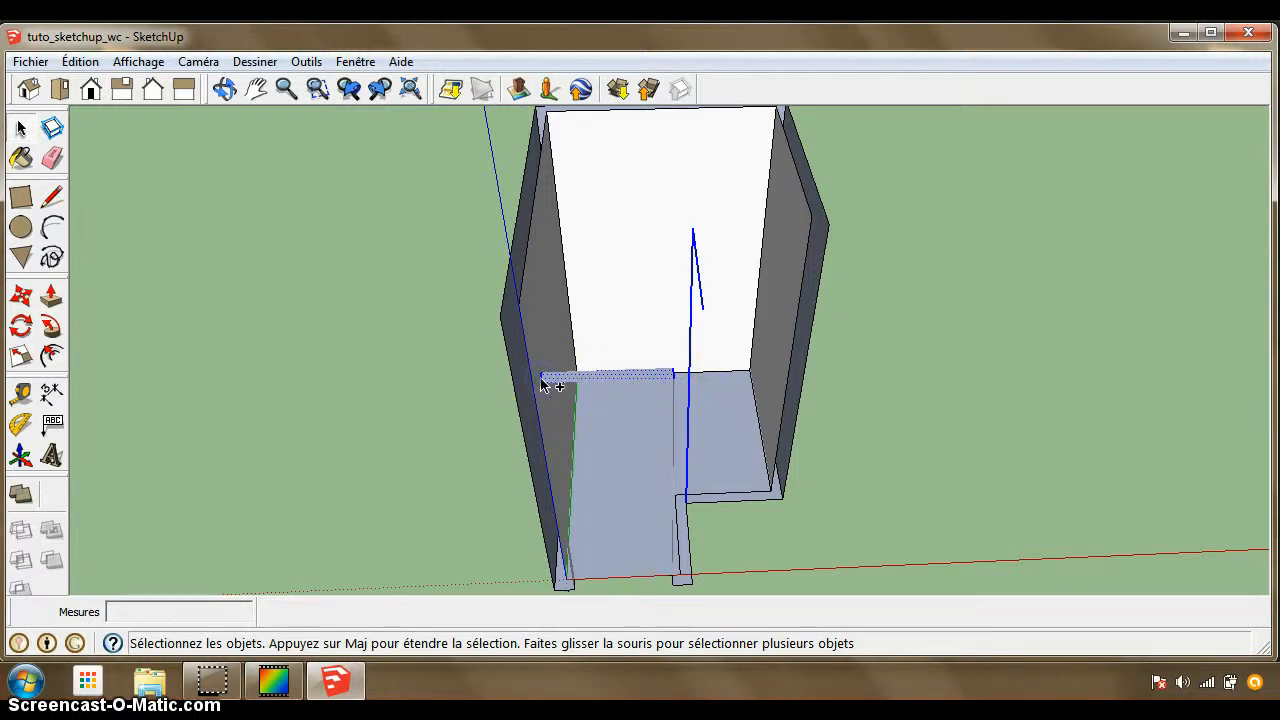
{"action": "left_click", "coordinate": [84, 63]}
{"action": "left_click", "coordinate": [123, 329]}
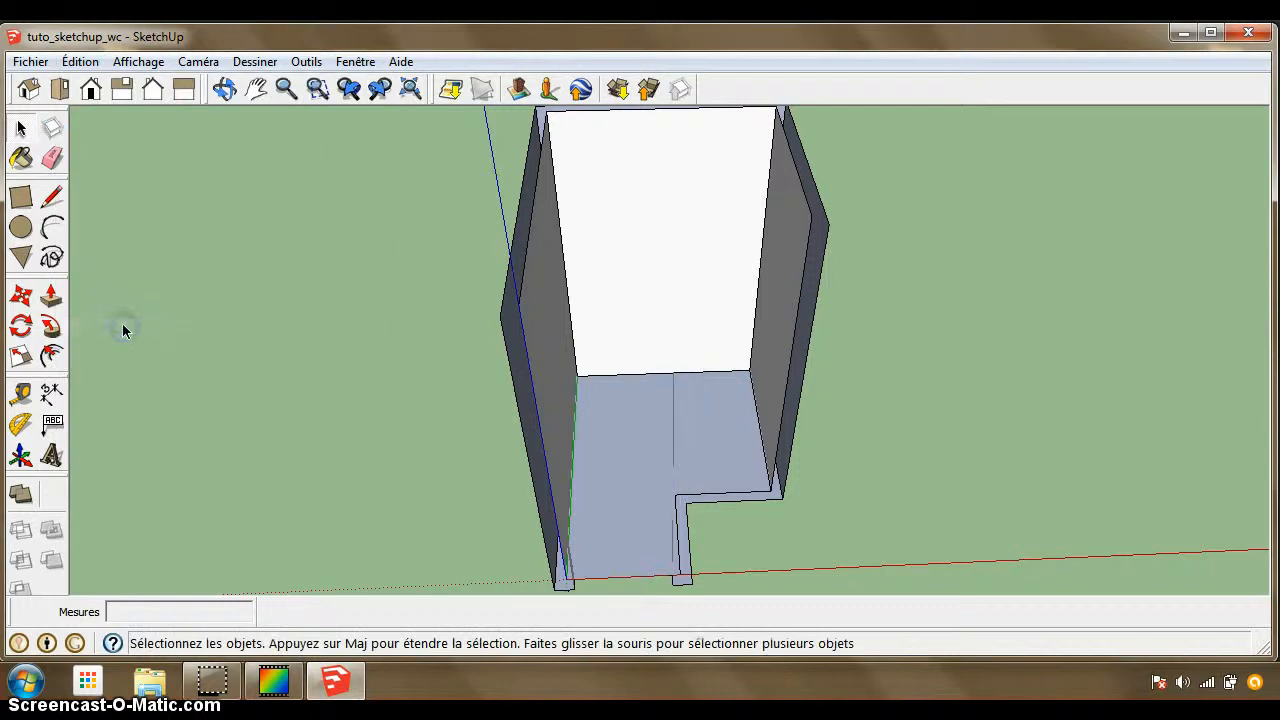
Hide the leftover thin line segments crossing the floor area beside the doorway.
{"action": "left_click", "coordinate": [673, 404]}
{"action": "left_click", "coordinate": [668, 432]}
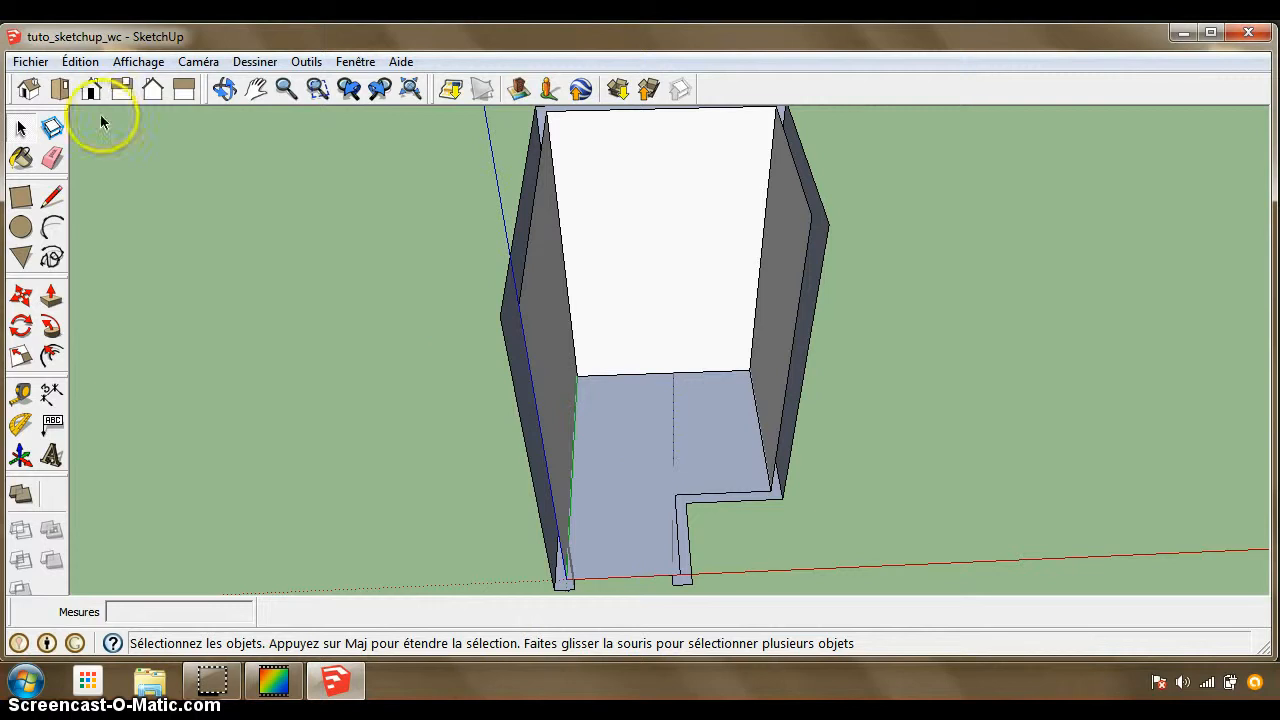
{"action": "left_click", "coordinate": [80, 61]}
{"action": "left_click", "coordinate": [127, 328]}
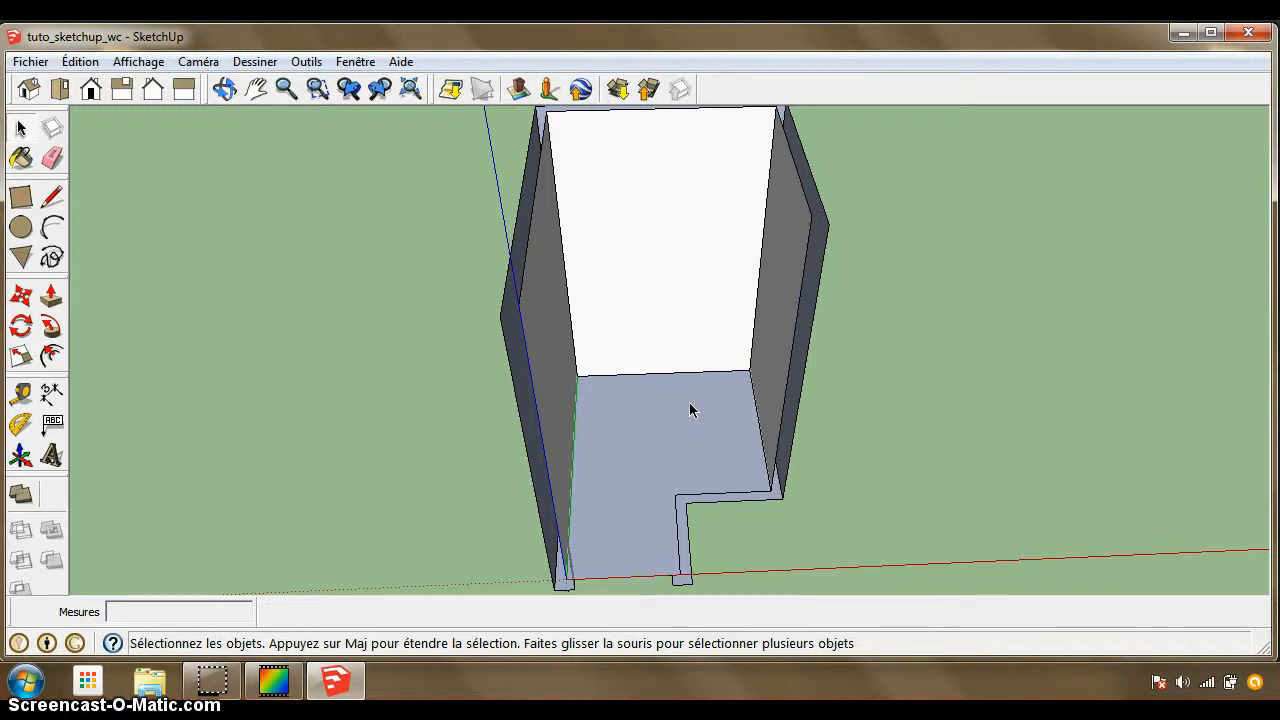
Save the tuto_sketchup_wc model and quit SketchUp.
{"action": "left_click", "coordinate": [32, 63]}
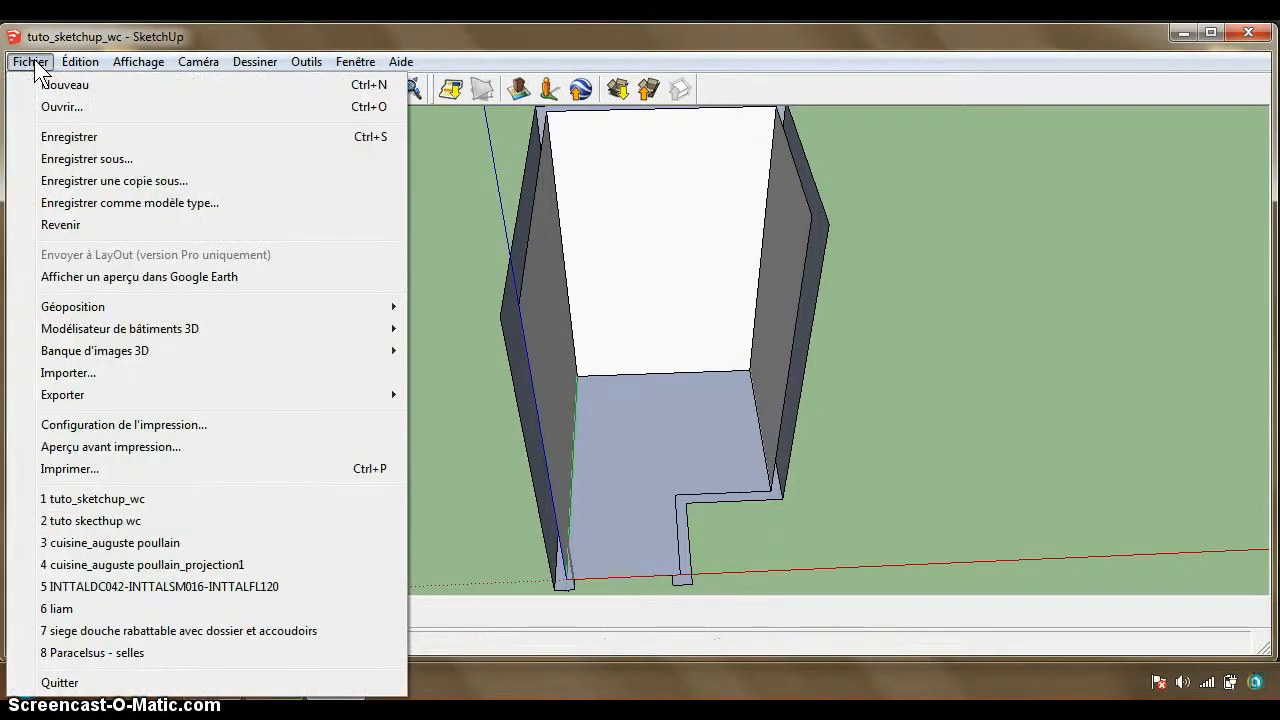
{"action": "left_click", "coordinate": [75, 138]}
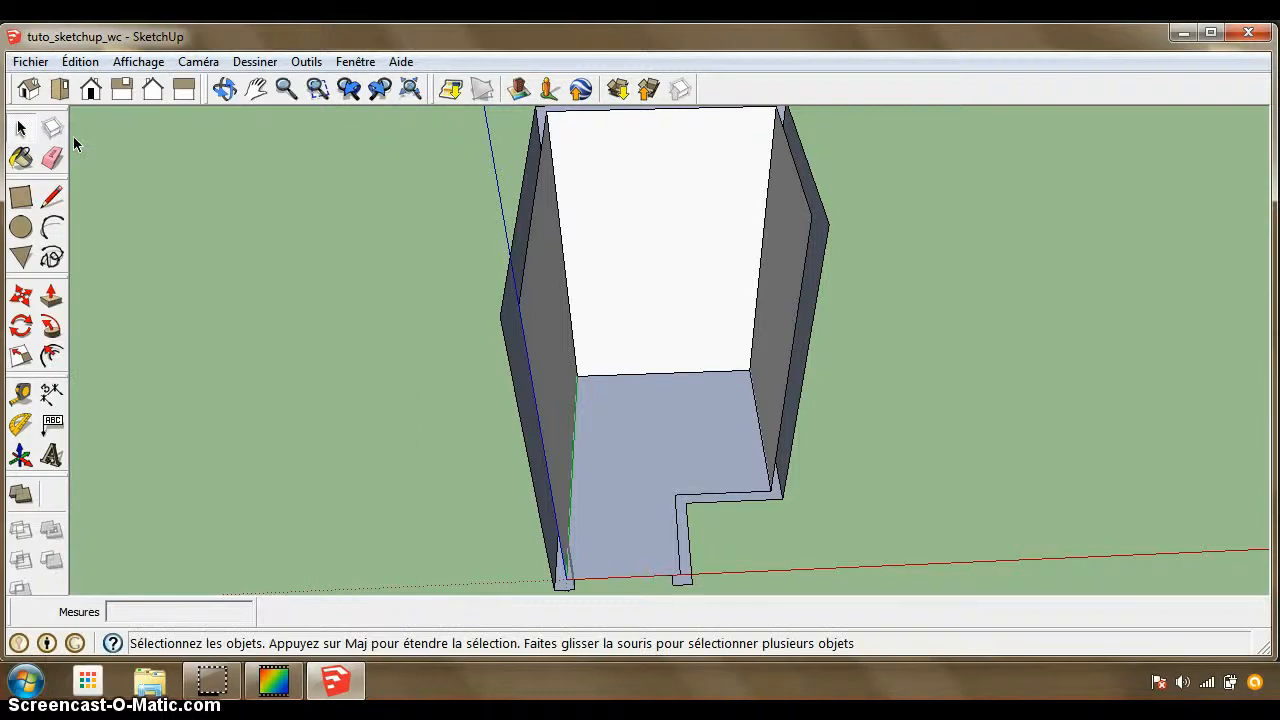
{"action": "left_click", "coordinate": [30, 62]}
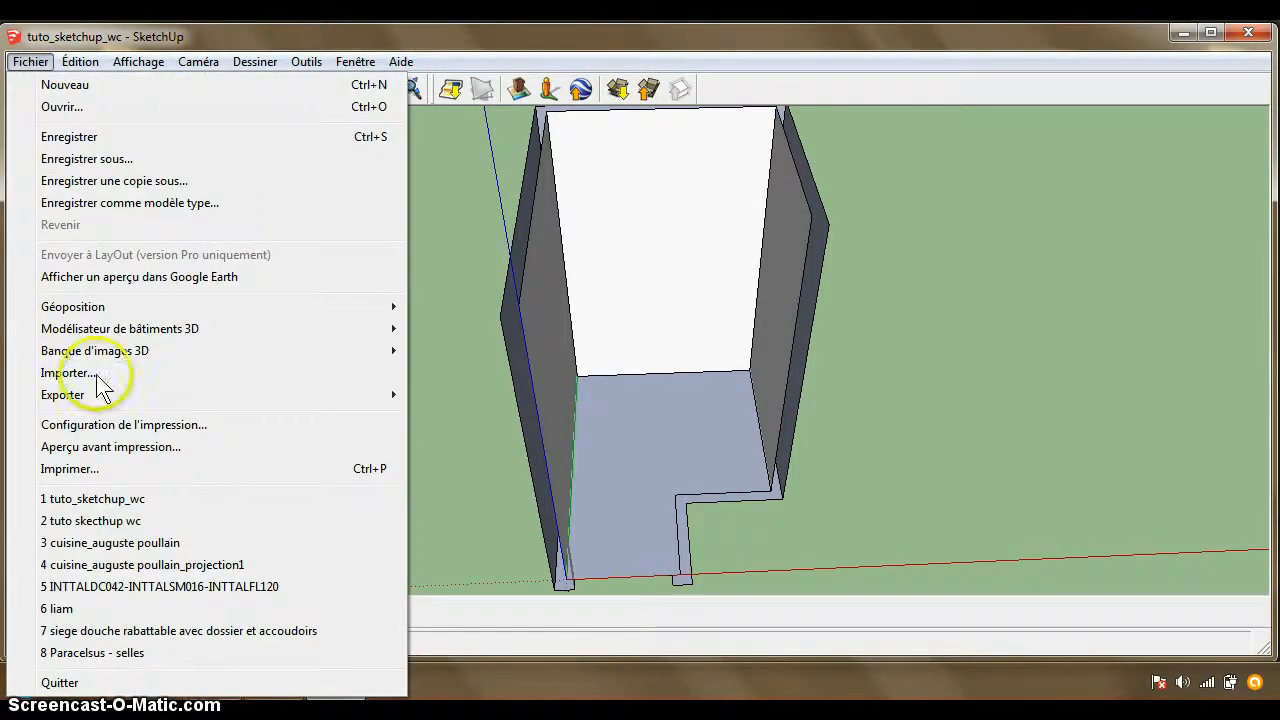
{"action": "left_click", "coordinate": [70, 684]}
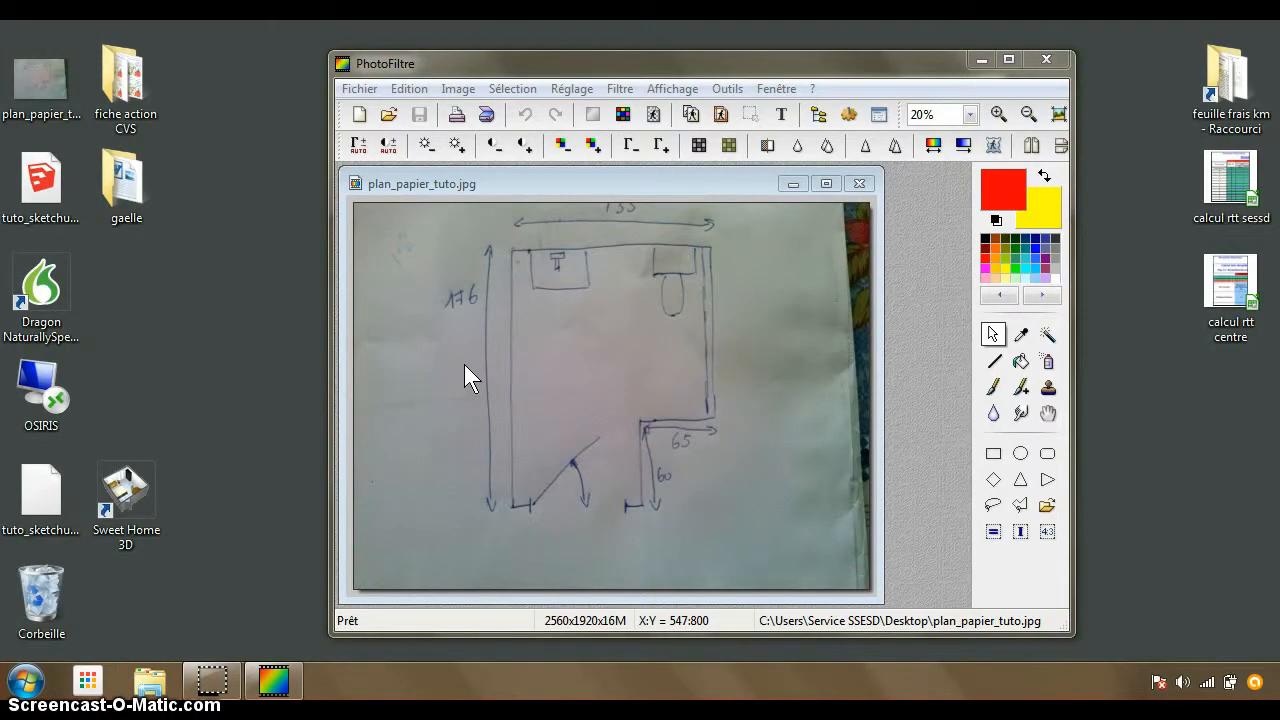
{"action": "left_click", "coordinate": [897, 244]}
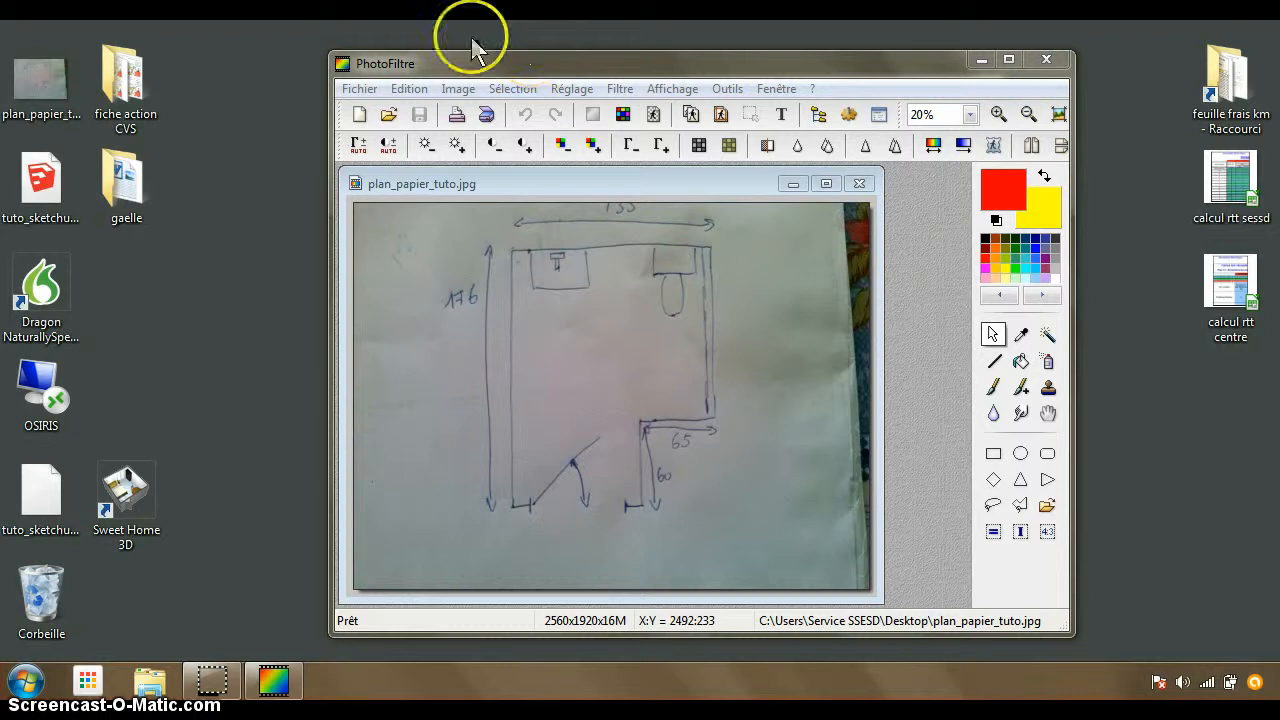